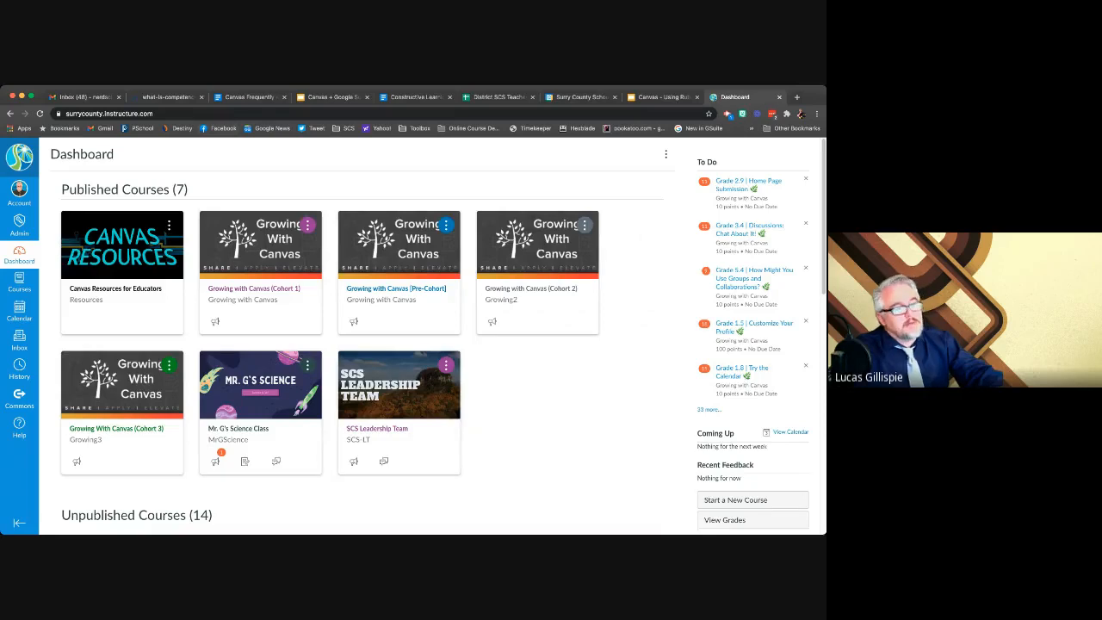
# Open the account's user settings in Canvas and examine the registered services, including Google Drive, and the approved integrations
pyautogui.click(18, 193)
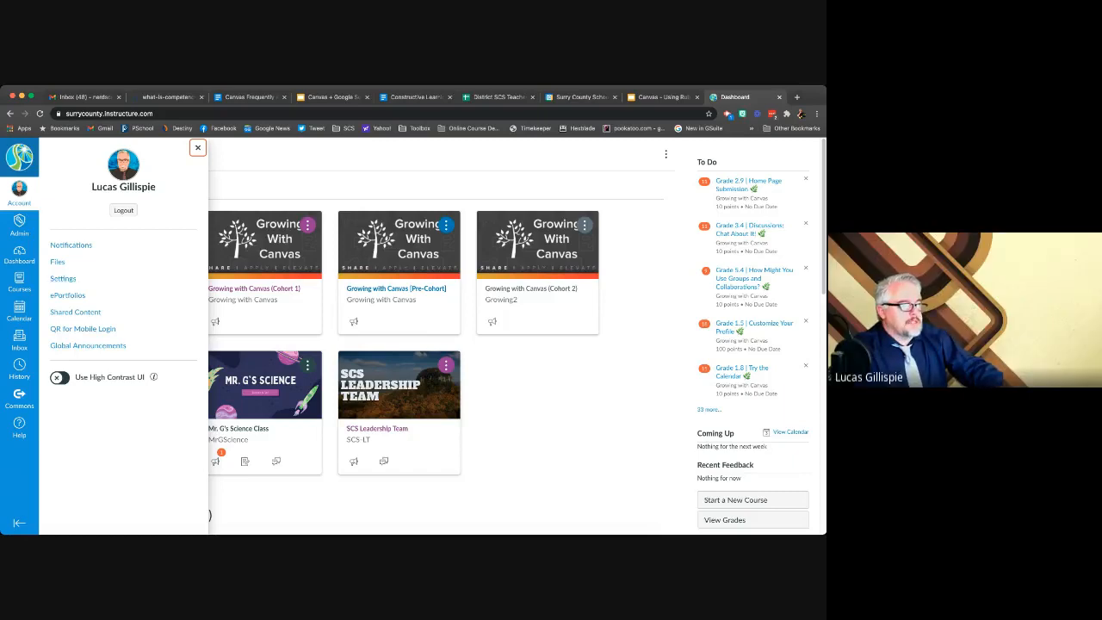
pyautogui.click(63, 279)
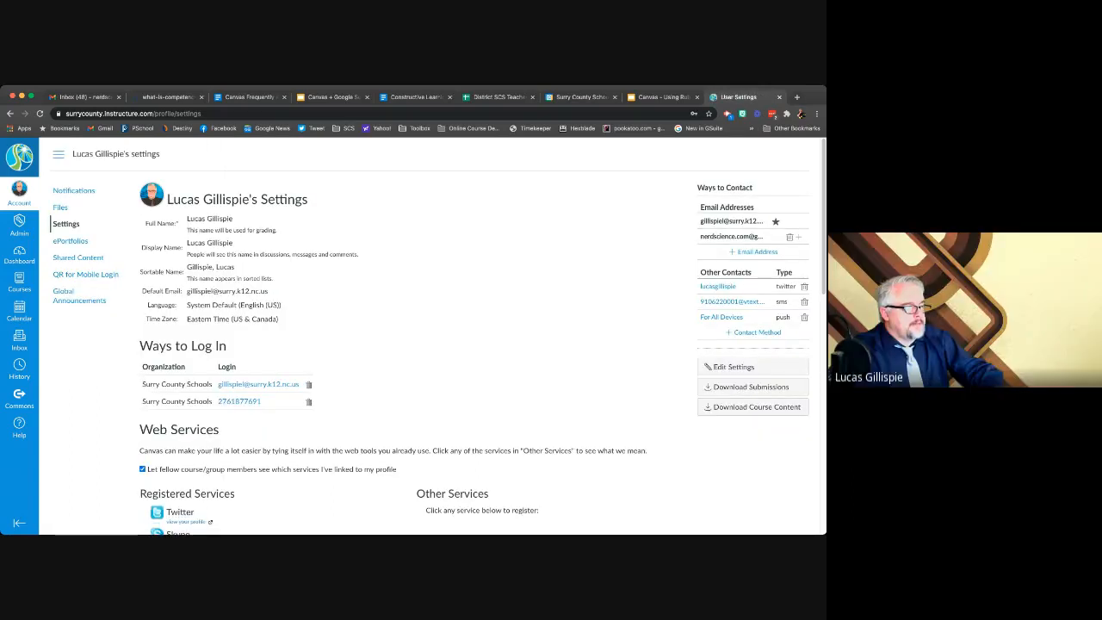
pyautogui.scroll(-3, 431, 336)
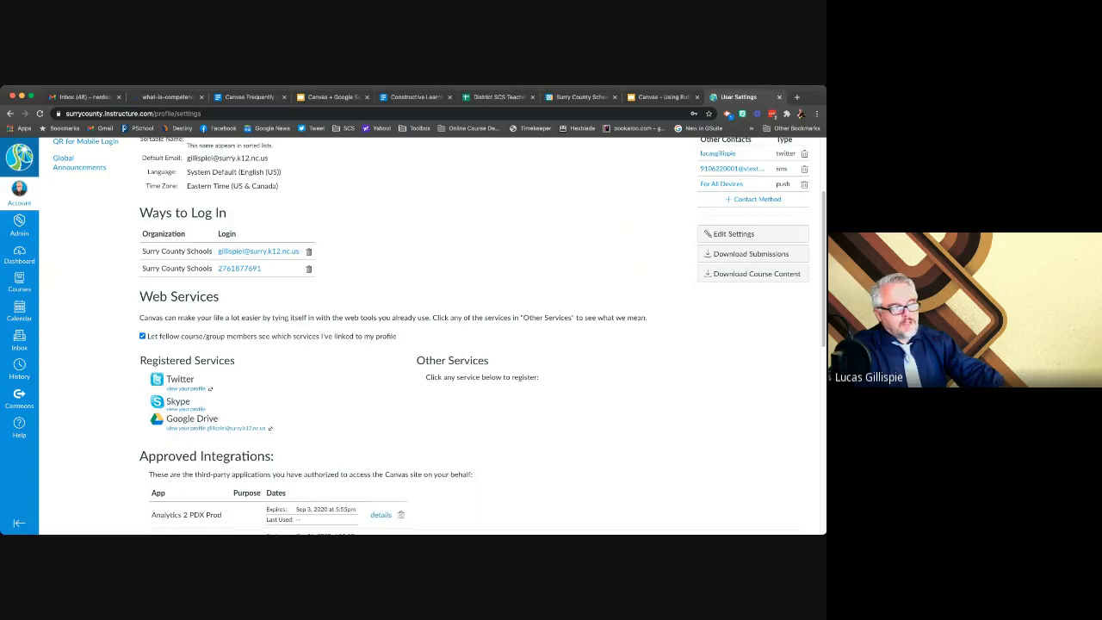
pyautogui.scroll(-1, 439, 335)
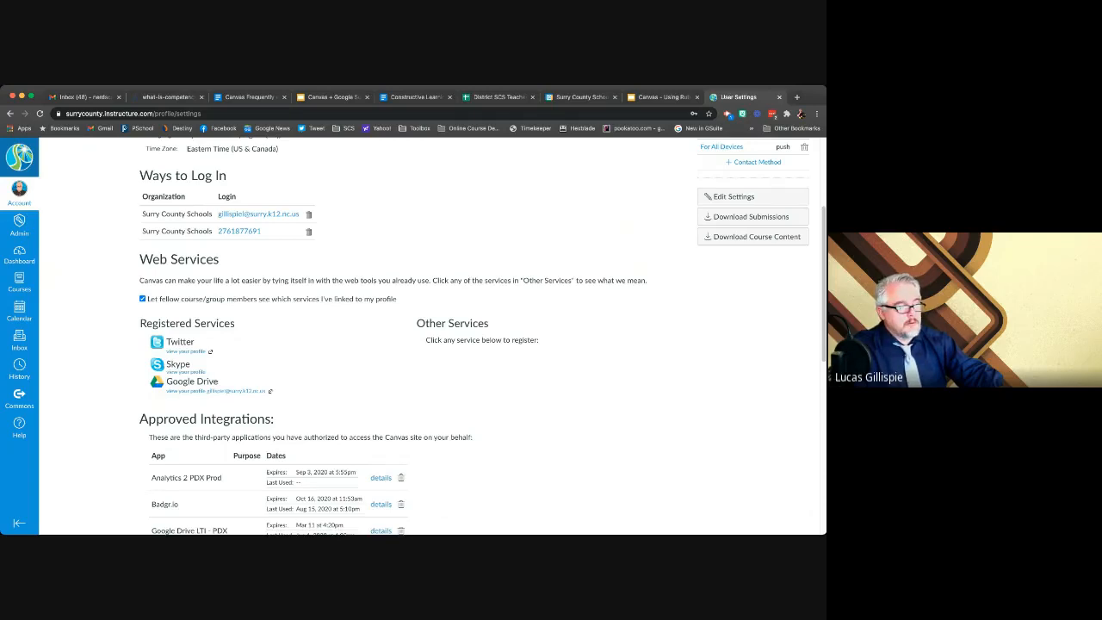
pyautogui.scroll(1, 439, 336)
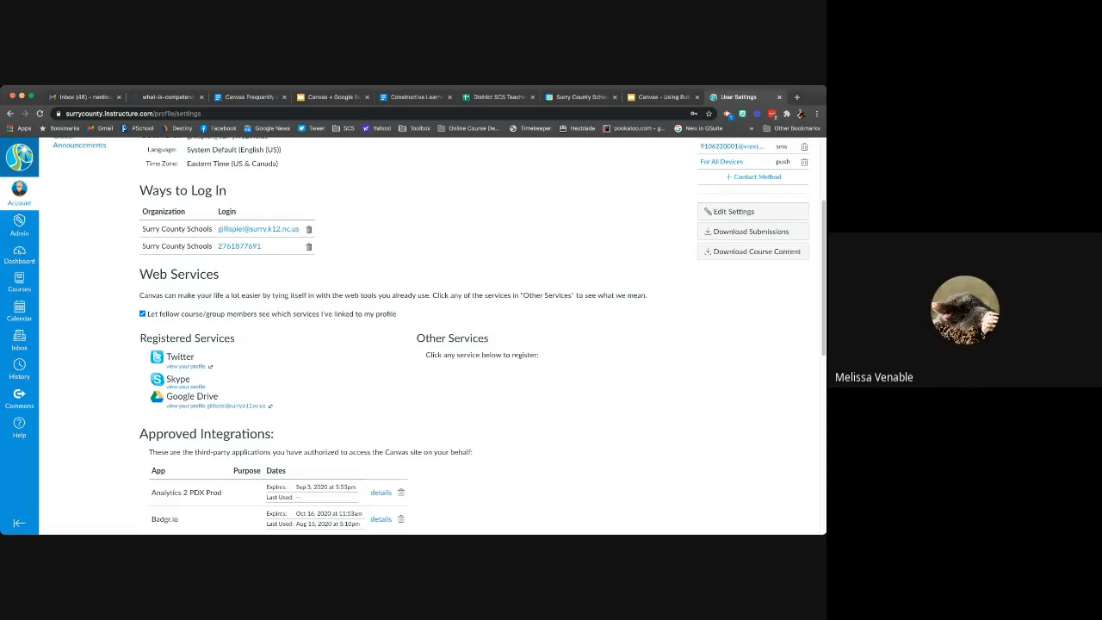
pyautogui.scroll(4, 431, 336)
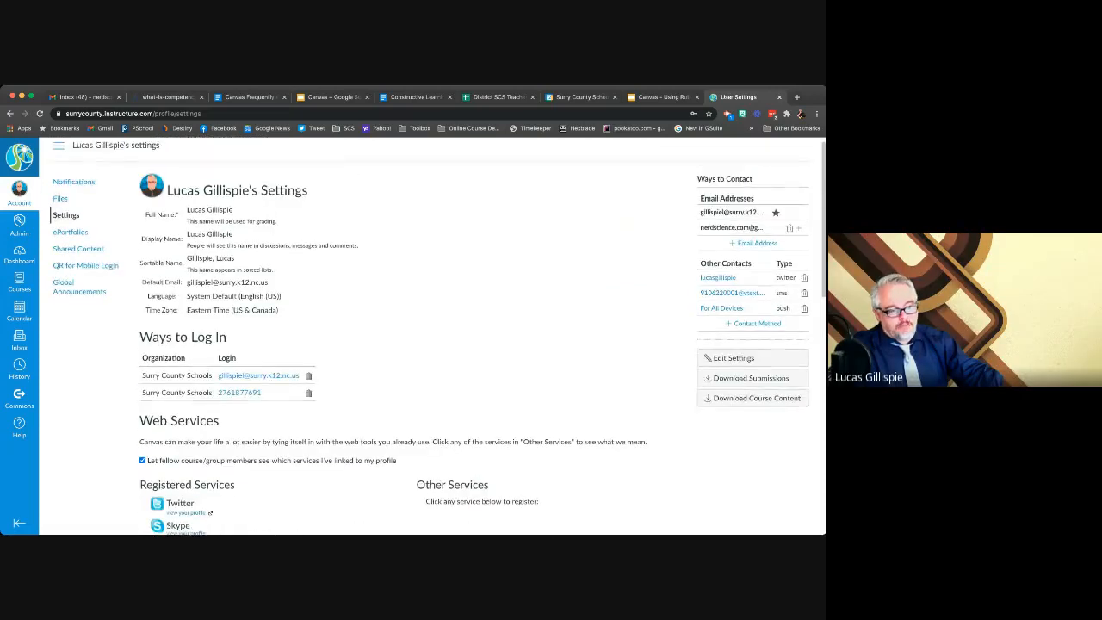
pyautogui.scroll(-2, 431, 336)
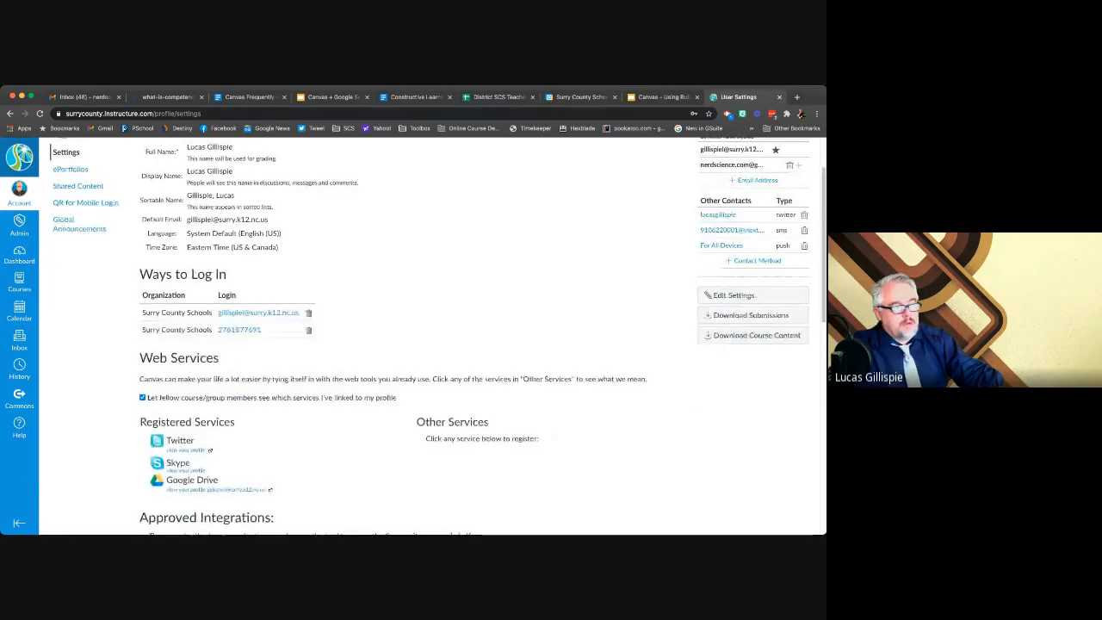
pyautogui.scroll(2, 430, 336)
pyautogui.scroll(-3, 431, 336)
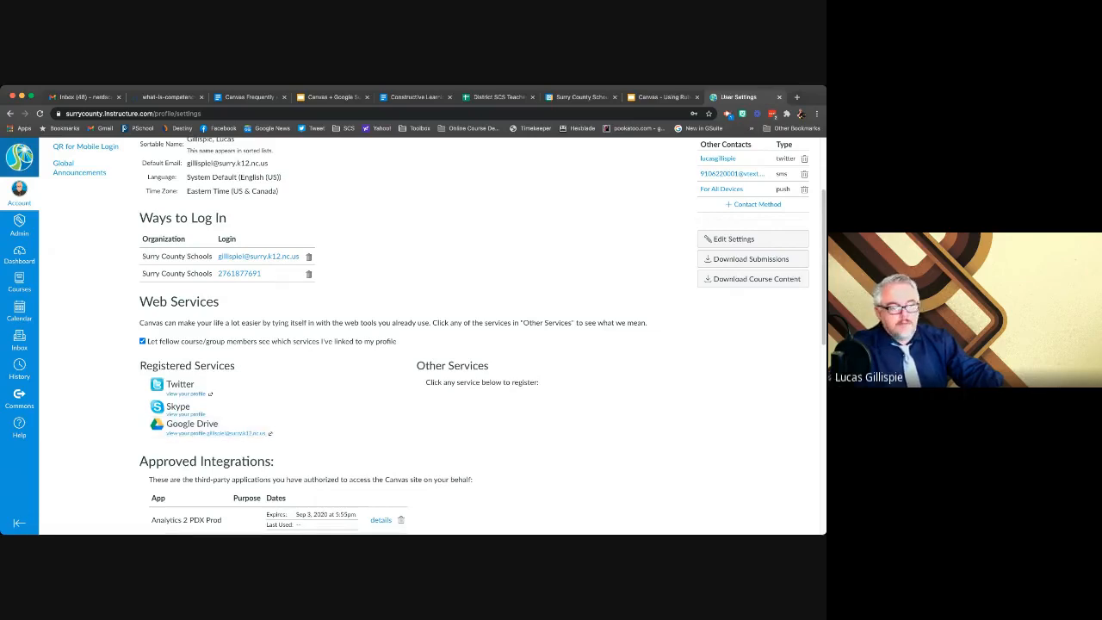
pyautogui.scroll(1, 430, 336)
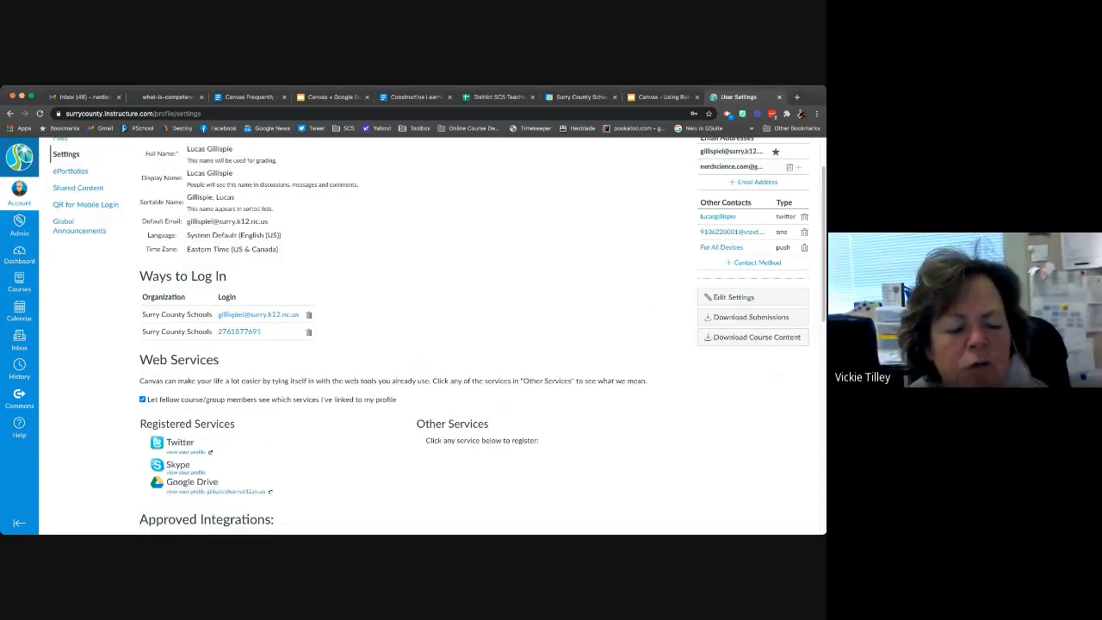
pyautogui.scroll(-1, 430, 336)
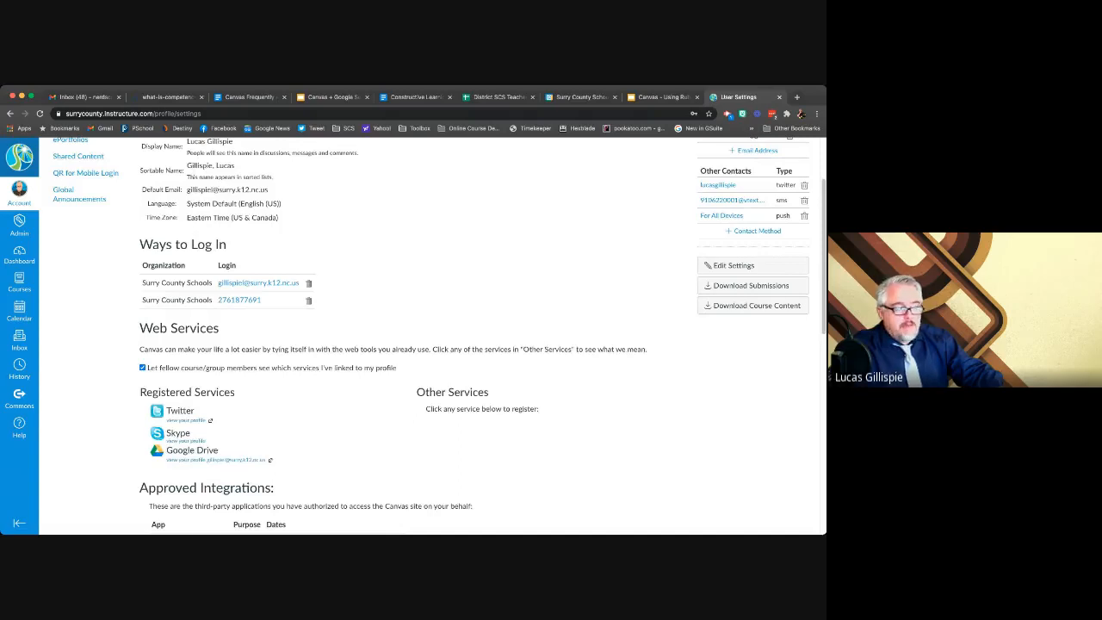
pyautogui.scroll(1, 413, 335)
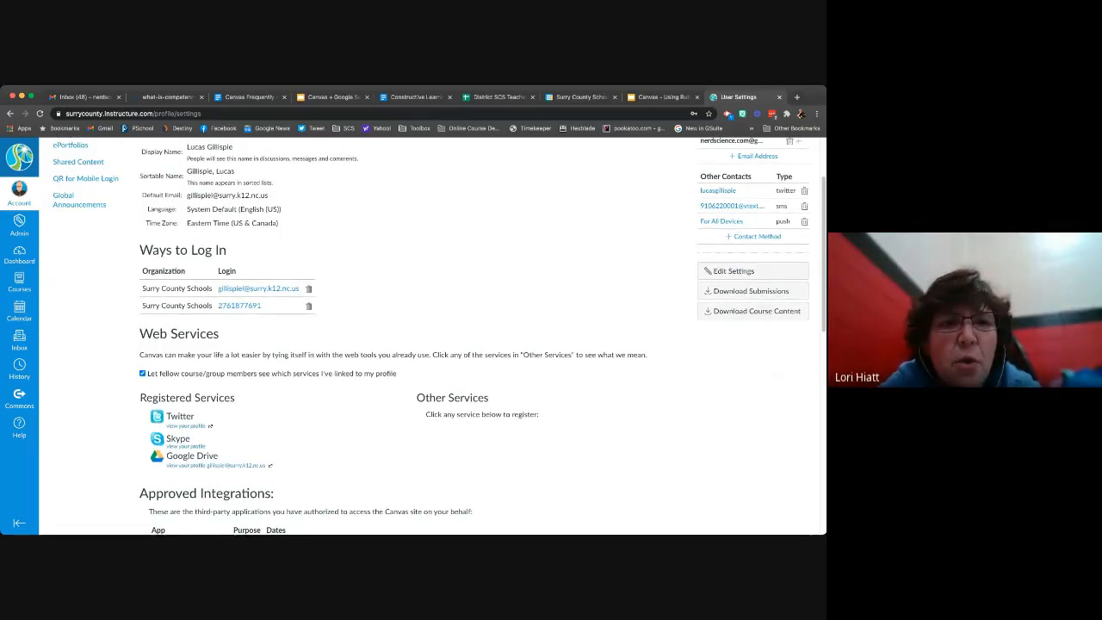
pyautogui.scroll(-1, 413, 335)
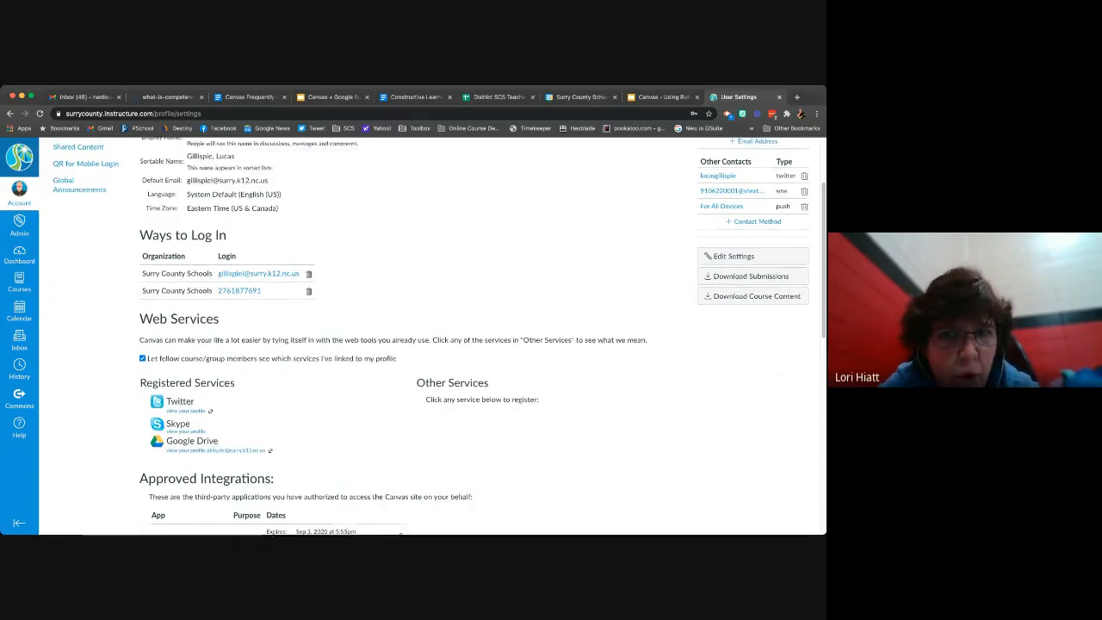
pyautogui.scroll(1, 413, 336)
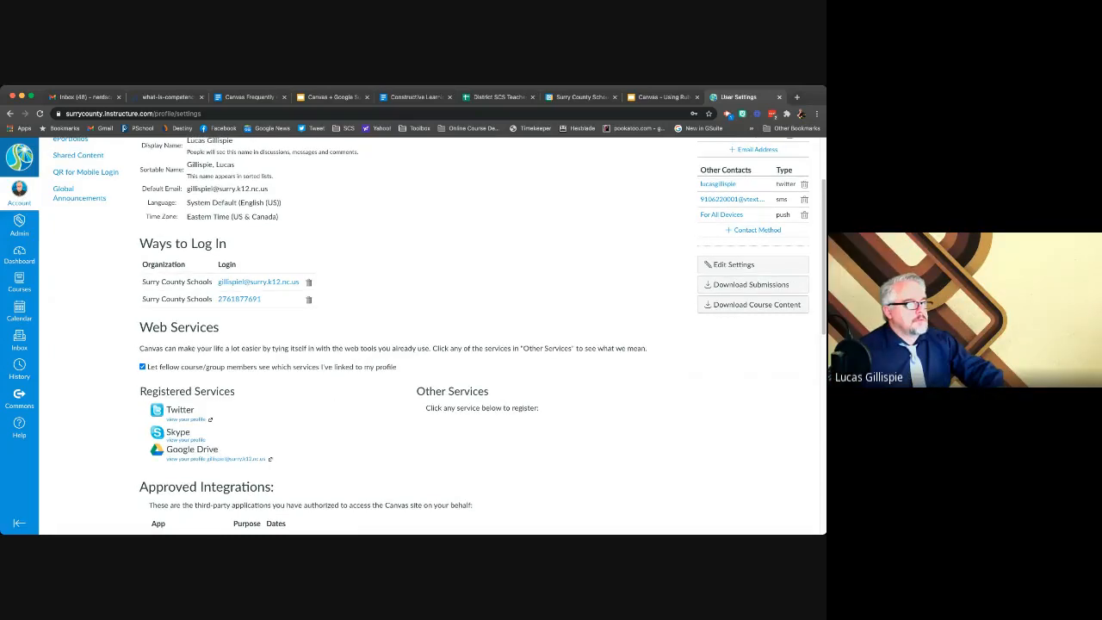
pyautogui.scroll(3, 413, 336)
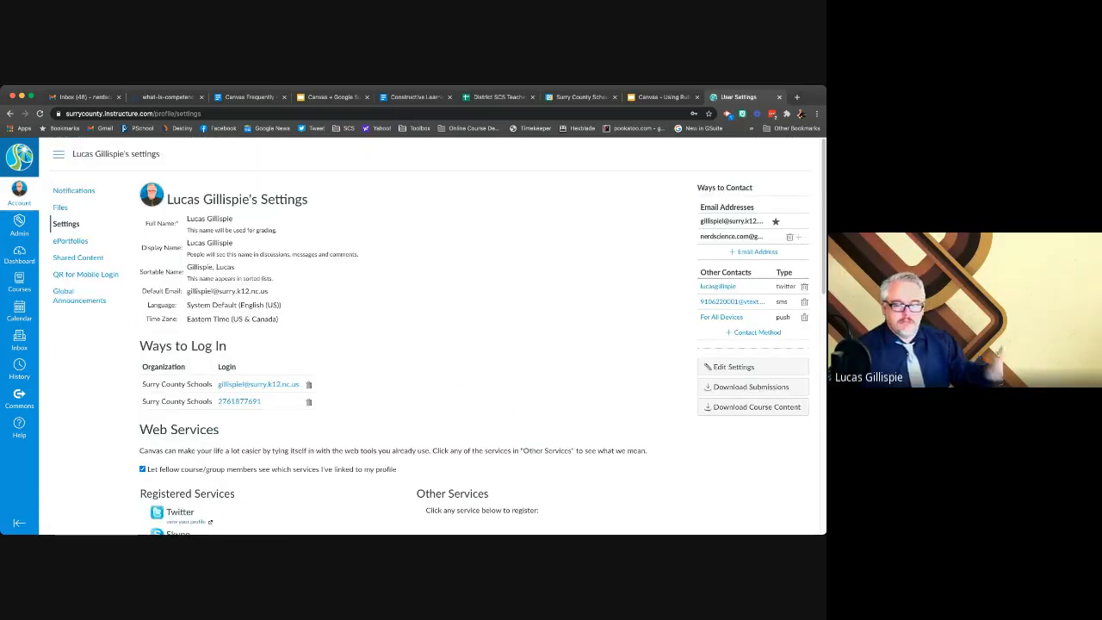
pyautogui.scroll(-1, 413, 336)
pyautogui.scroll(-3, 414, 335)
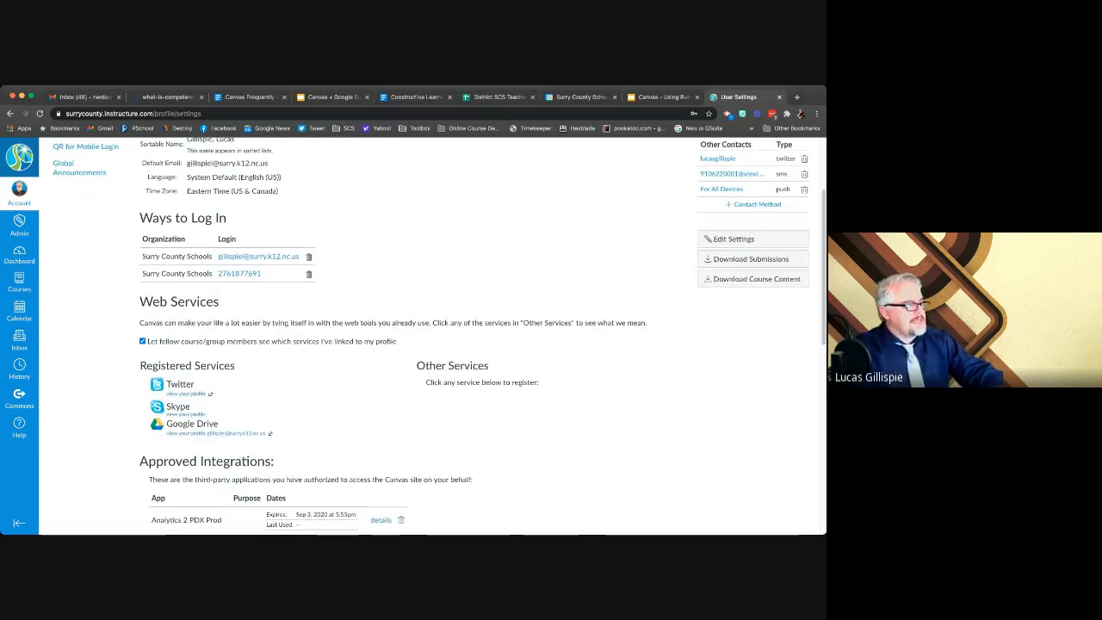
pyautogui.moveTo(276, 387)
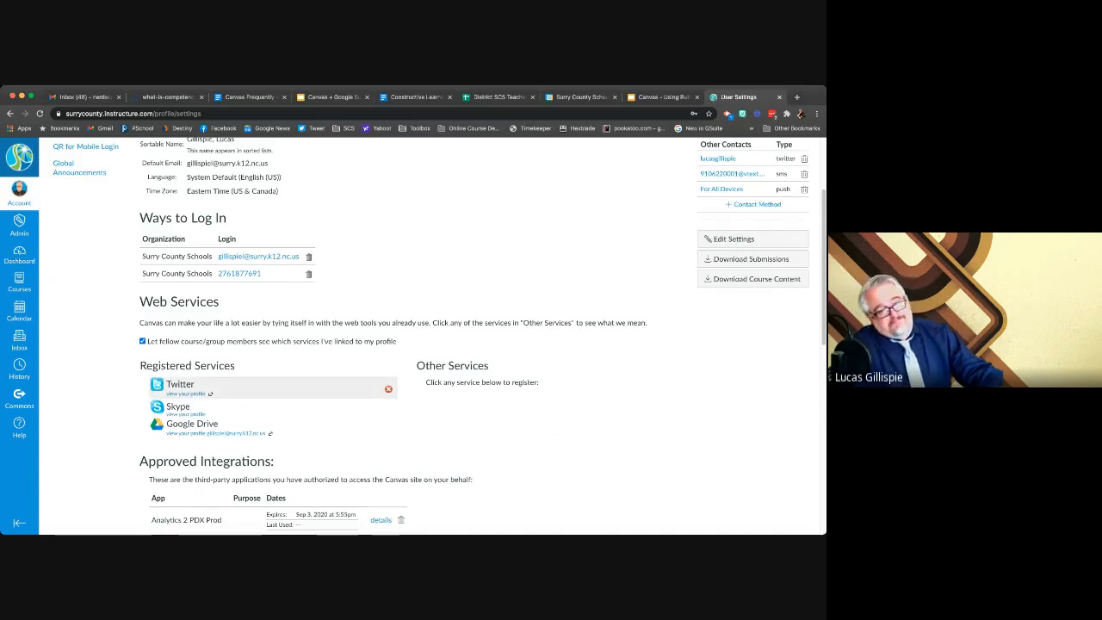
pyautogui.scroll(1, 276, 392)
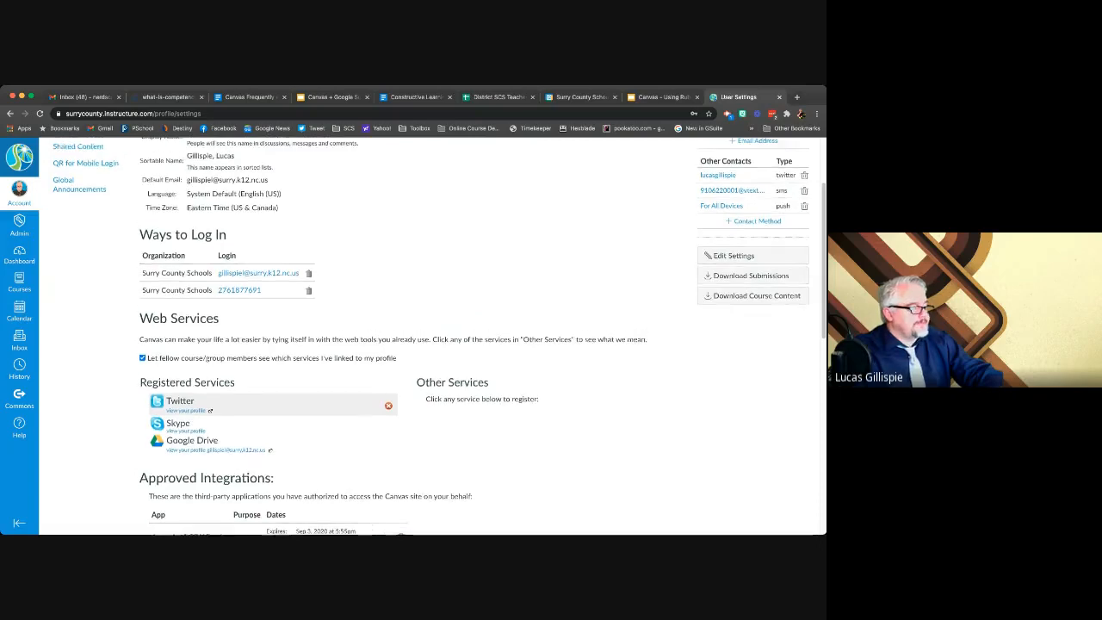
pyautogui.scroll(3, 431, 336)
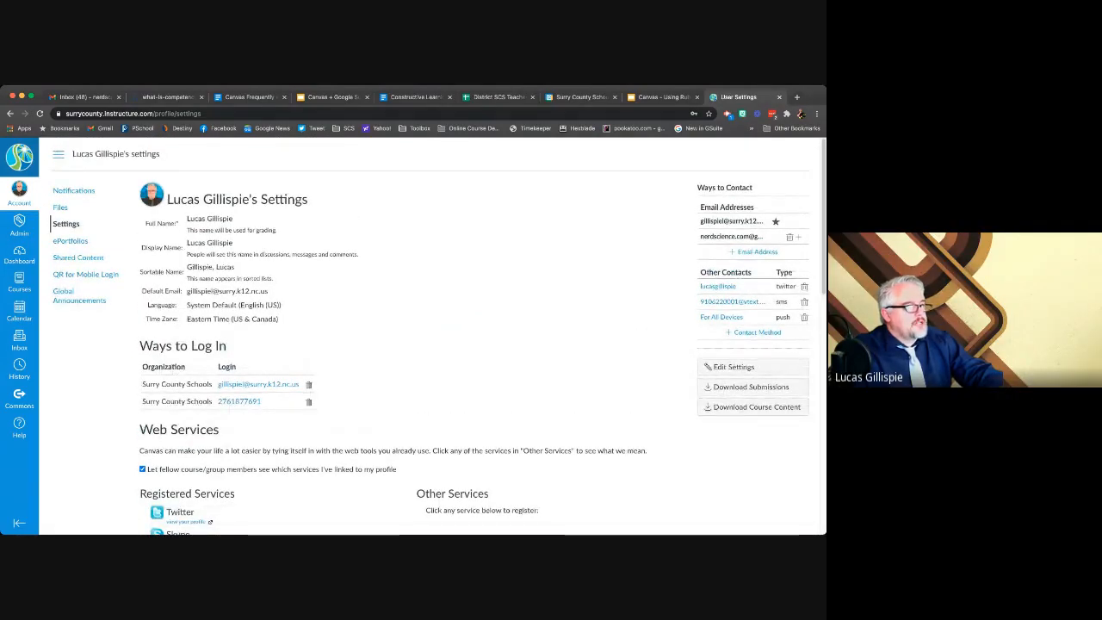
# Switch to the Google Slides presentation "Canvas + Google Suite = WIN!", show slide 4, and set its link access to Anyone with the link
pyautogui.click(329, 96)
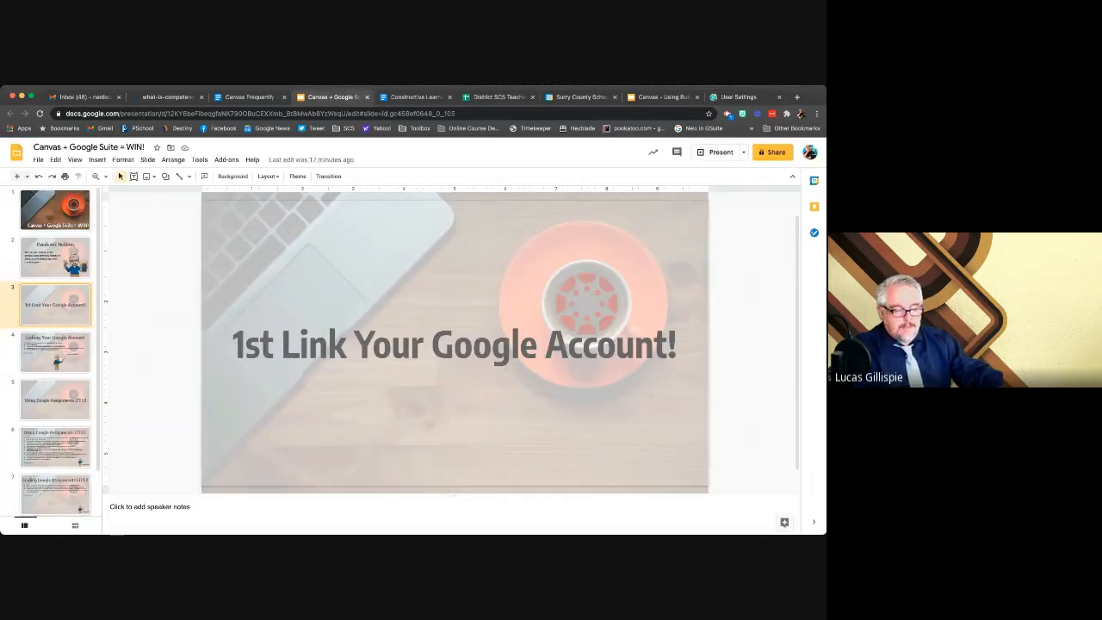
pyautogui.click(56, 352)
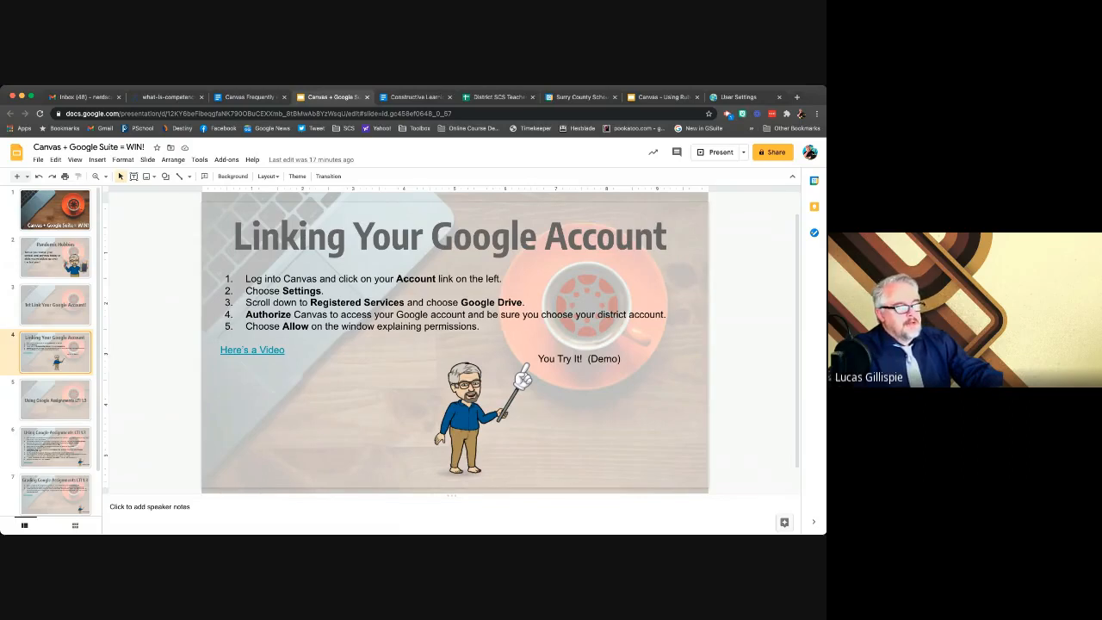
pyautogui.click(774, 153)
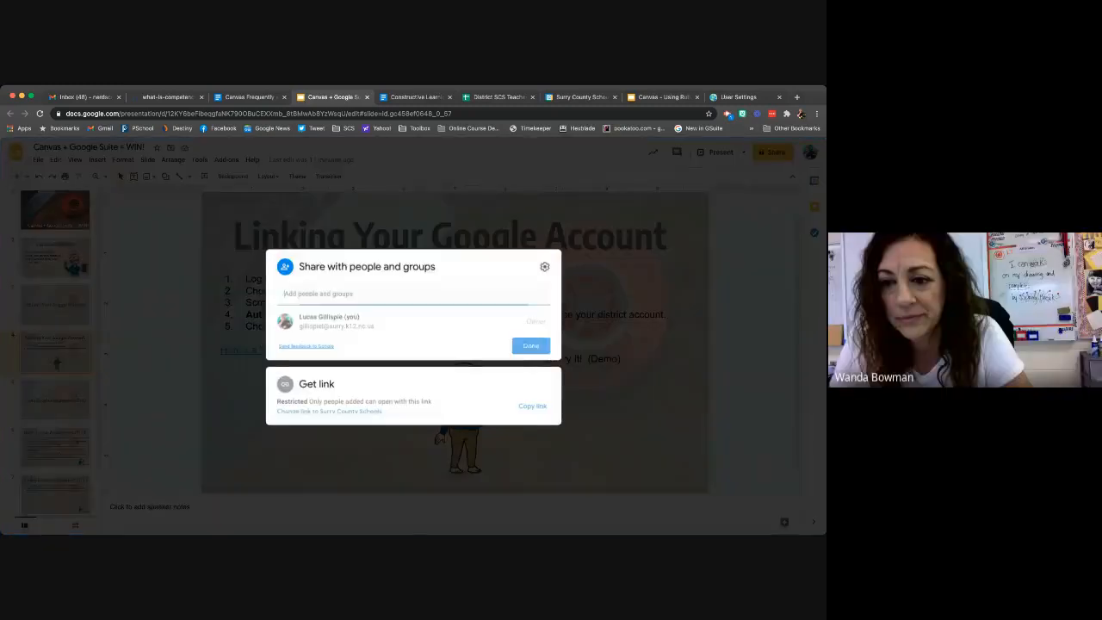
pyautogui.click(329, 412)
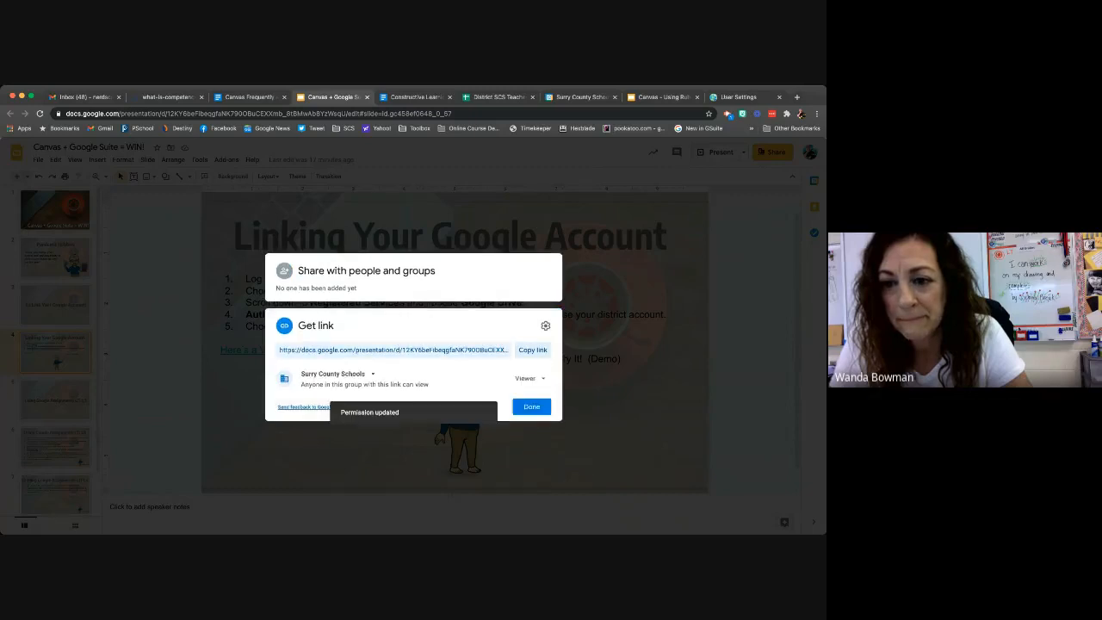
pyautogui.click(336, 374)
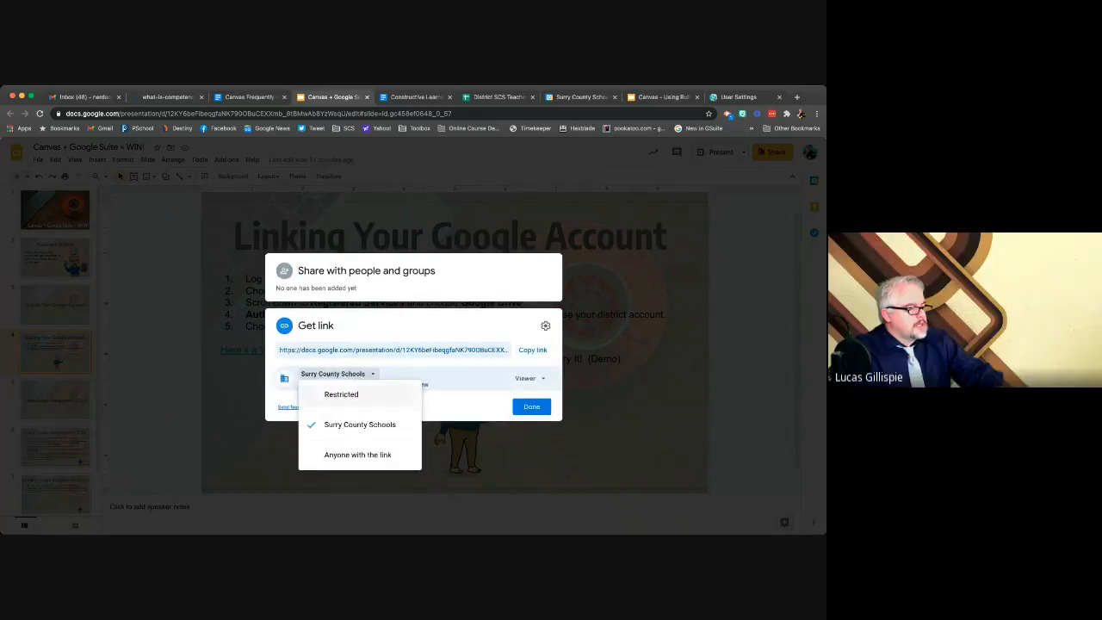
pyautogui.click(357, 455)
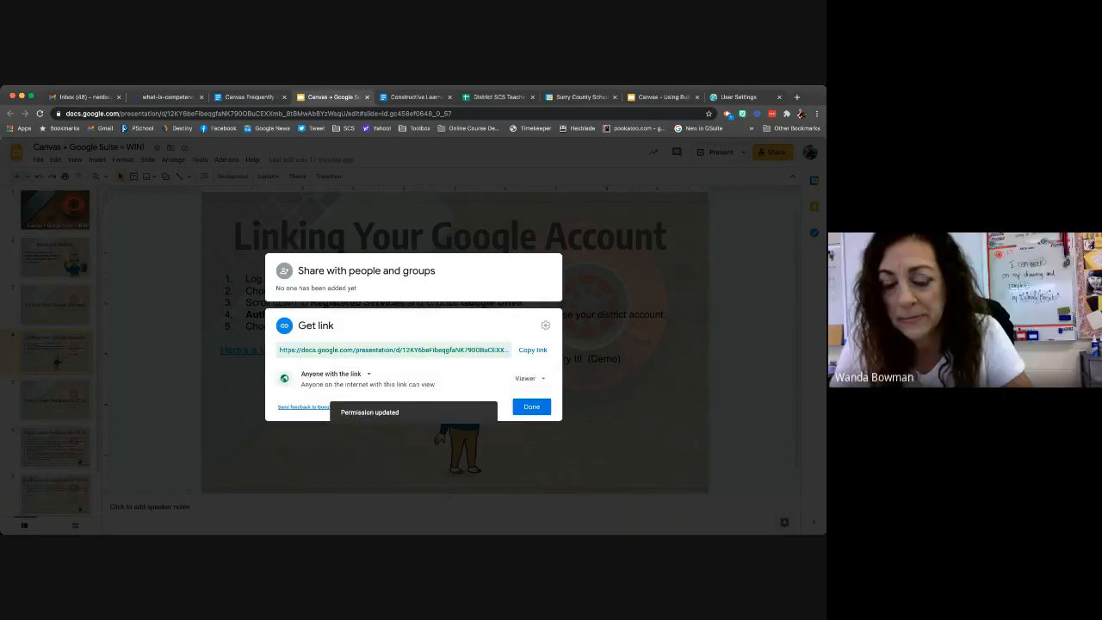
# Copy the presentation's share link, close the sharing settings, and show the "Using Google Assignments LTI 1.3" slide
pyautogui.click(532, 349)
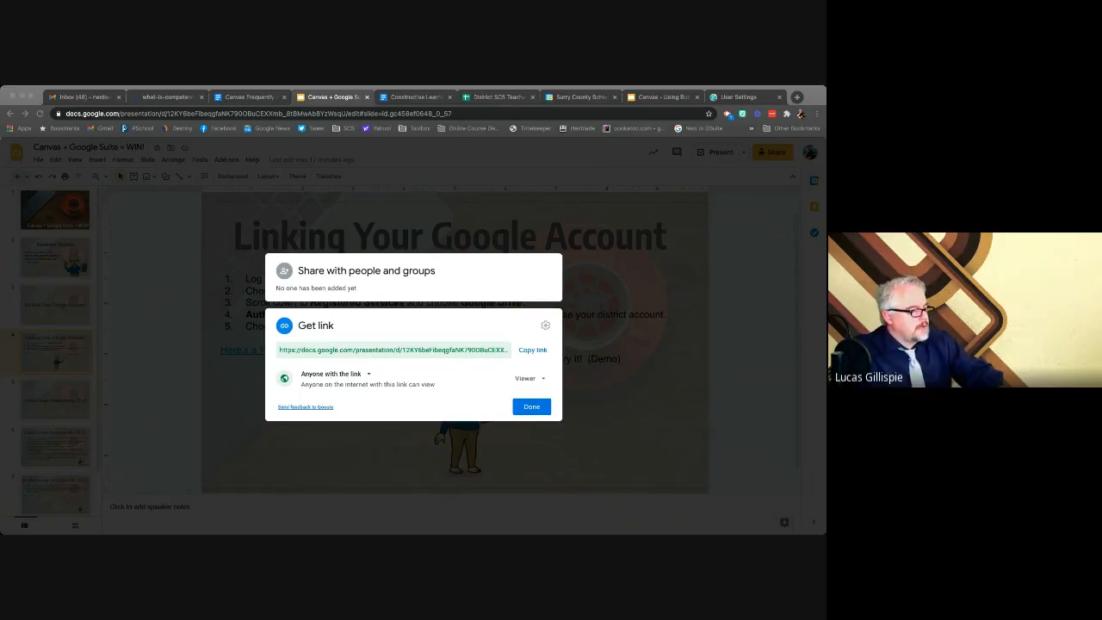
pyautogui.click(532, 407)
pyautogui.click(532, 407)
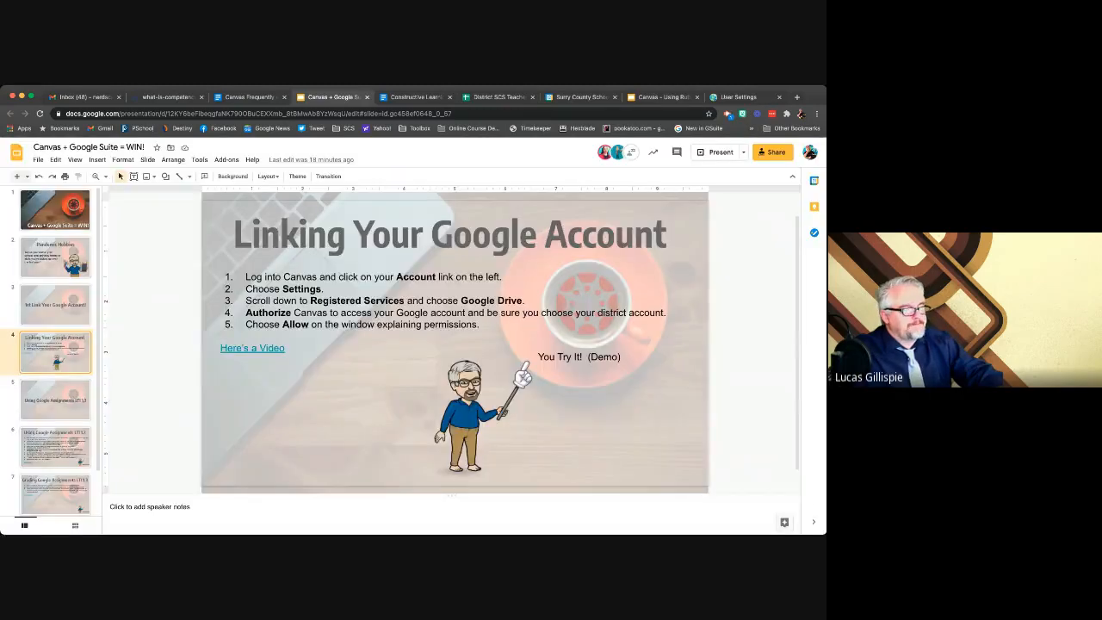
pyautogui.click(55, 400)
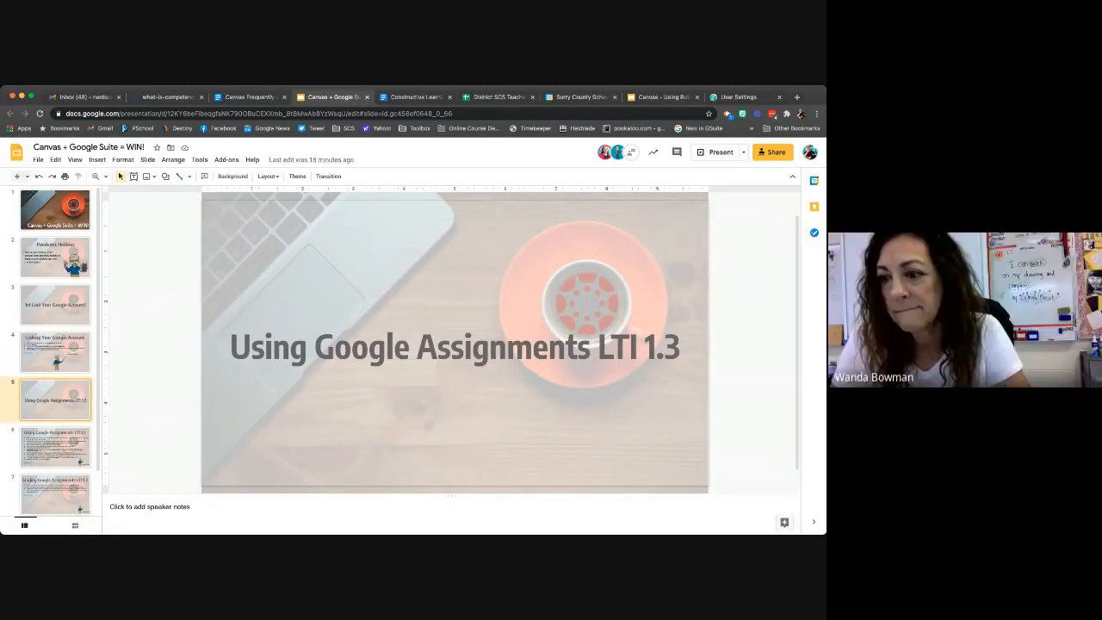
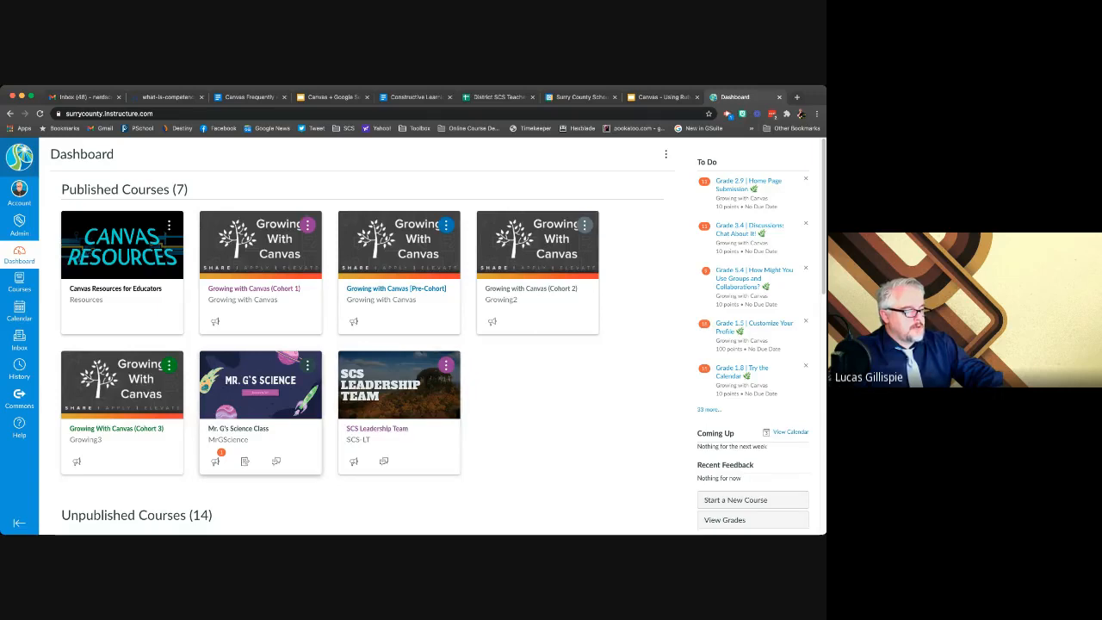
# Open the modules of Mr. G's Science Class in Canvas and collapse Module 1
pyautogui.click(260, 396)
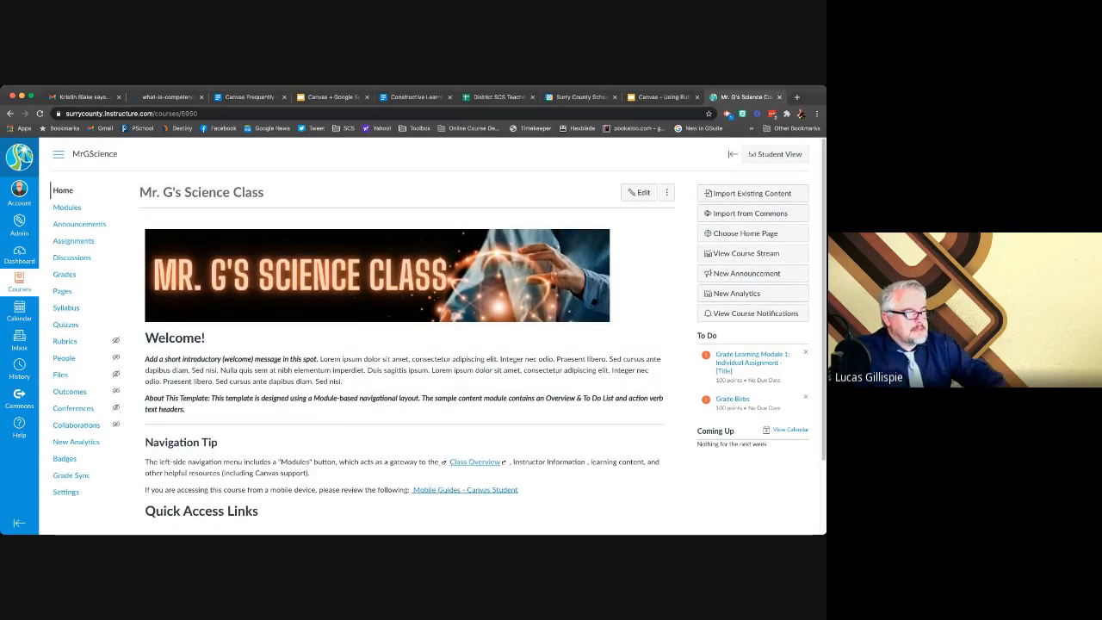
pyautogui.click(68, 208)
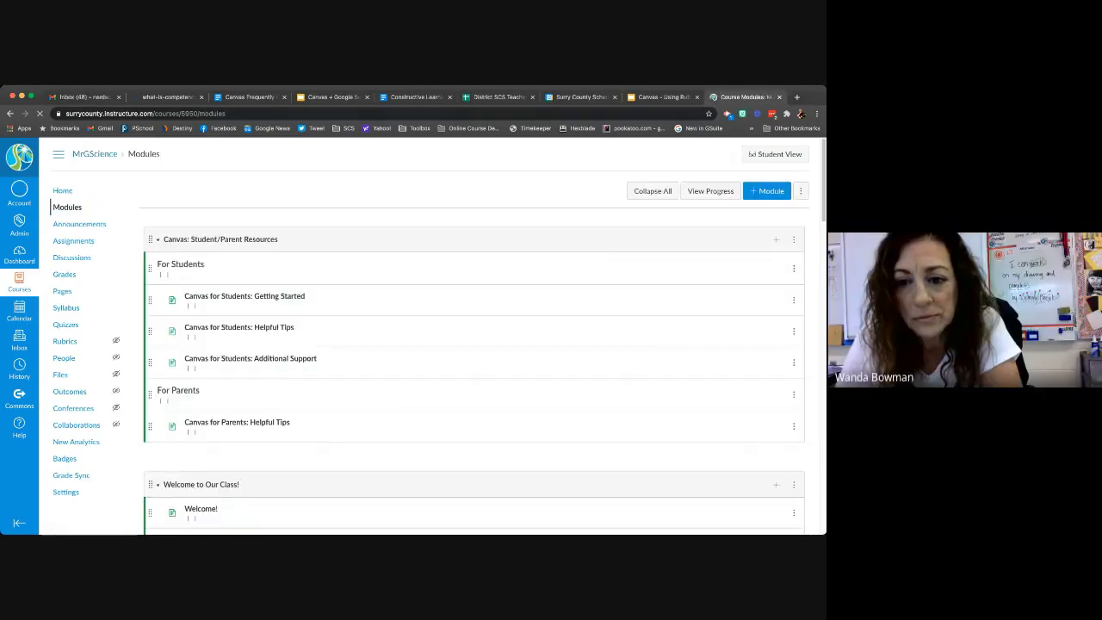
pyautogui.scroll(-2, 473, 344)
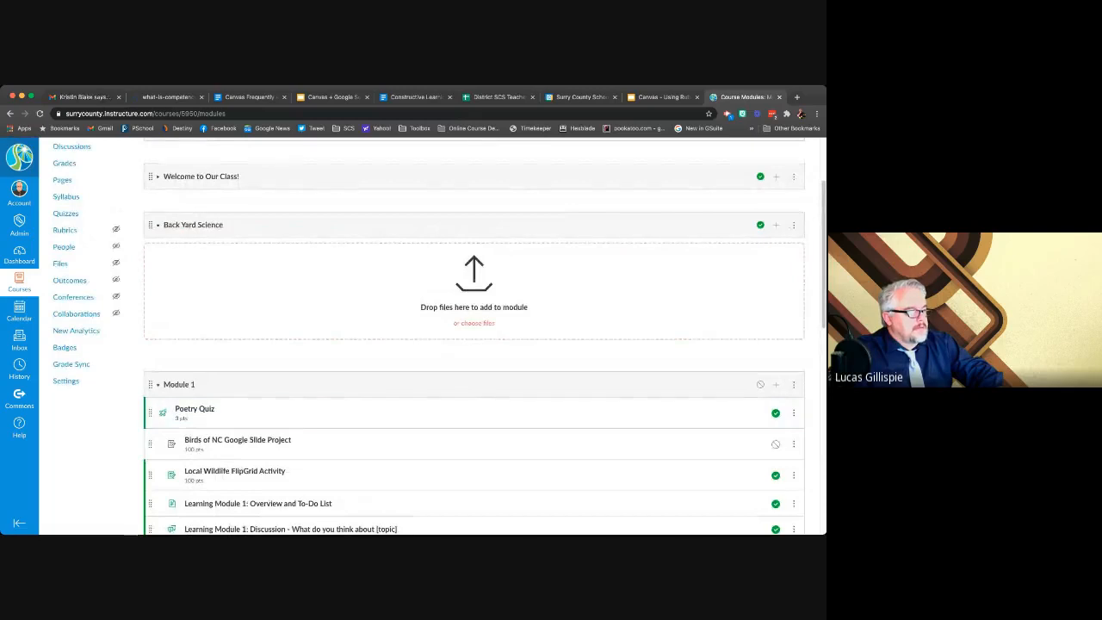
pyautogui.click(158, 384)
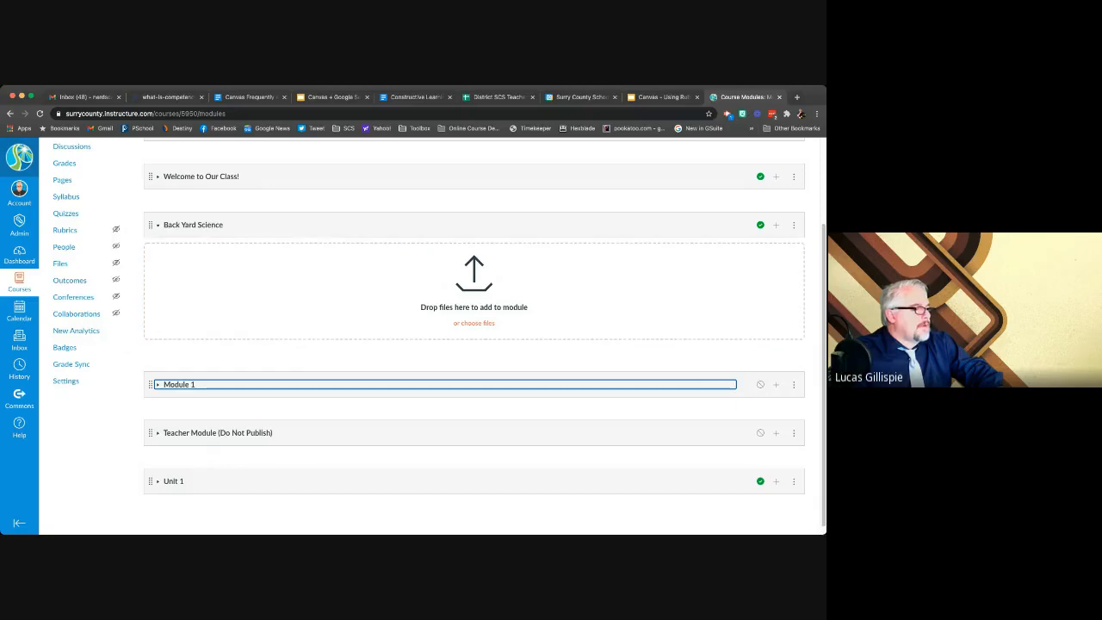
# Add a new assignment named "Birds in My Back Yard" to the Back Yard Science module, indented 1 level
pyautogui.click(776, 225)
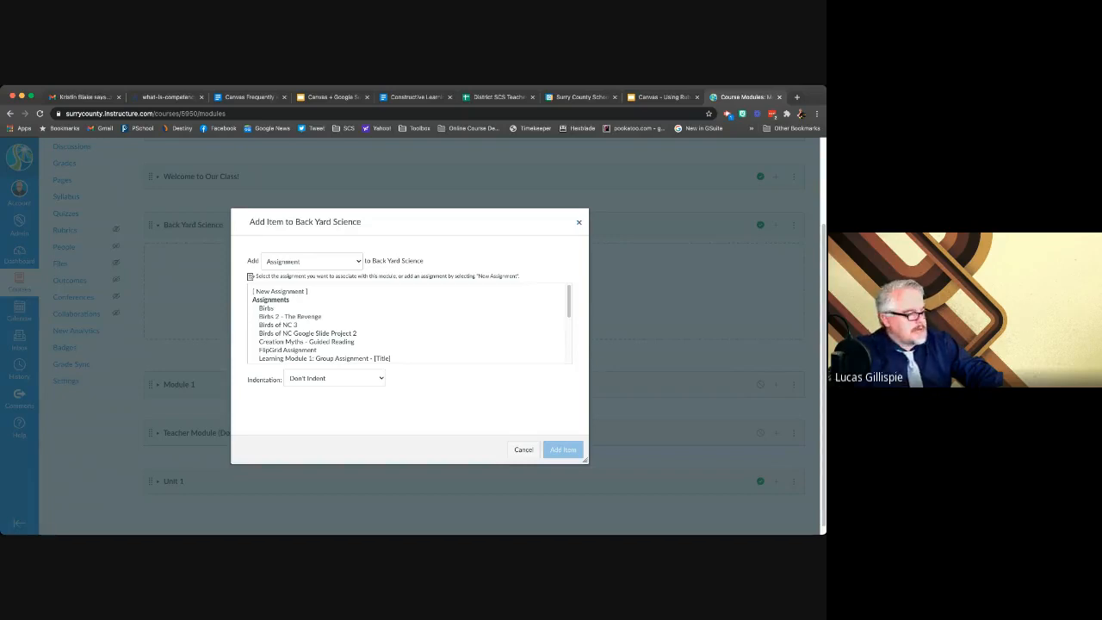
pyautogui.click(312, 260)
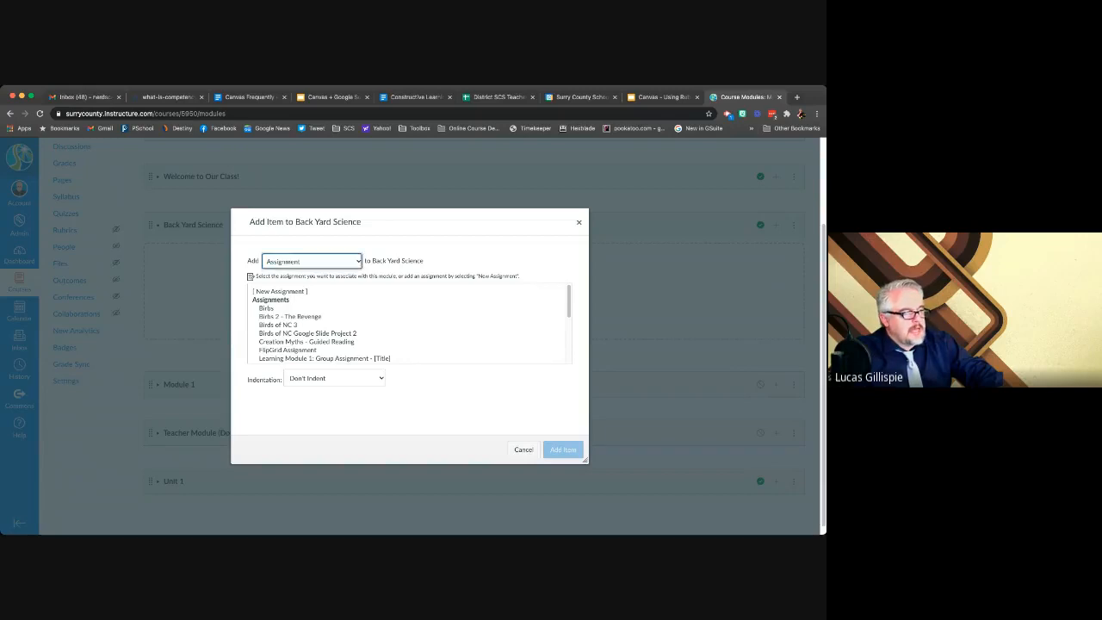
pyautogui.click(281, 291)
pyautogui.click(354, 380)
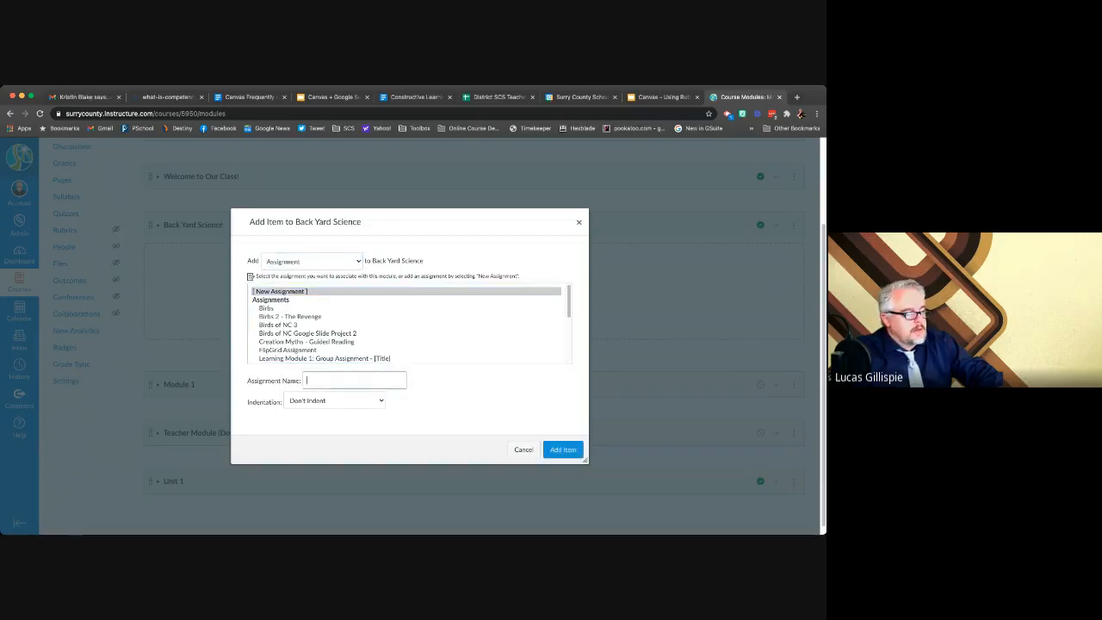
pyautogui.write('Bir')
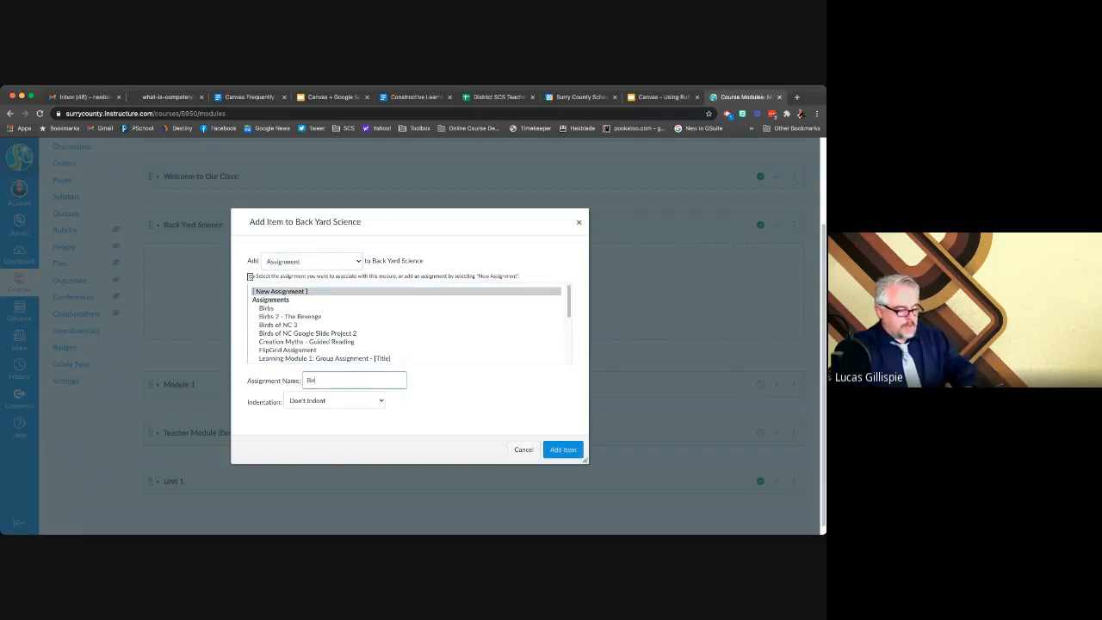
pyautogui.write('ds in My')
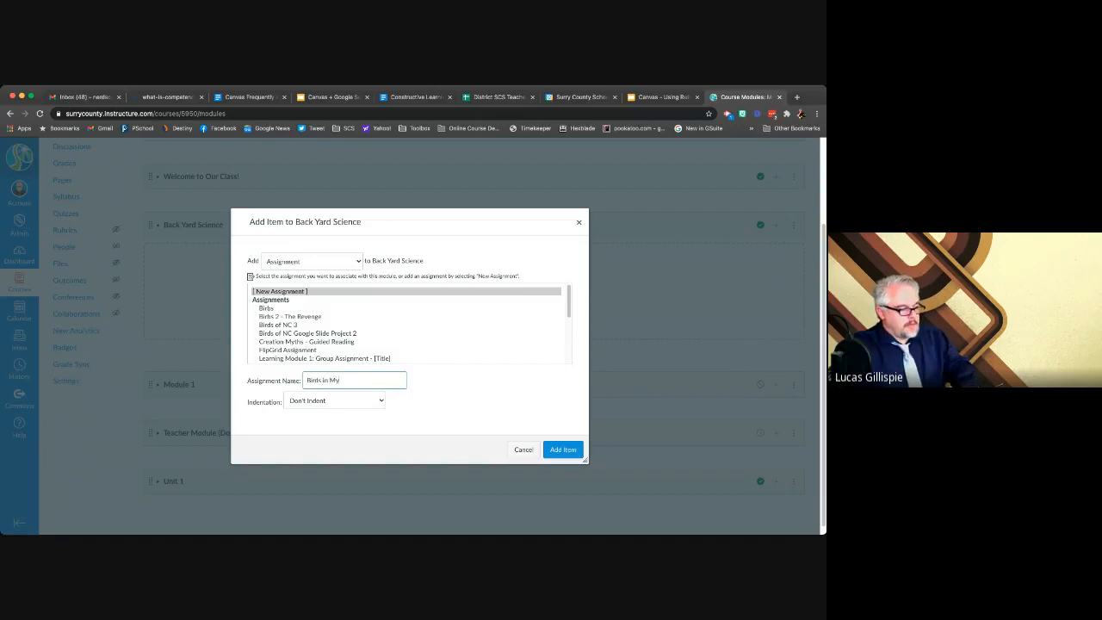
pyautogui.write(' Back Ya')
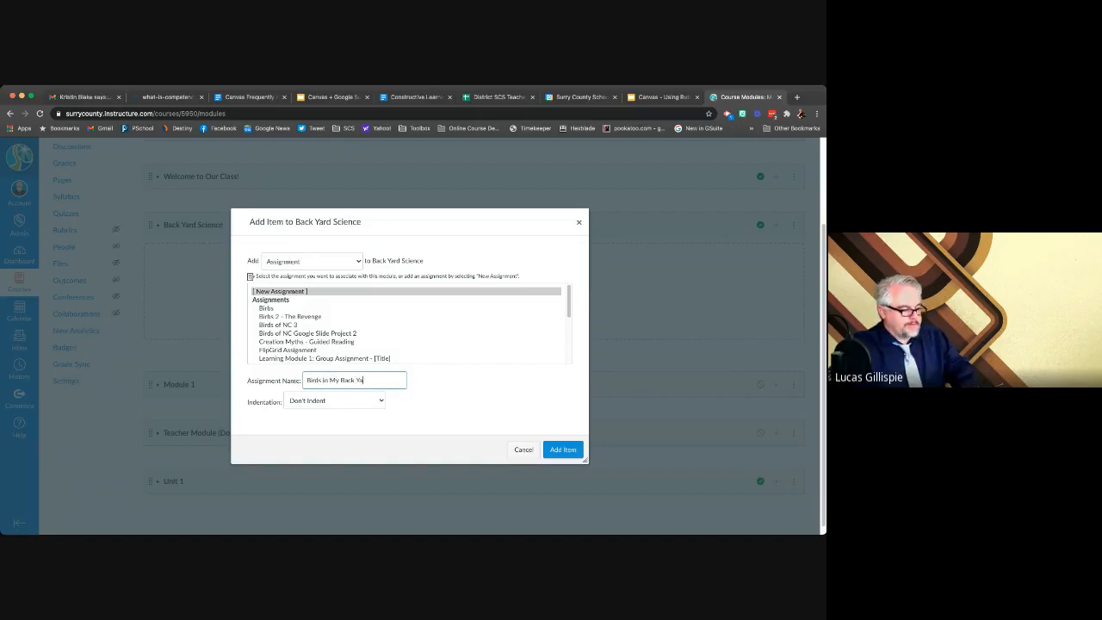
pyautogui.write('rd')
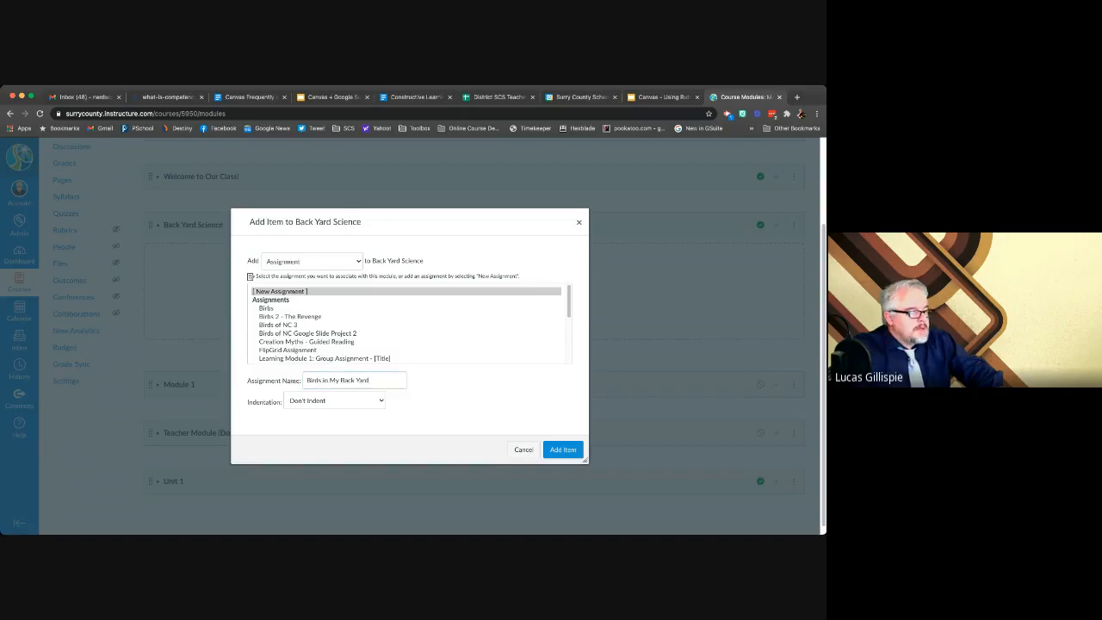
pyautogui.click(315, 412)
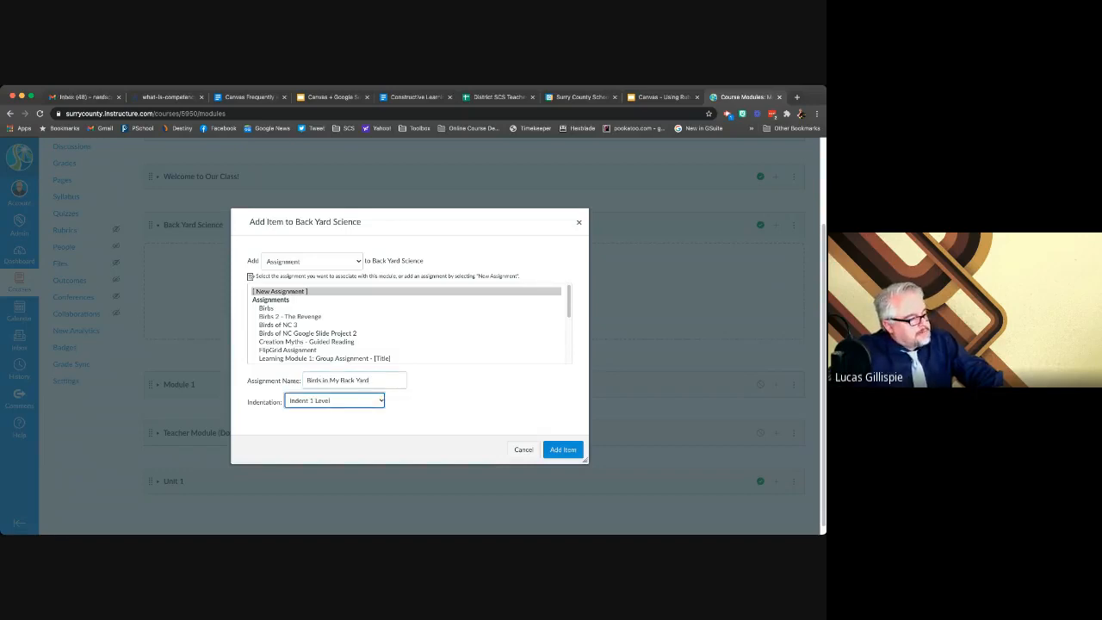
pyautogui.click(563, 449)
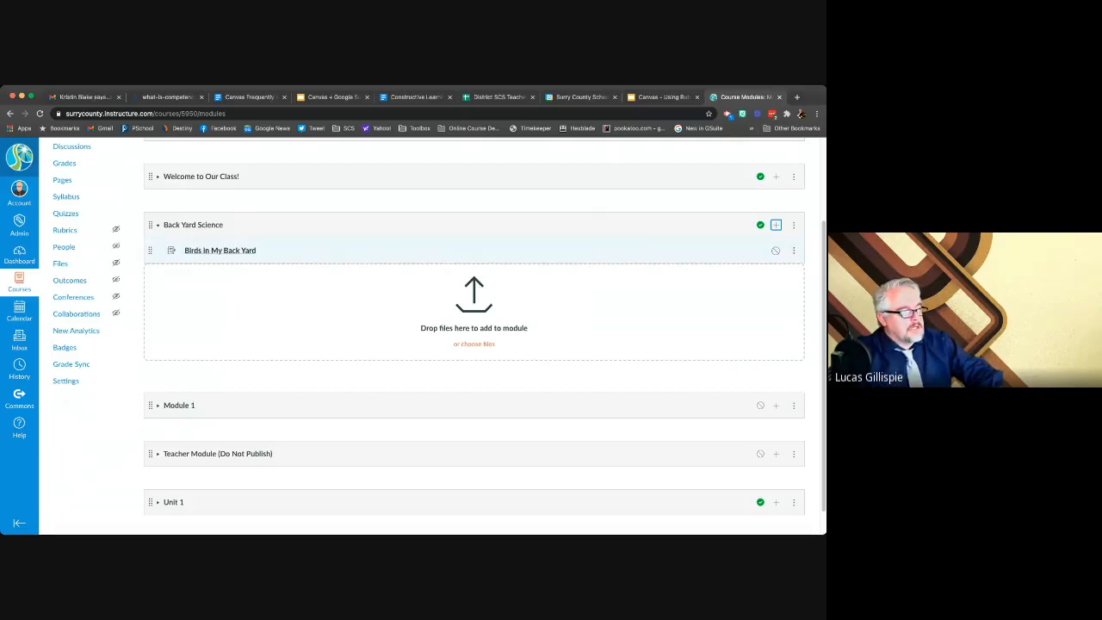
# Open the new assignment for editing and write "In this assignment, I want you to go out and find examples of five different species of birds."
pyautogui.press('super+r')
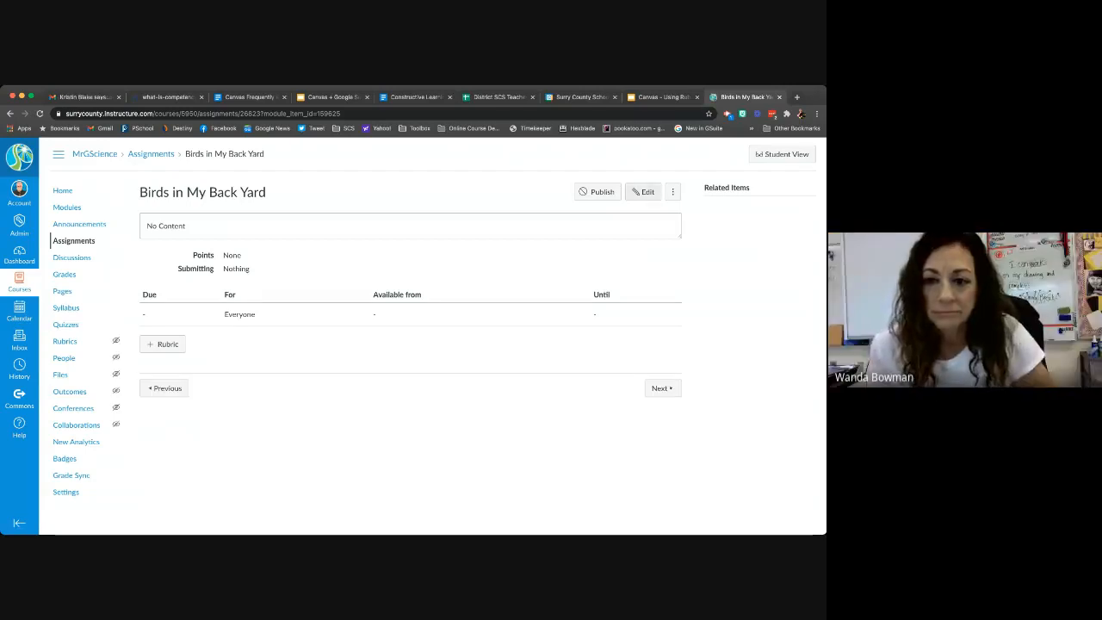
pyautogui.click(643, 192)
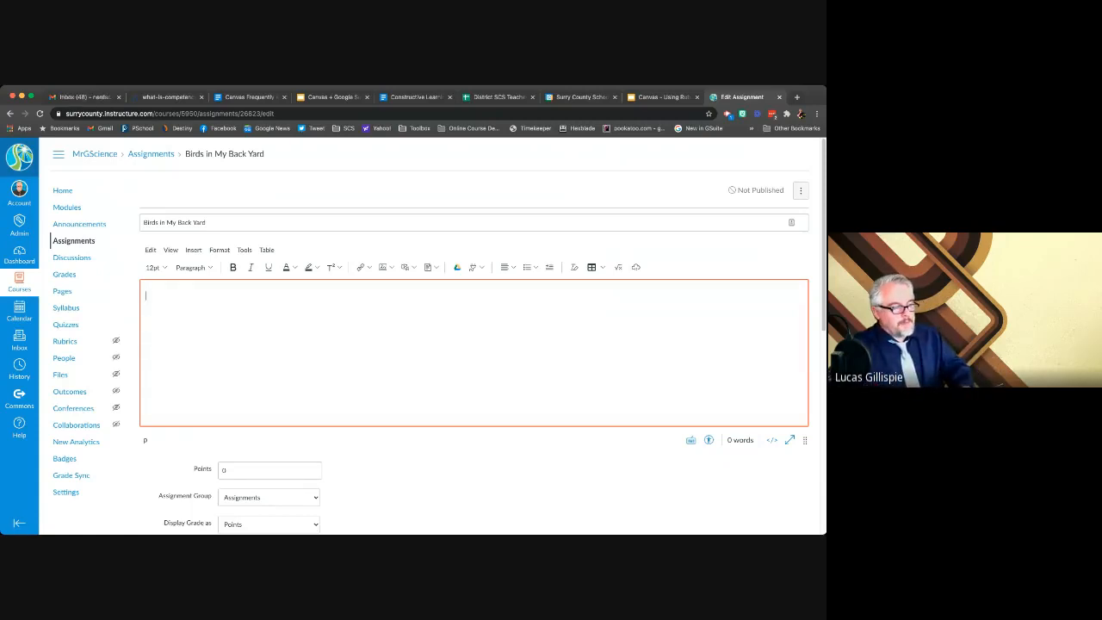
pyautogui.write('his i')
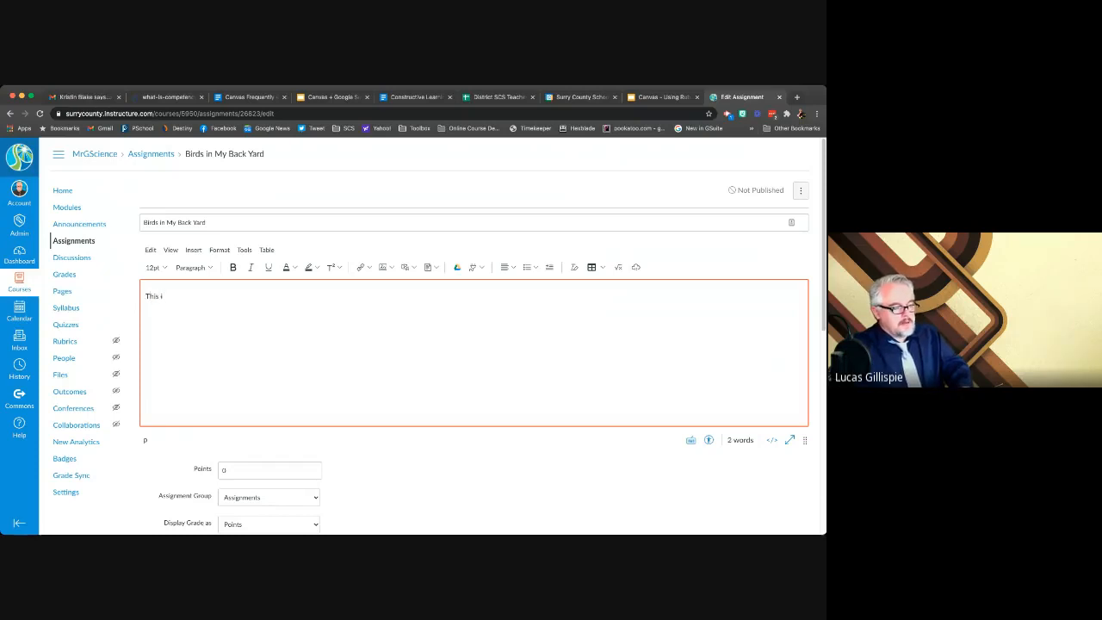
pyautogui.press('BackSpace')
pyautogui.press('BackSpace')
pyautogui.press('BackSpace')
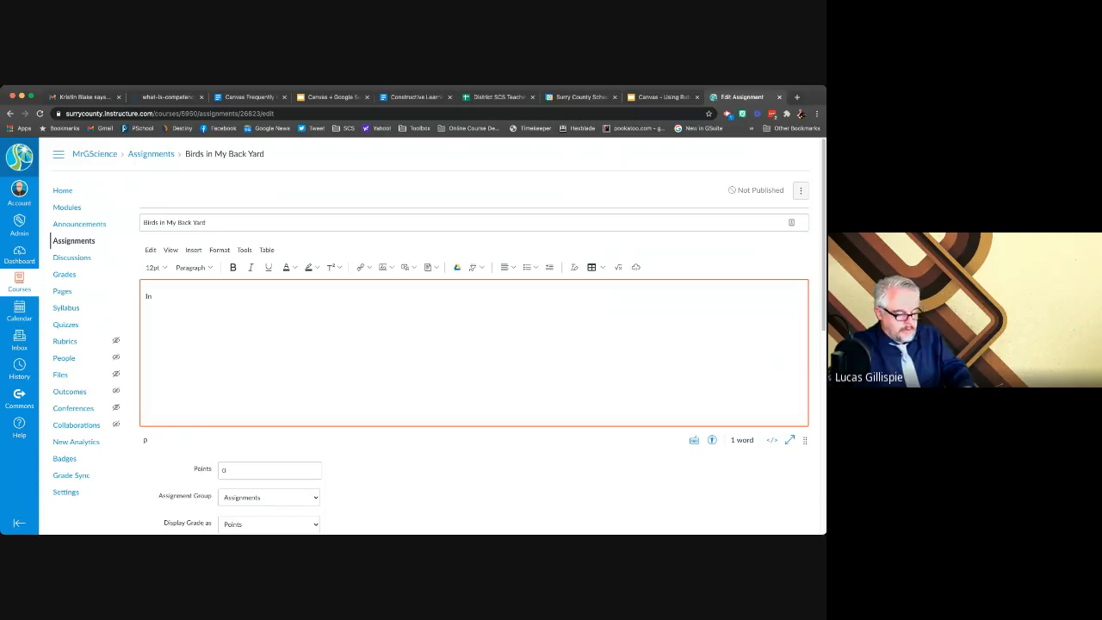
pyautogui.write('this assignme')
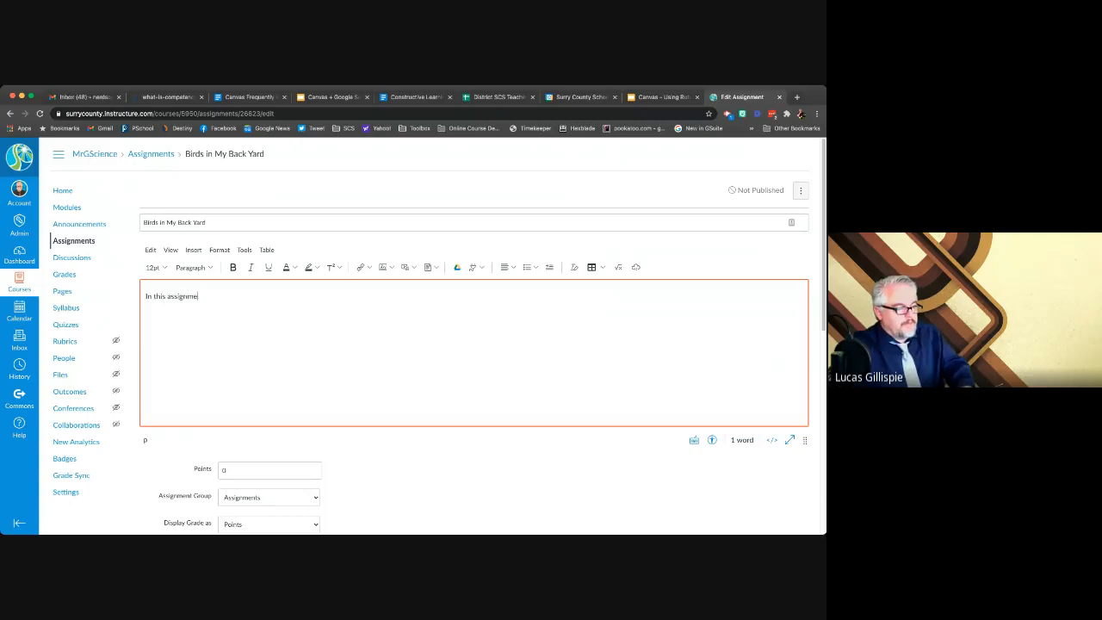
pyautogui.write('nt, I want y')
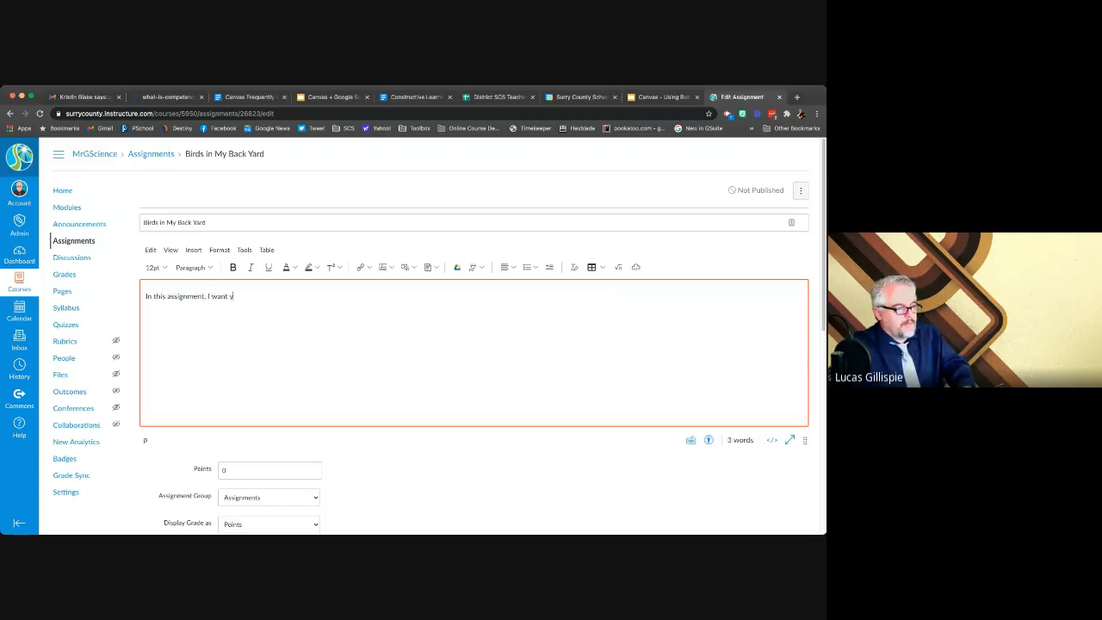
pyautogui.write('ou to fo')
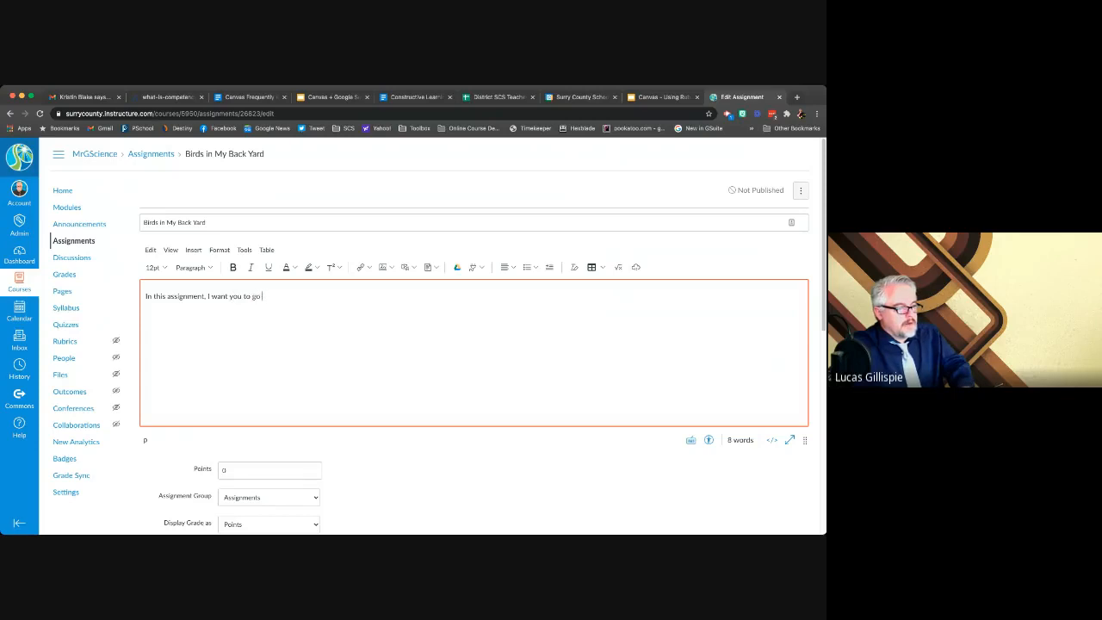
pyautogui.write(' out and find e')
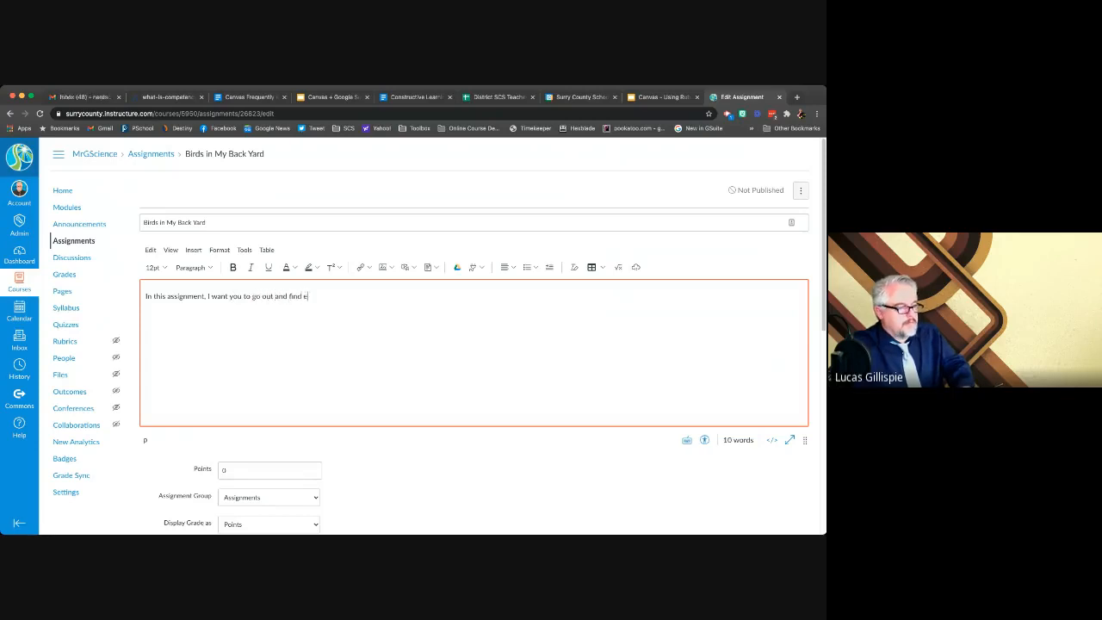
pyautogui.write('xamples of five')
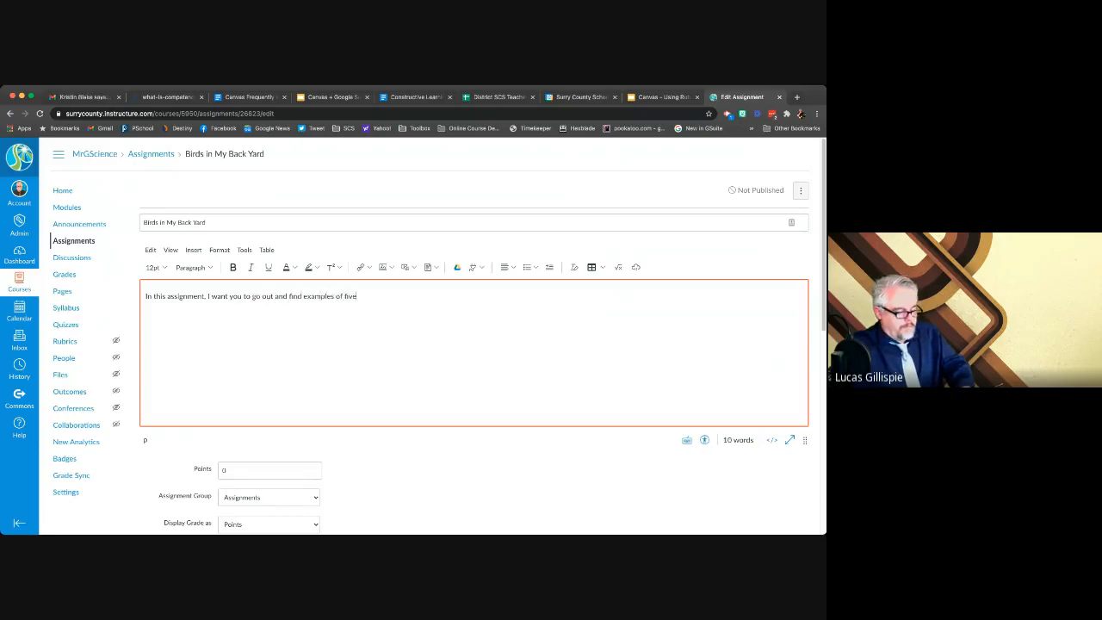
pyautogui.write(' different spec')
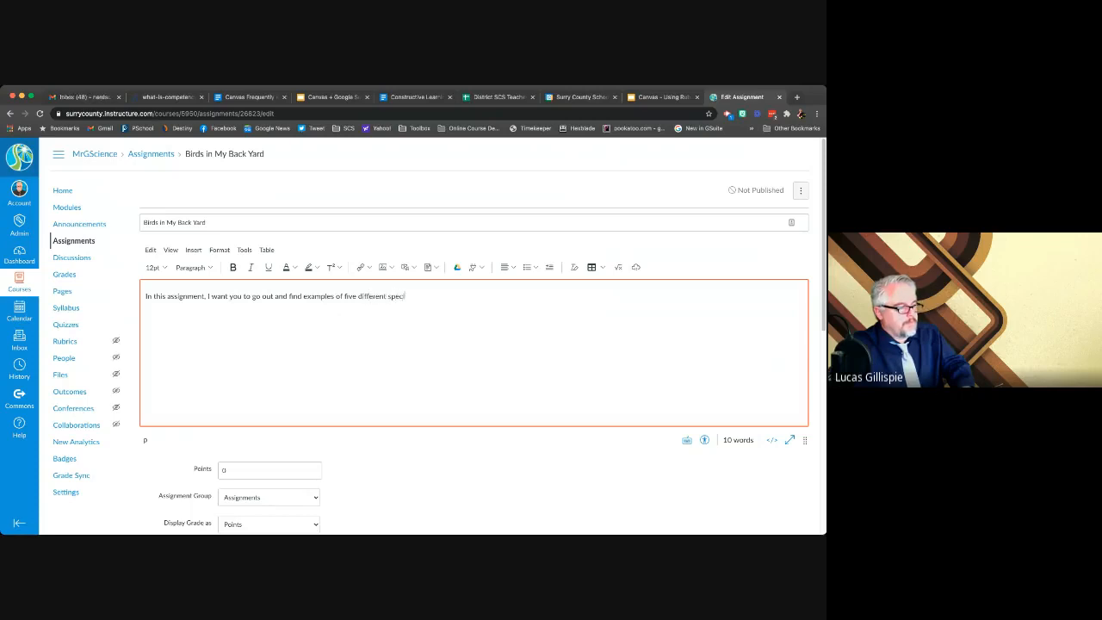
pyautogui.write('ies of birds. ')
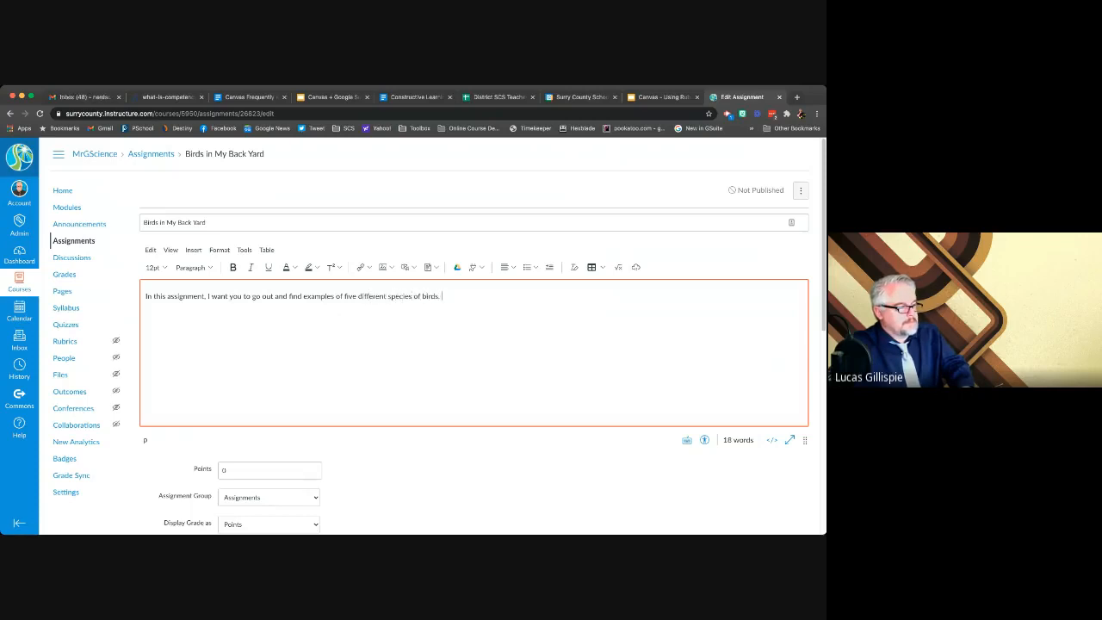
# Continue the description with "Research them online, finding information and pictures, and add them to a Google Slides Presentation that I've set up for you."
pyautogui.write('Research them o')
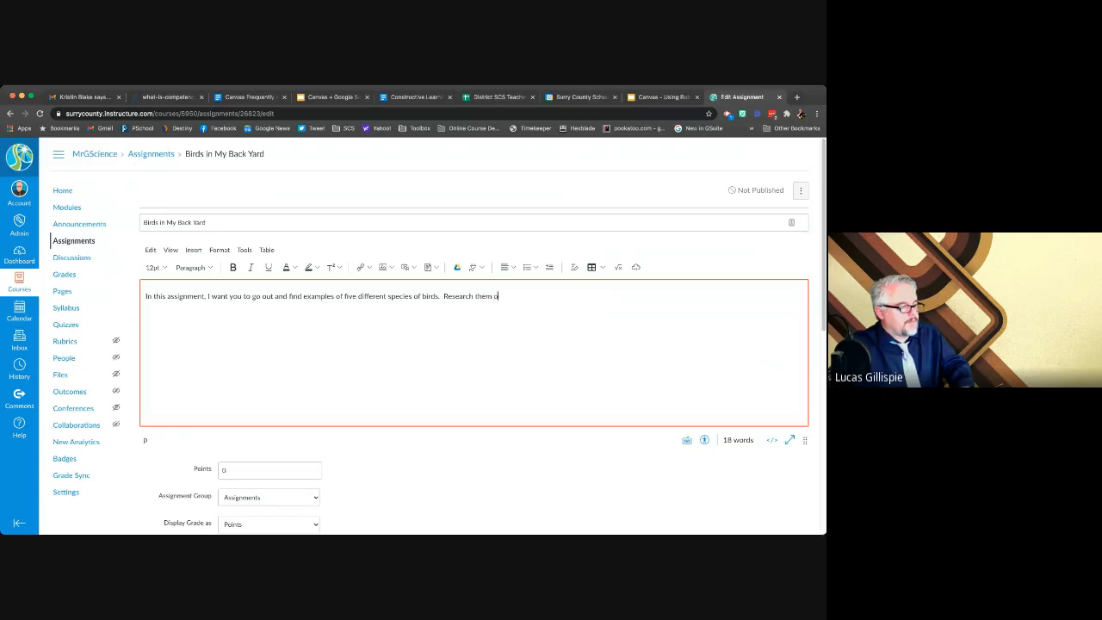
pyautogui.write('nline, find info')
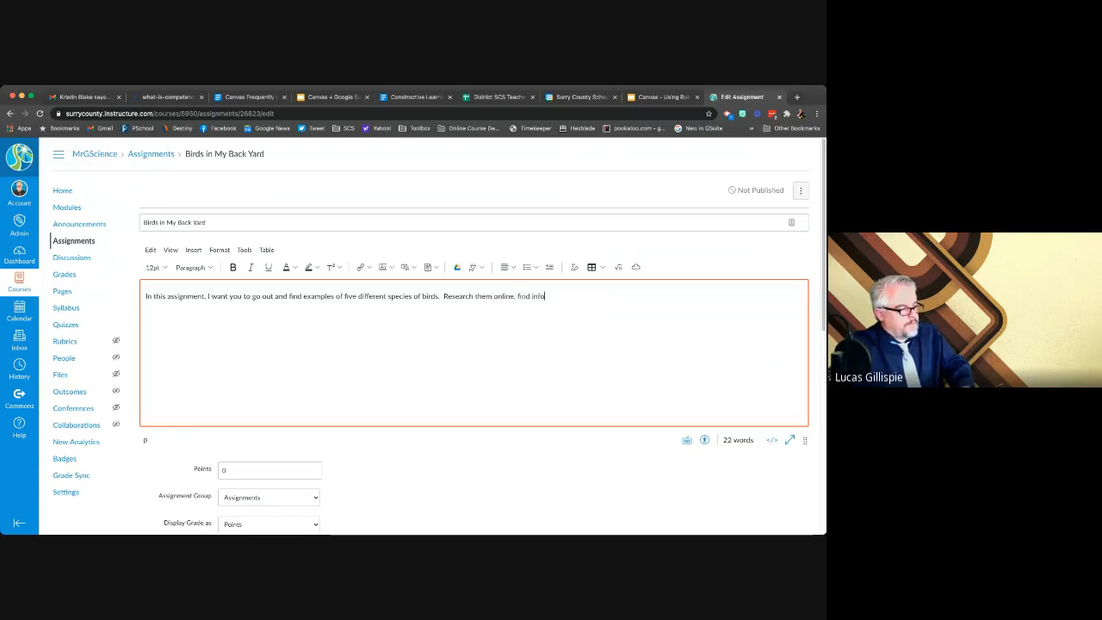
pyautogui.press('BackSpace')
pyautogui.press('BackSpace')
pyautogui.press('BackSpace')
pyautogui.press('BackSpace')
pyautogui.press('BackSpace')
pyautogui.write('ing inf')
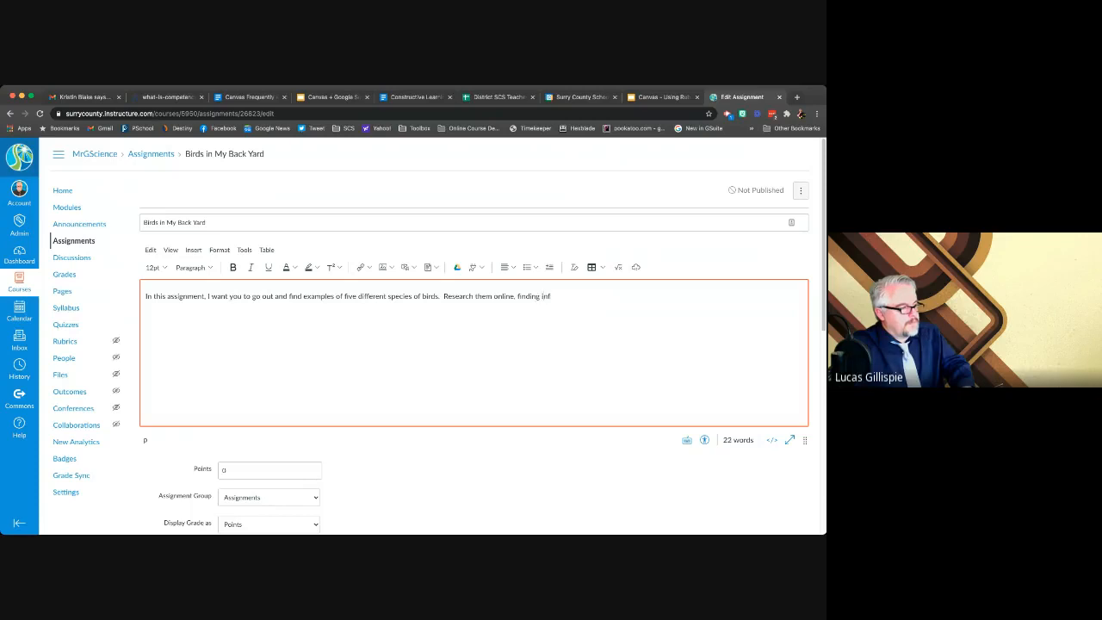
pyautogui.write('ormation and pictur')
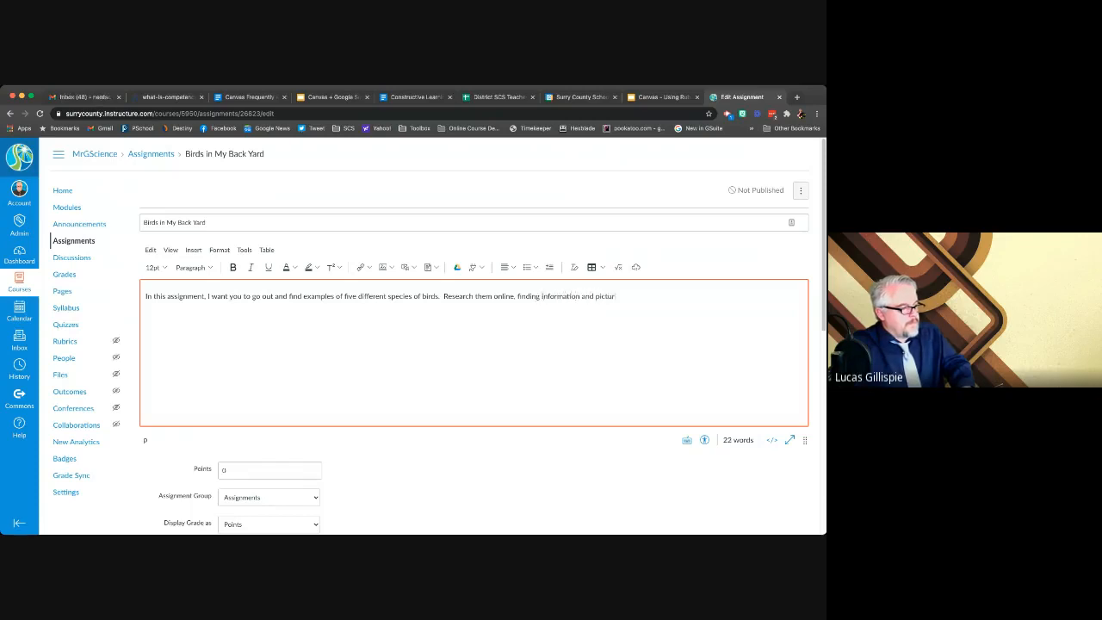
pyautogui.write('es, and a')
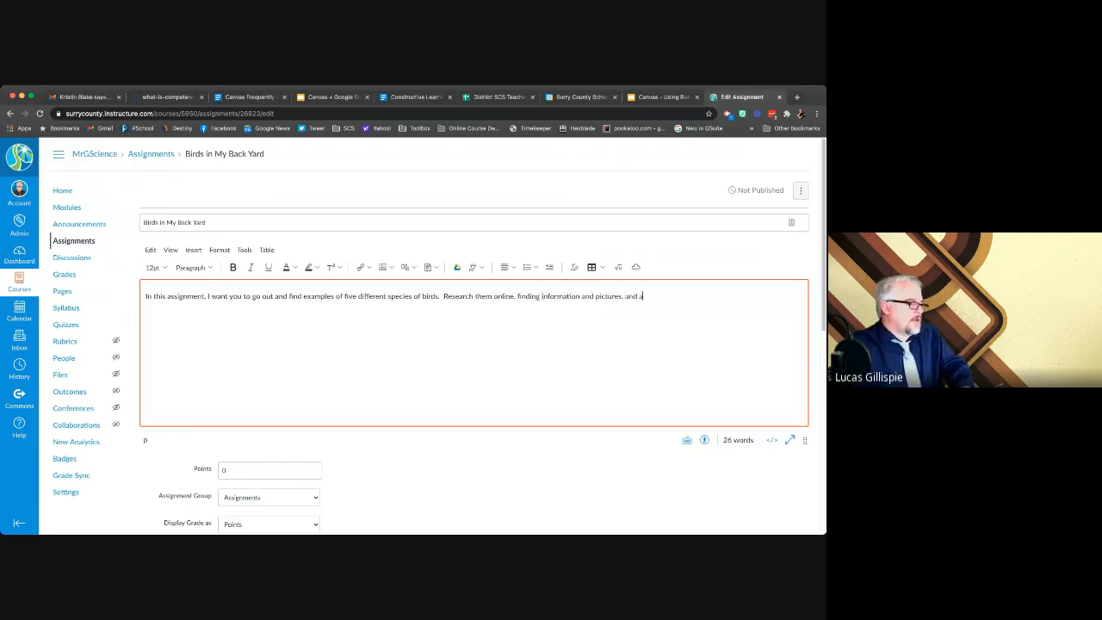
pyautogui.write('dd them to th')
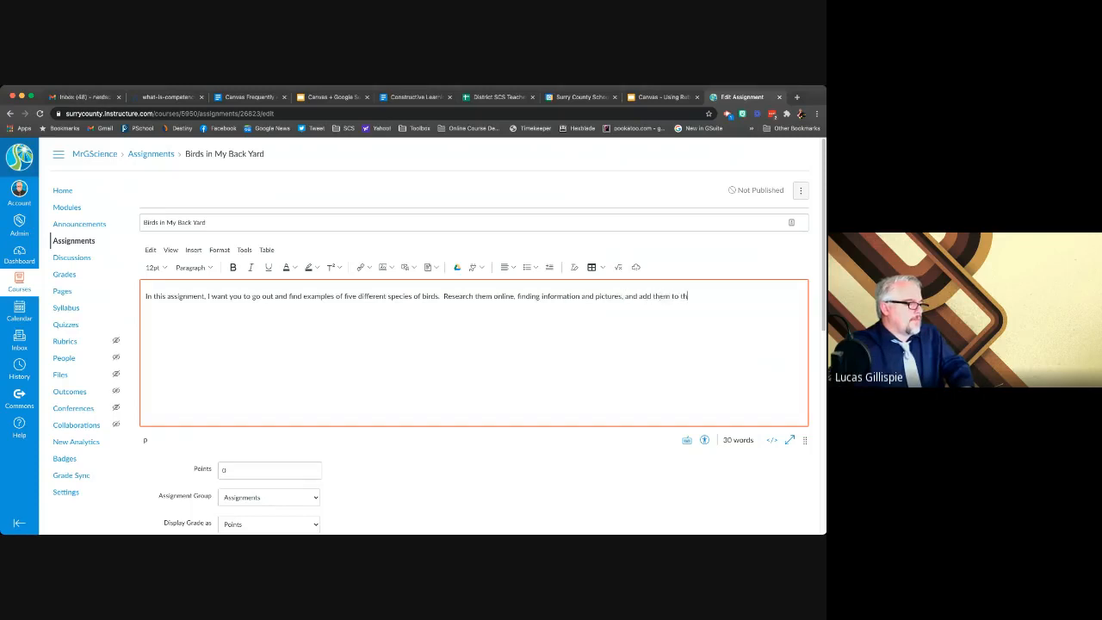
pyautogui.press('BackSpace')
pyautogui.press('BackSpace')
pyautogui.write('a Google ')
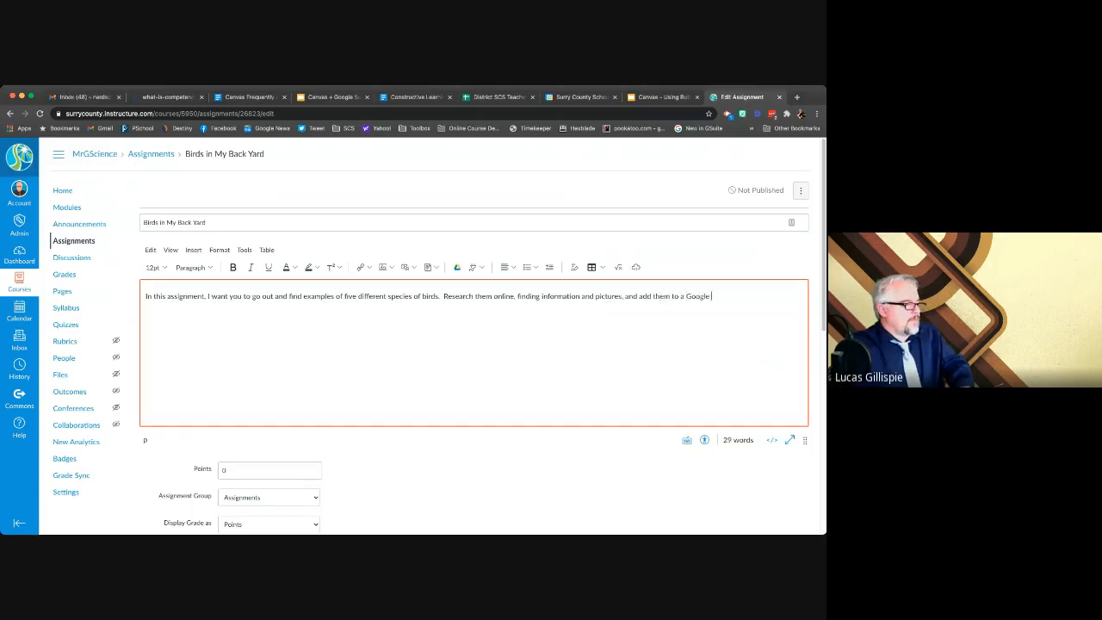
pyautogui.write('Slides PRe')
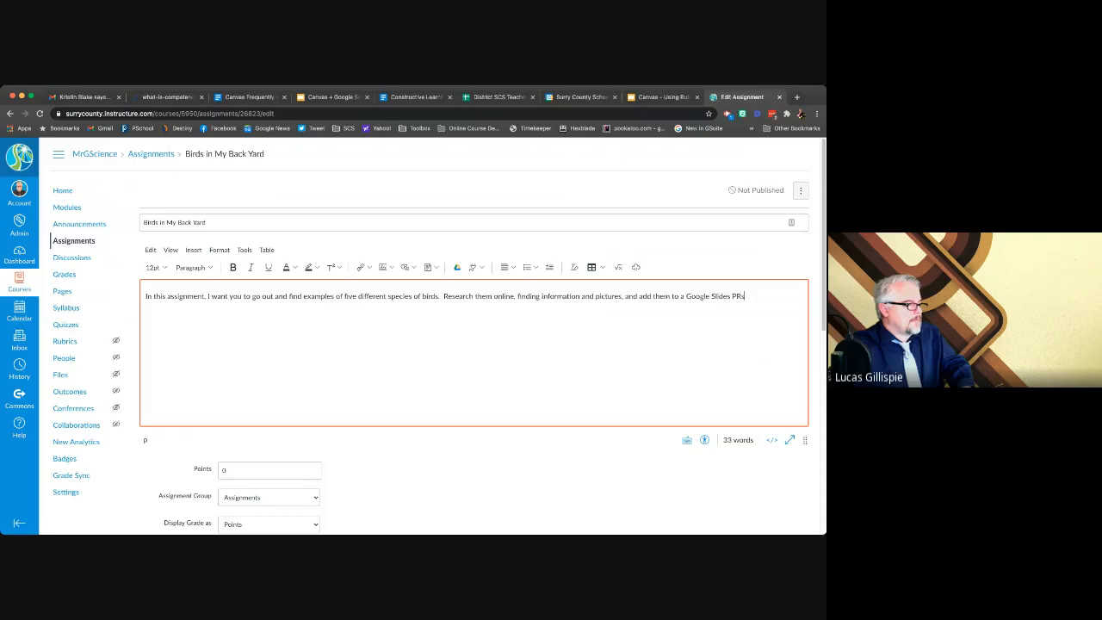
pyautogui.press('BackSpace')
pyautogui.write('res, and add them to a Google Slides Presentation that ')
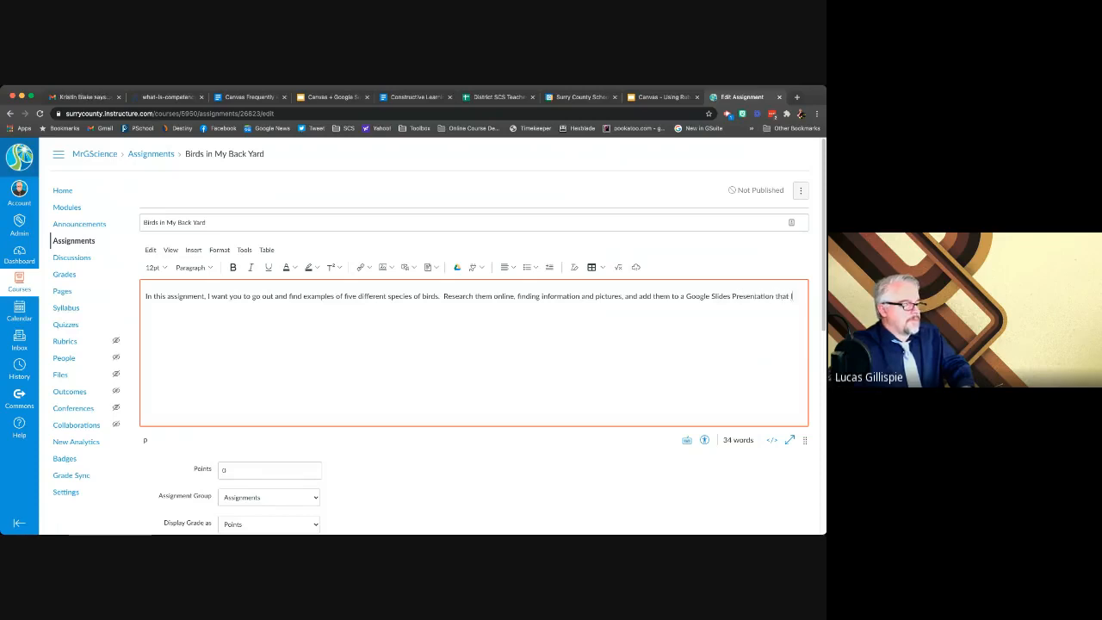
pyautogui.write("I've set up for")
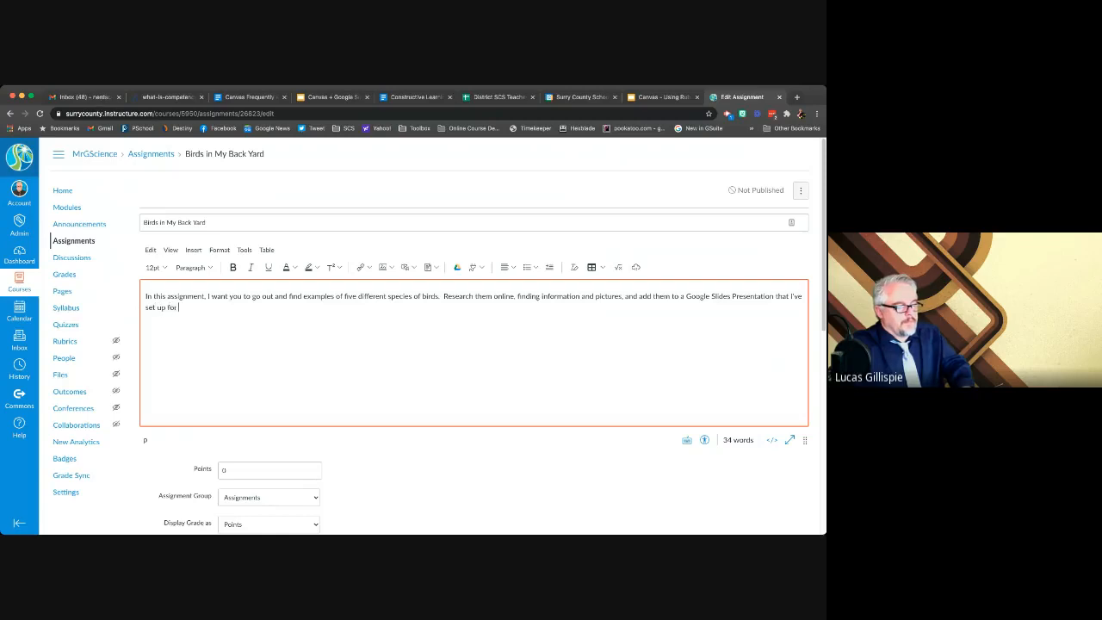
pyautogui.write(' you.')
pyautogui.press('Return')
pyautogui.write('Make')
pyautogui.press('BackSpace')
pyautogui.press('BackSpace')
pyautogui.press('BackSpace')
pyautogui.press('BackSpace')
pyautogui.press('BackSpace')
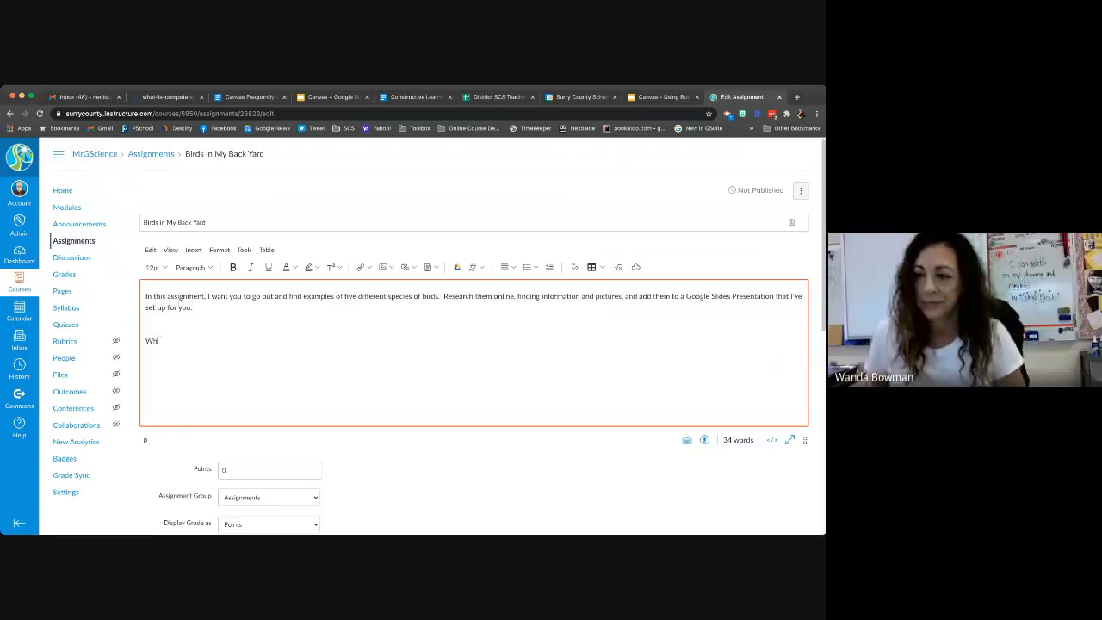
# Add a new paragraph to the assignment description reading "Please be sure to cite your sources."
pyautogui.press('Return')
pyautogui.write('Pleas')
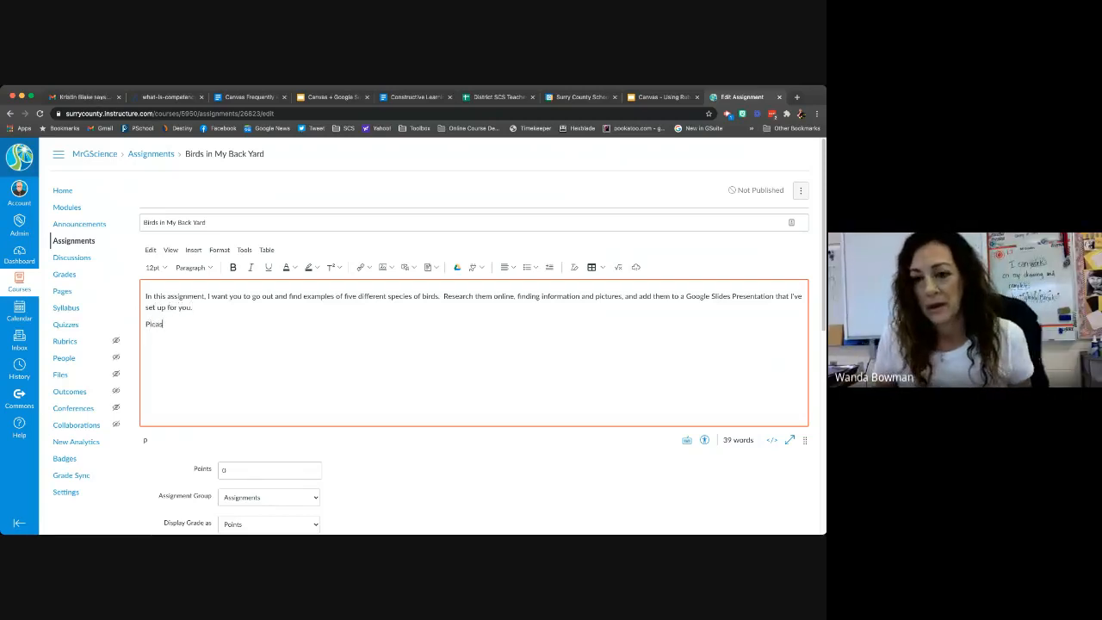
pyautogui.write('e be sure to cite your')
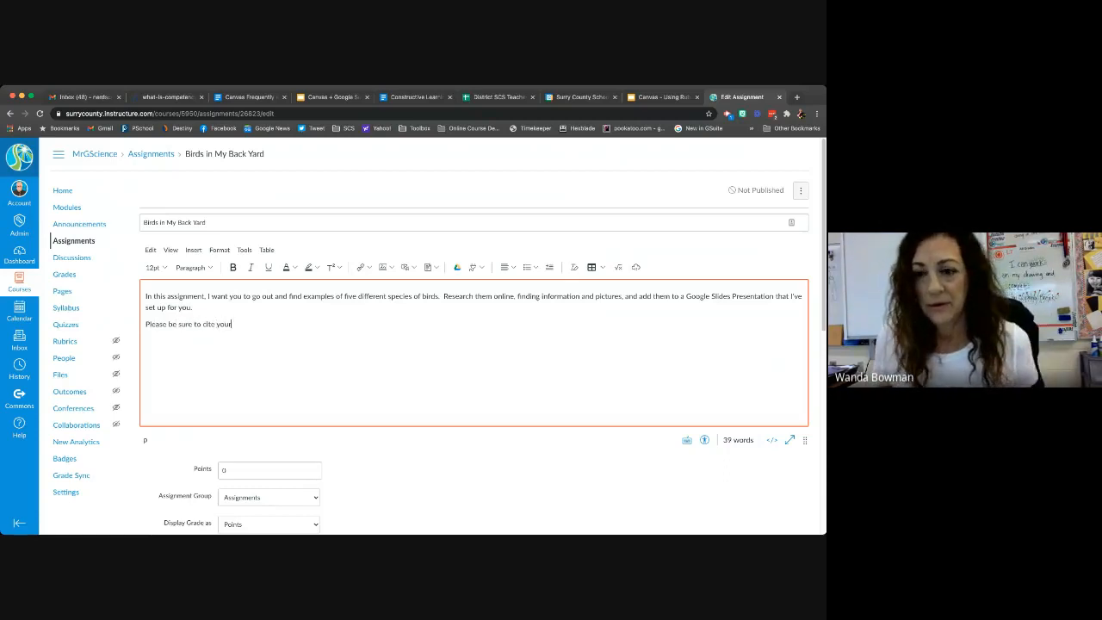
pyautogui.write(' sources.')
# Add a closing paragraph to the description reading "Submit the assignment back to me when you are finished."
pyautogui.press('Return')
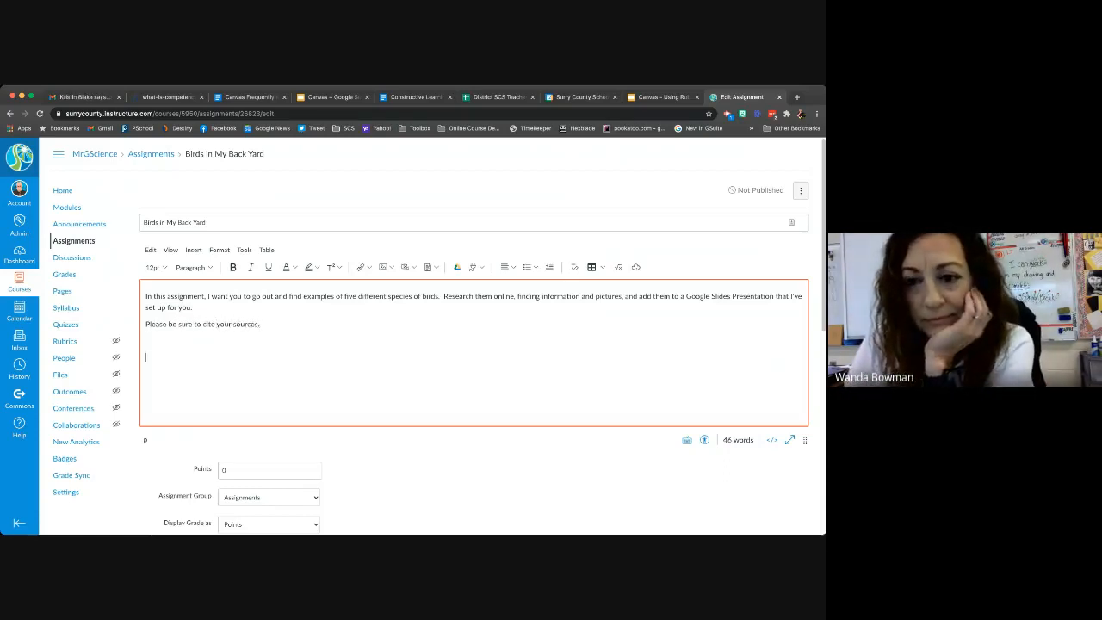
pyautogui.write('Submit')
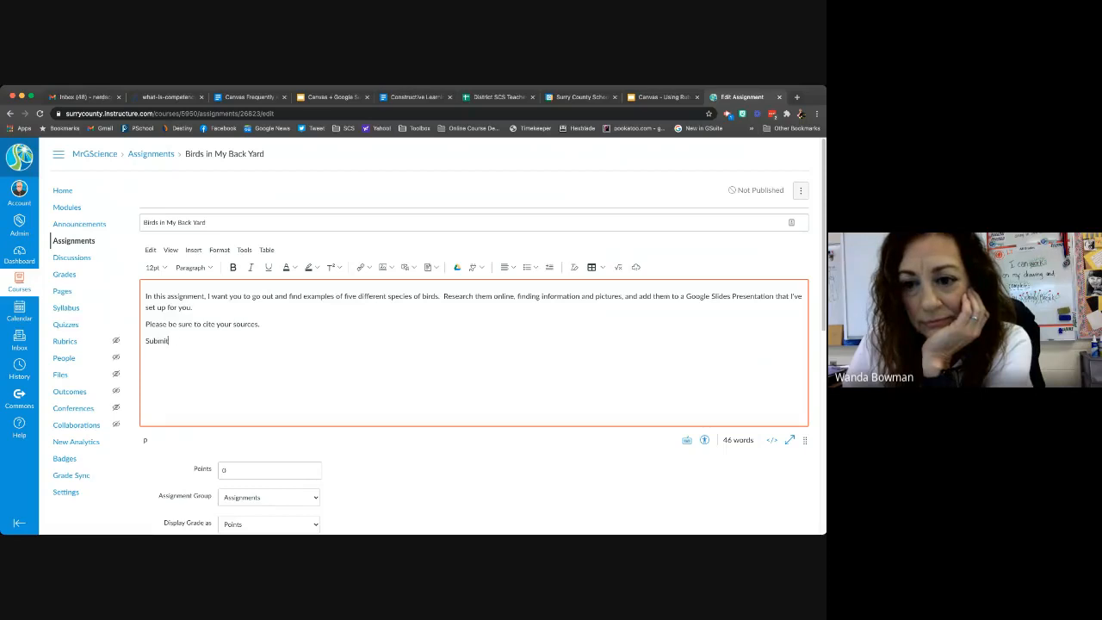
pyautogui.write(' the assignment ')
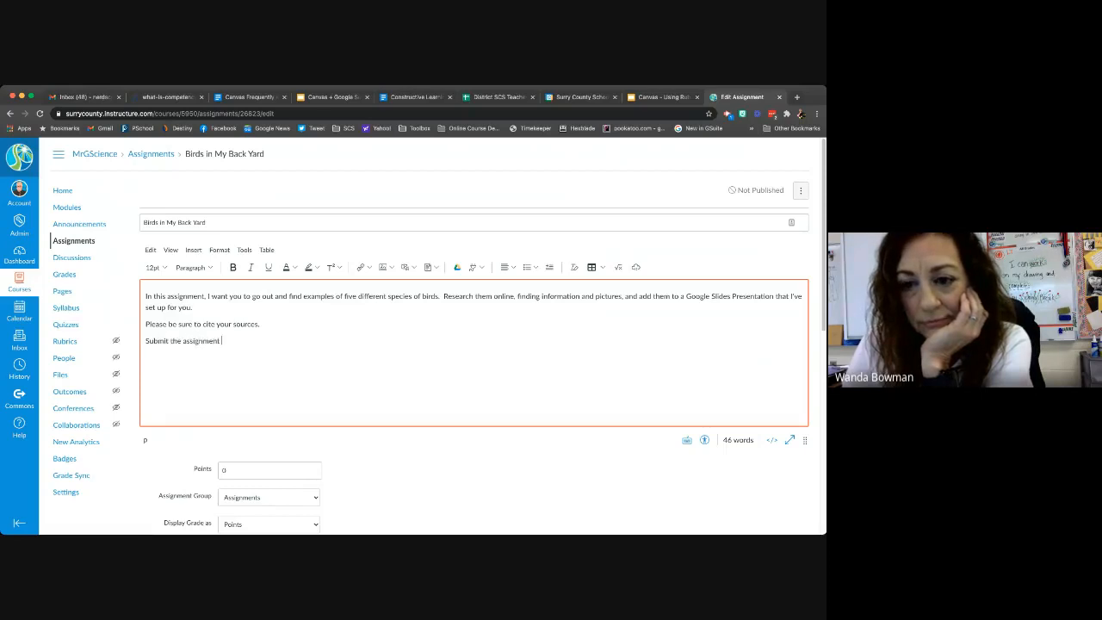
pyautogui.write('back to me wh')
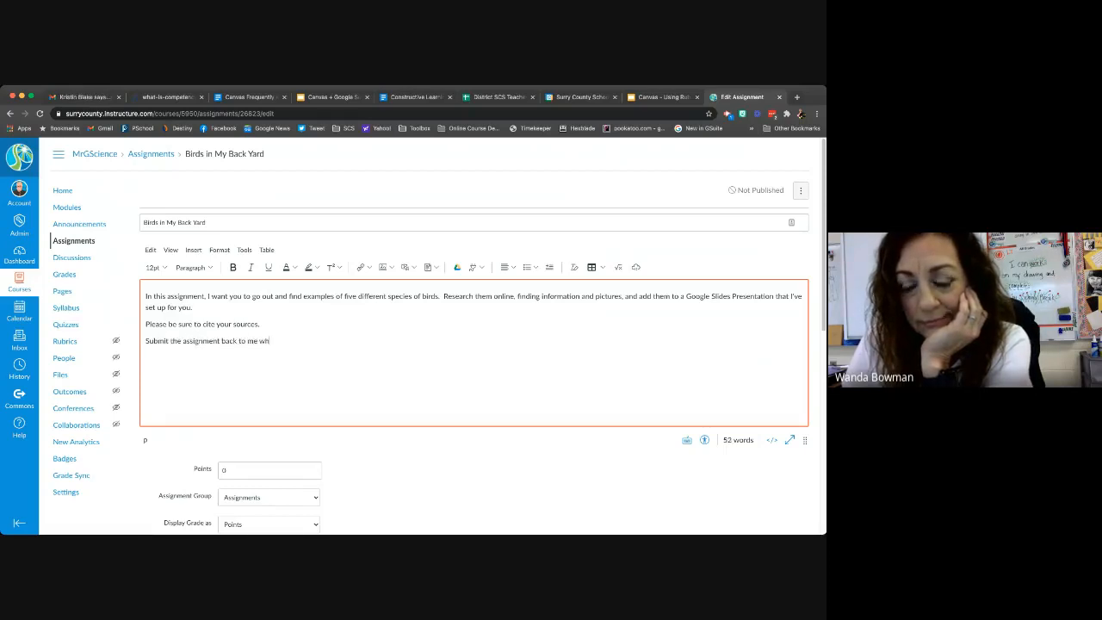
pyautogui.write('en you are finished.')
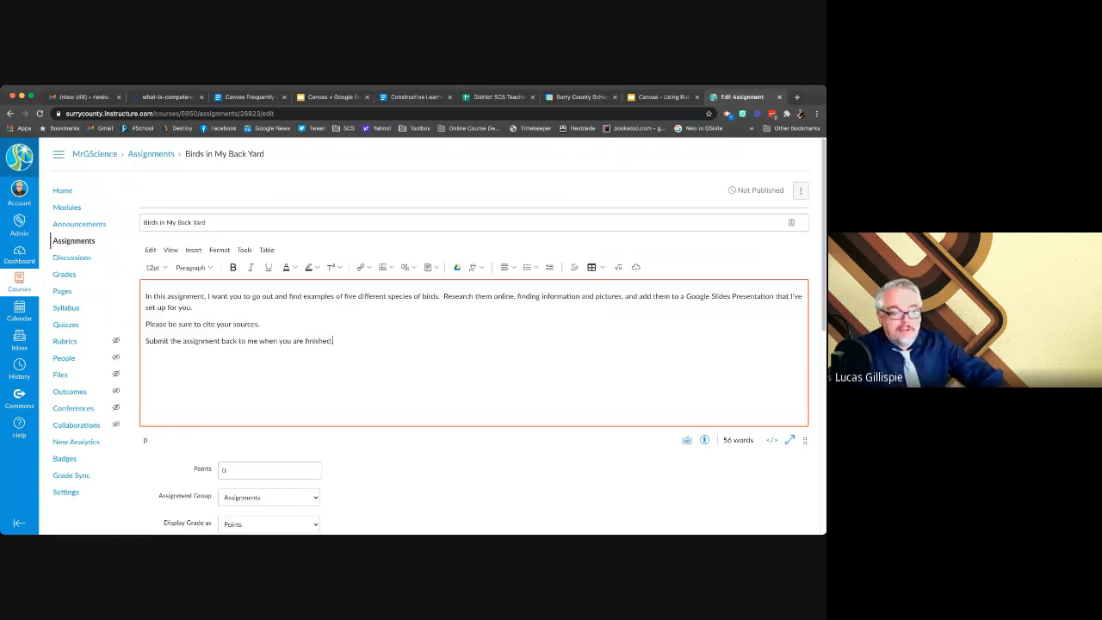
# Set the assignment's points to 100
pyautogui.scroll(-3, 473, 344)
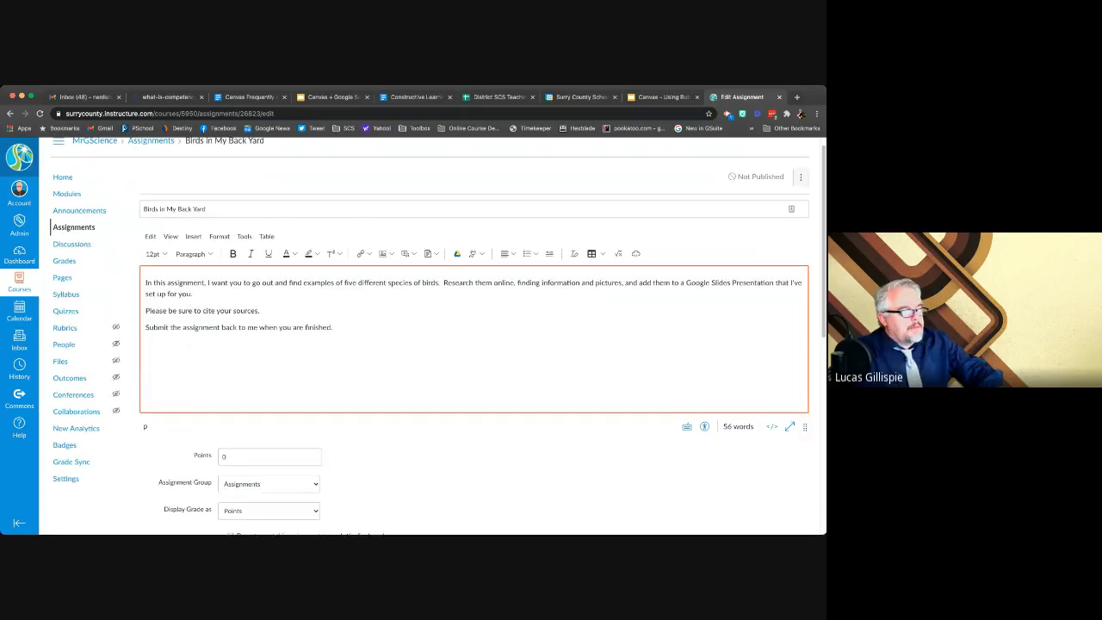
pyautogui.scroll(2, 473, 344)
pyautogui.scroll(-2, 474, 345)
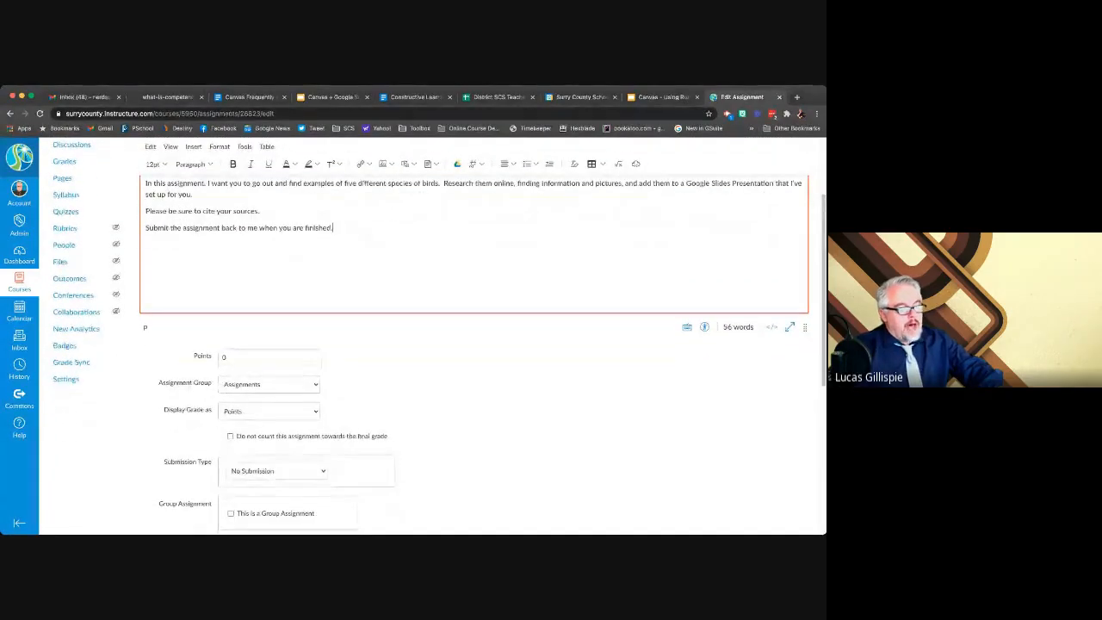
pyautogui.doubleClick(230, 357)
pyautogui.write('100')
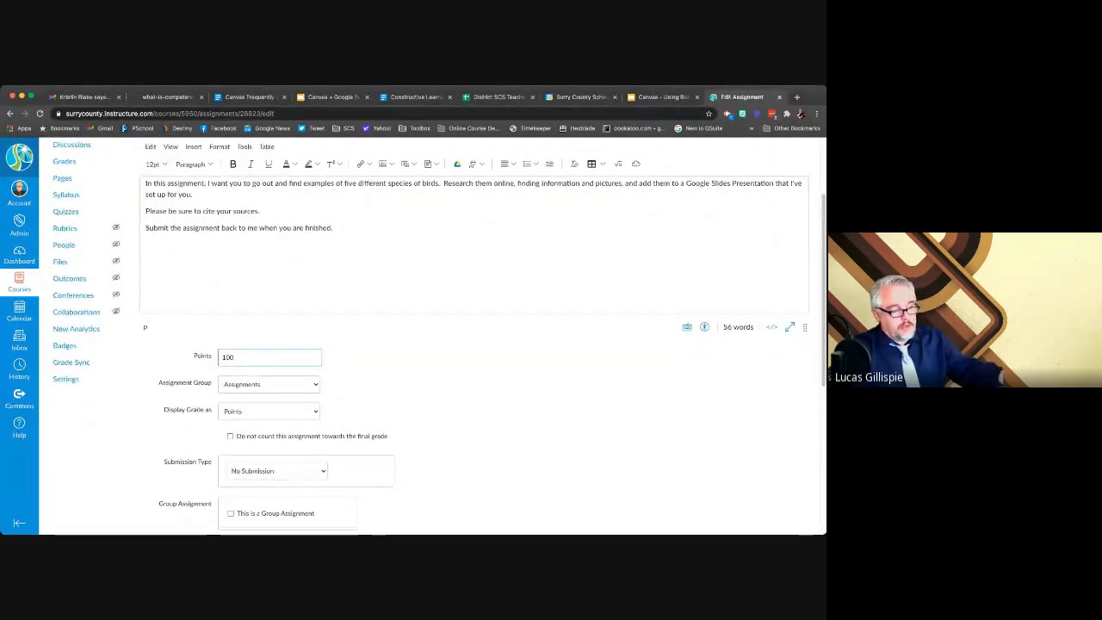
pyautogui.click(482, 384)
pyautogui.scroll(-2, 474, 345)
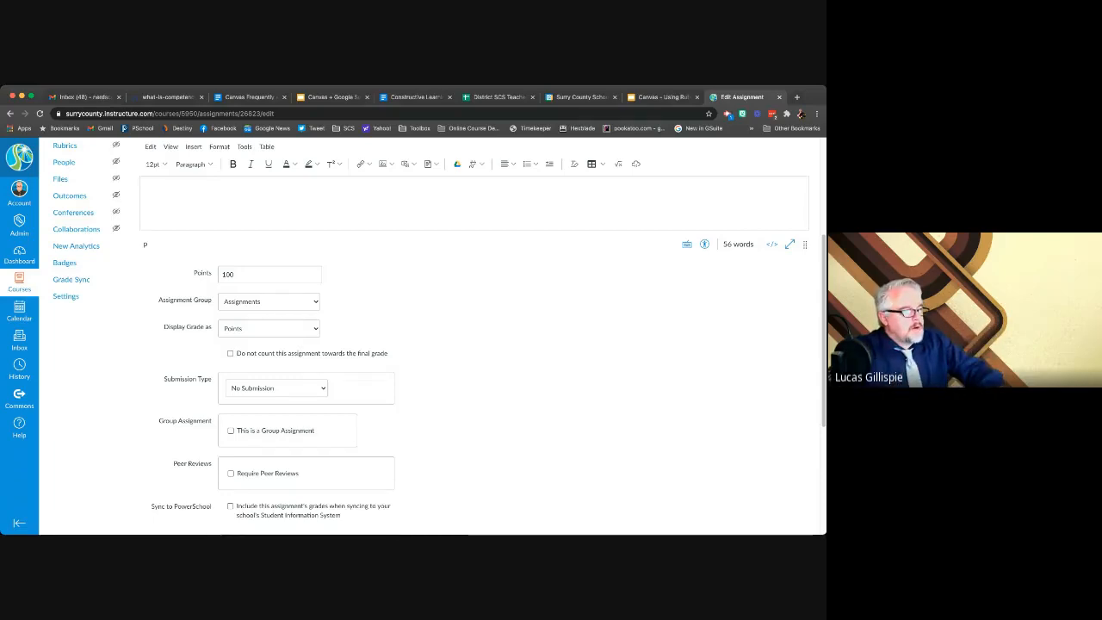
# Keep the assignment in the Assignments group and set its submission type to External Tool
pyautogui.click(268, 301)
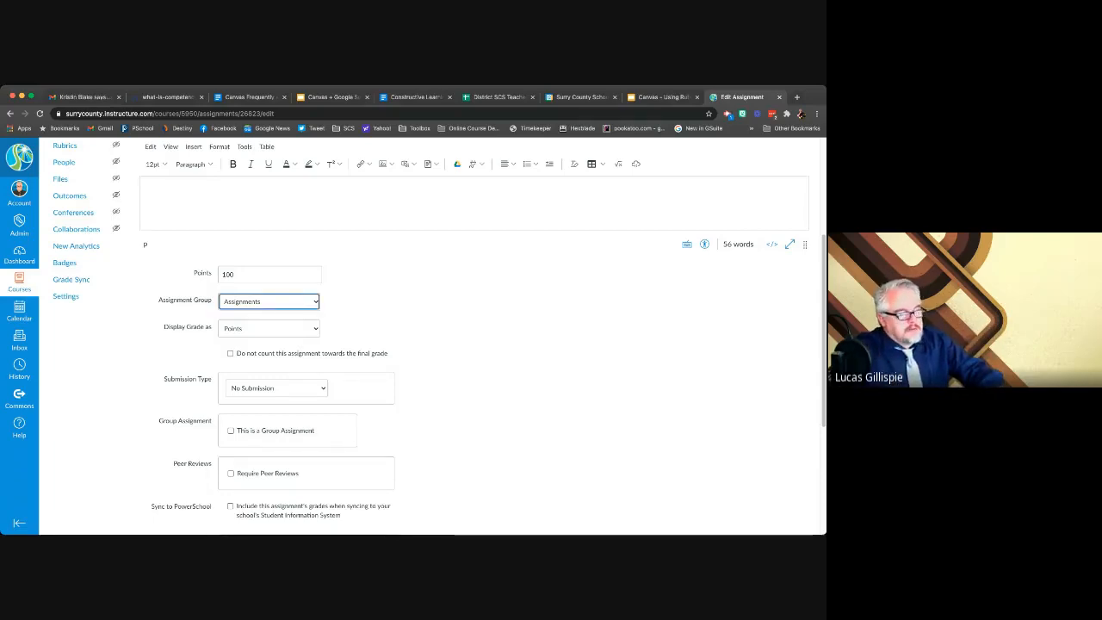
pyautogui.click(465, 353)
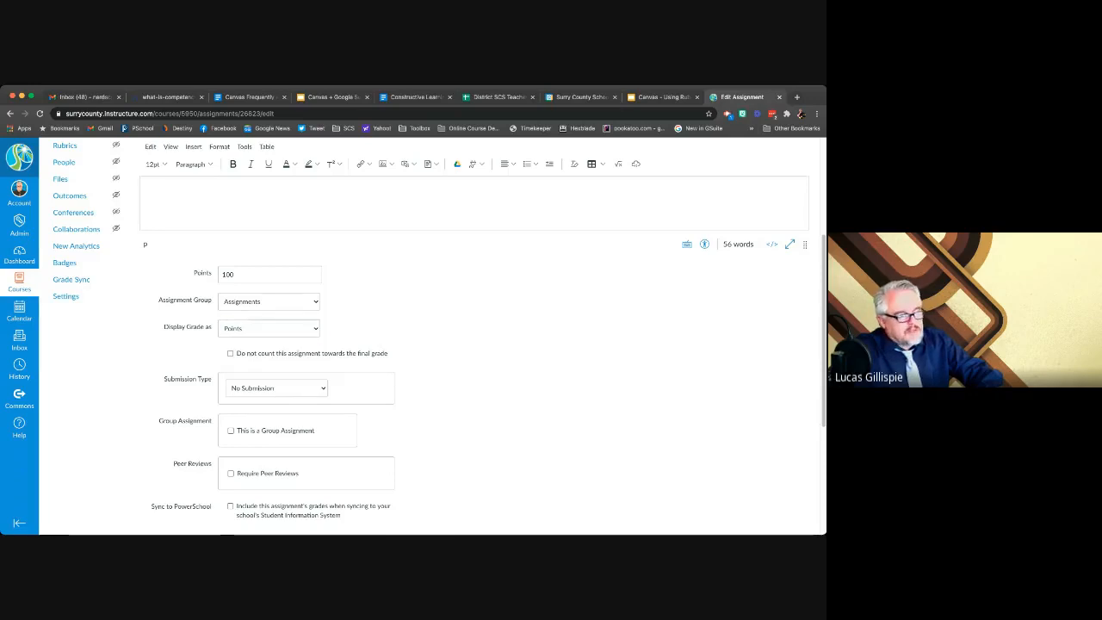
pyautogui.scroll(-1, 430, 344)
pyautogui.scroll(-2, 430, 345)
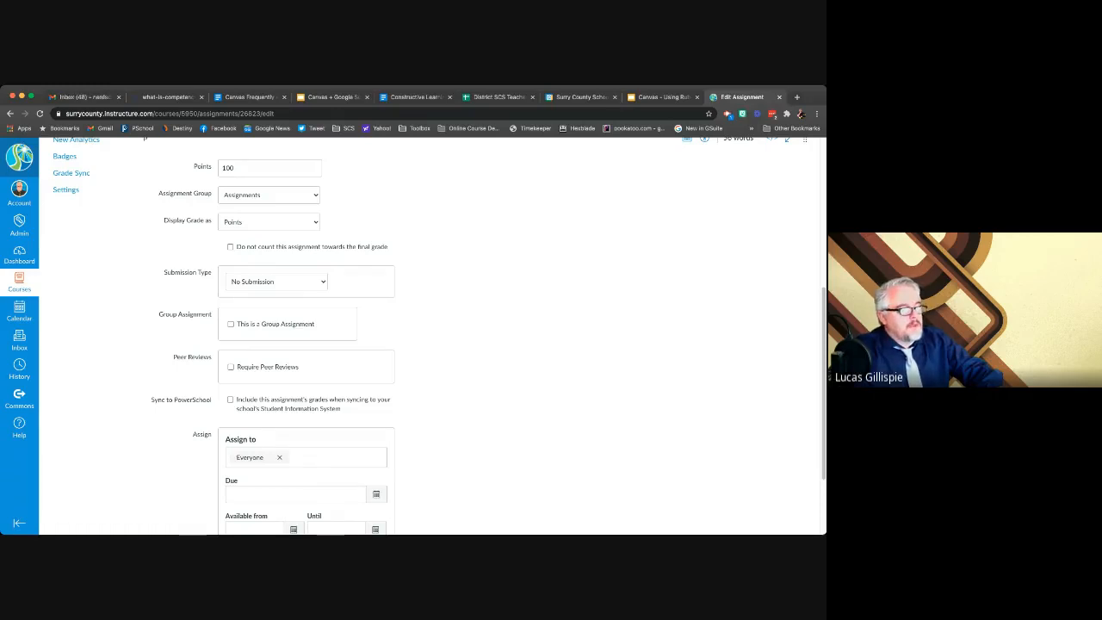
pyautogui.click(276, 281)
pyautogui.click(258, 318)
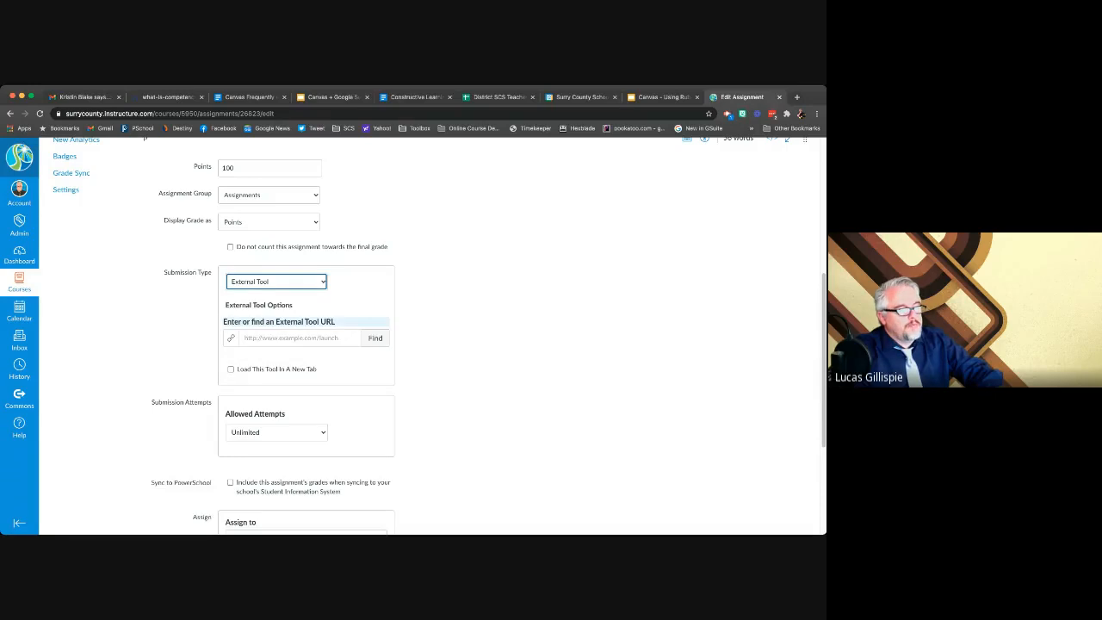
# Find Google Assignments (LTI 1.3) in the list of external tools and choose it for the submission
pyautogui.scroll(-1, 440, 335)
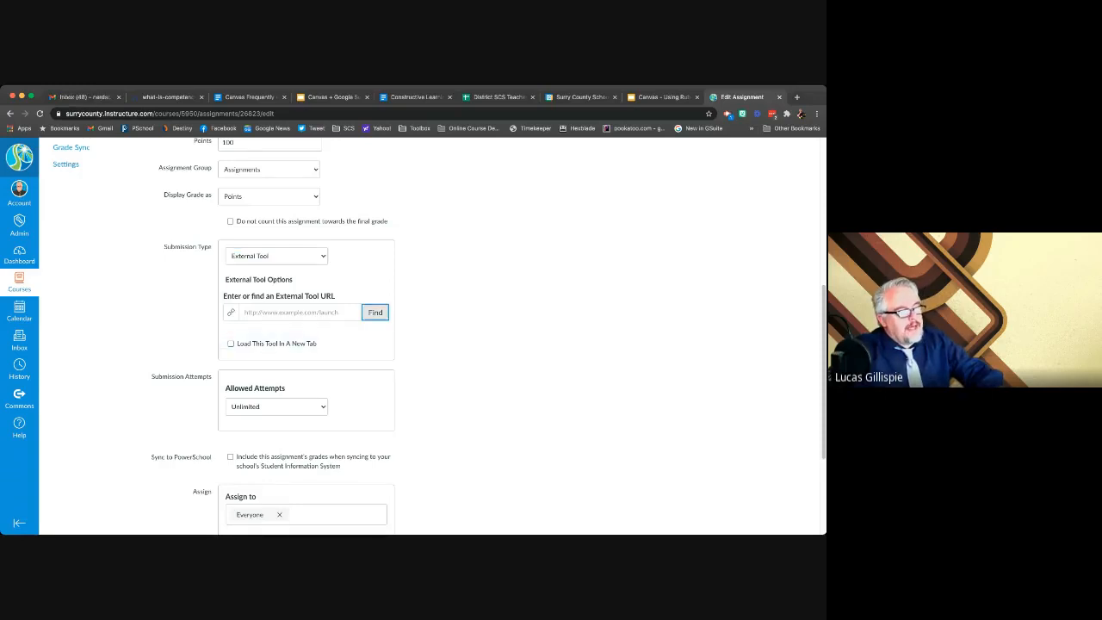
pyautogui.click(376, 312)
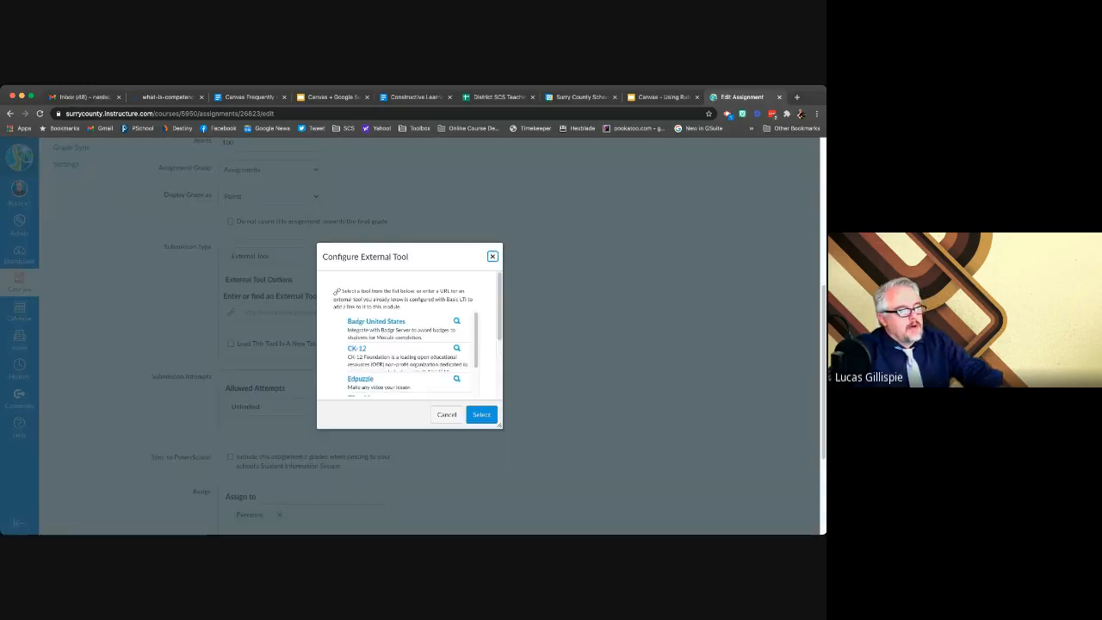
pyautogui.scroll(1, 408, 353)
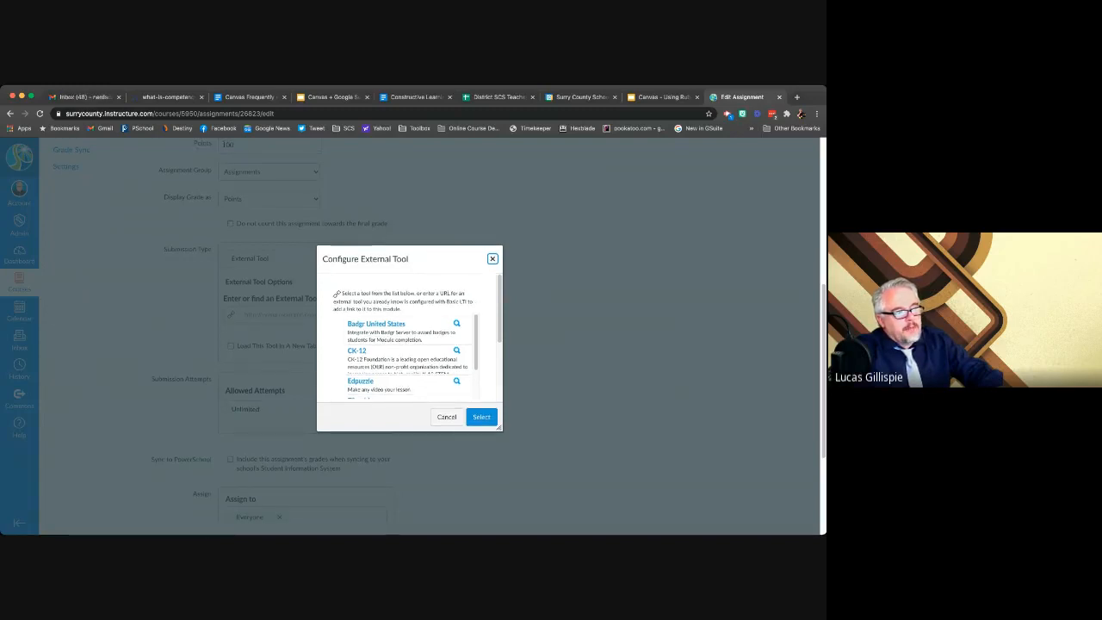
pyautogui.scroll(-1, 408, 335)
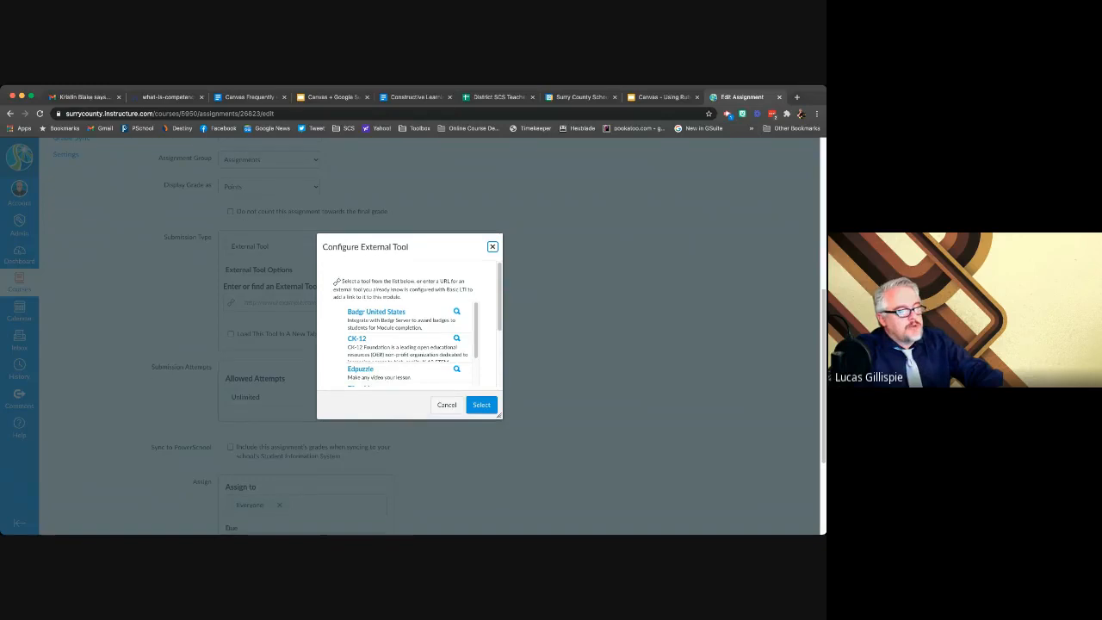
pyautogui.scroll(-1, 405, 340)
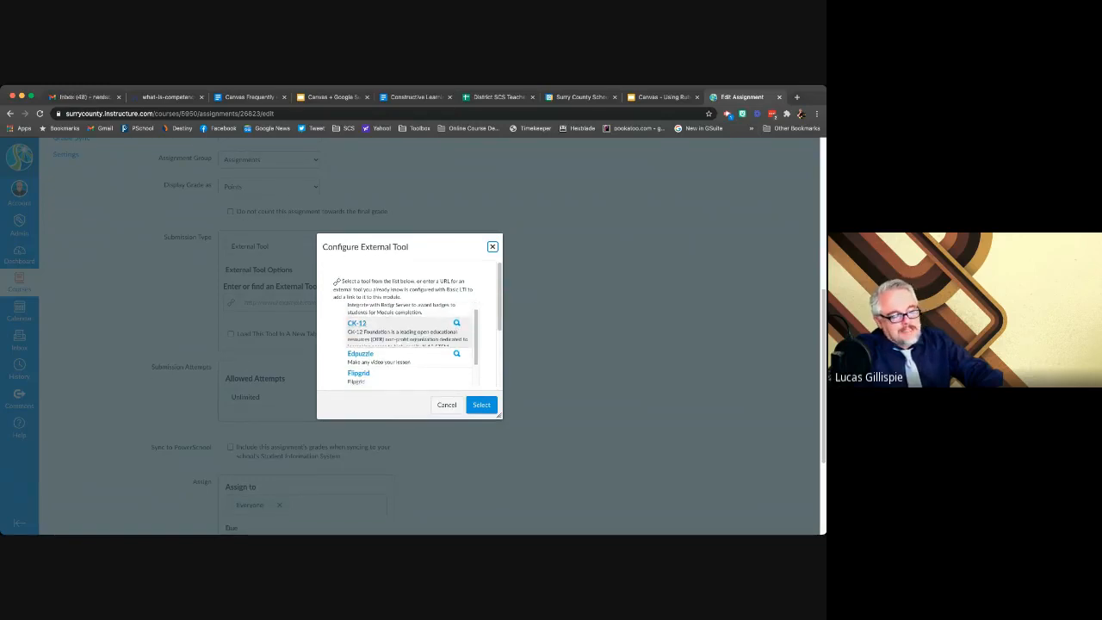
pyautogui.scroll(-3, 405, 340)
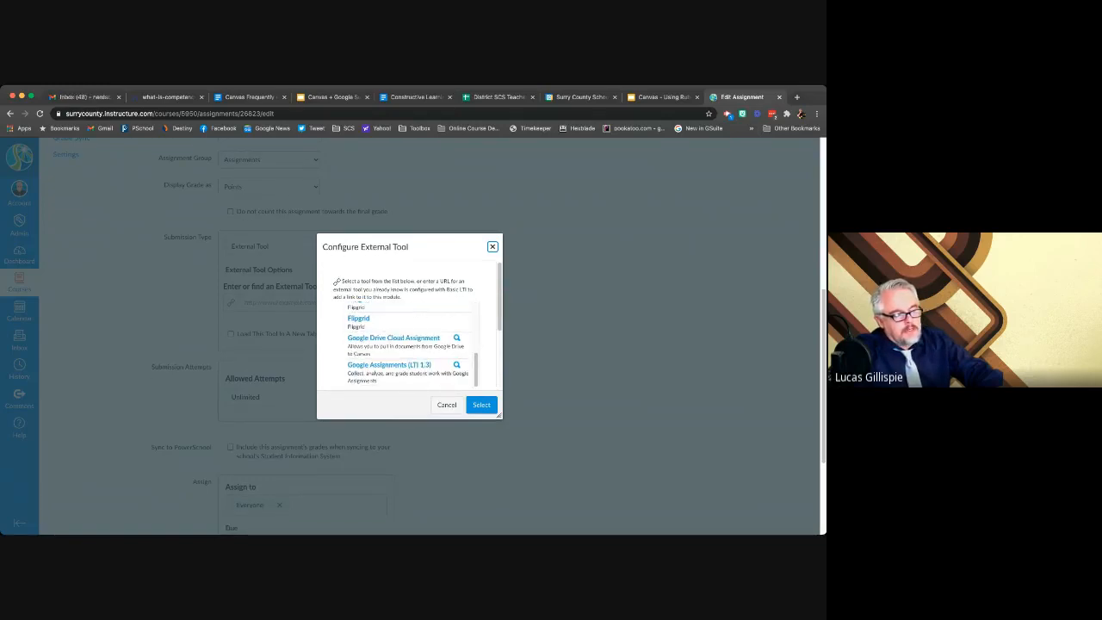
pyautogui.scroll(2, 405, 344)
pyautogui.scroll(-1, 405, 345)
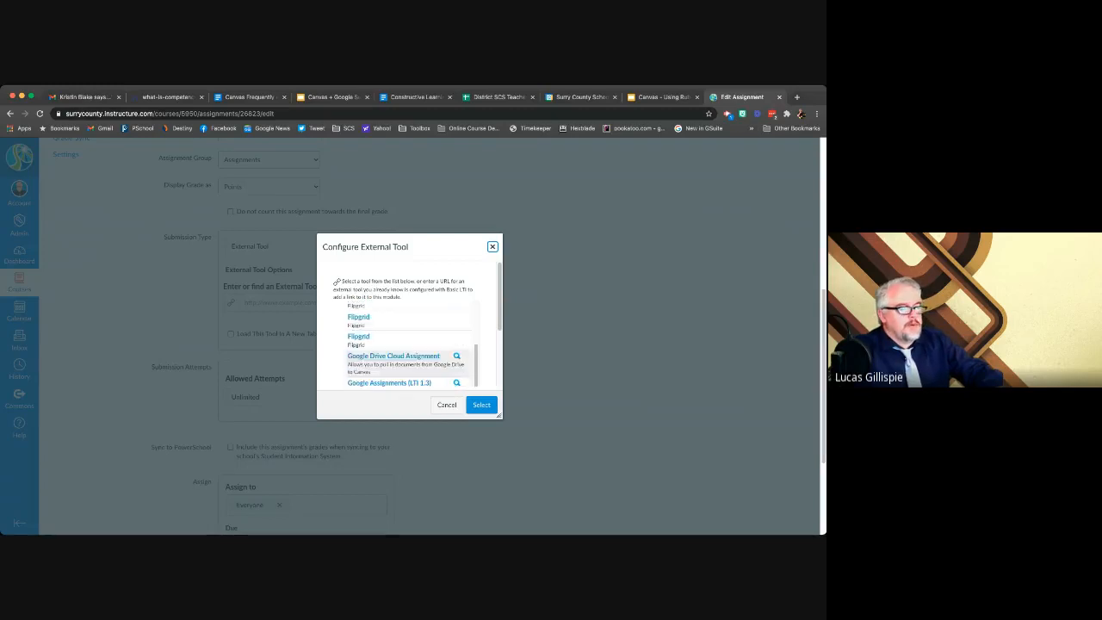
pyautogui.scroll(-3, 404, 344)
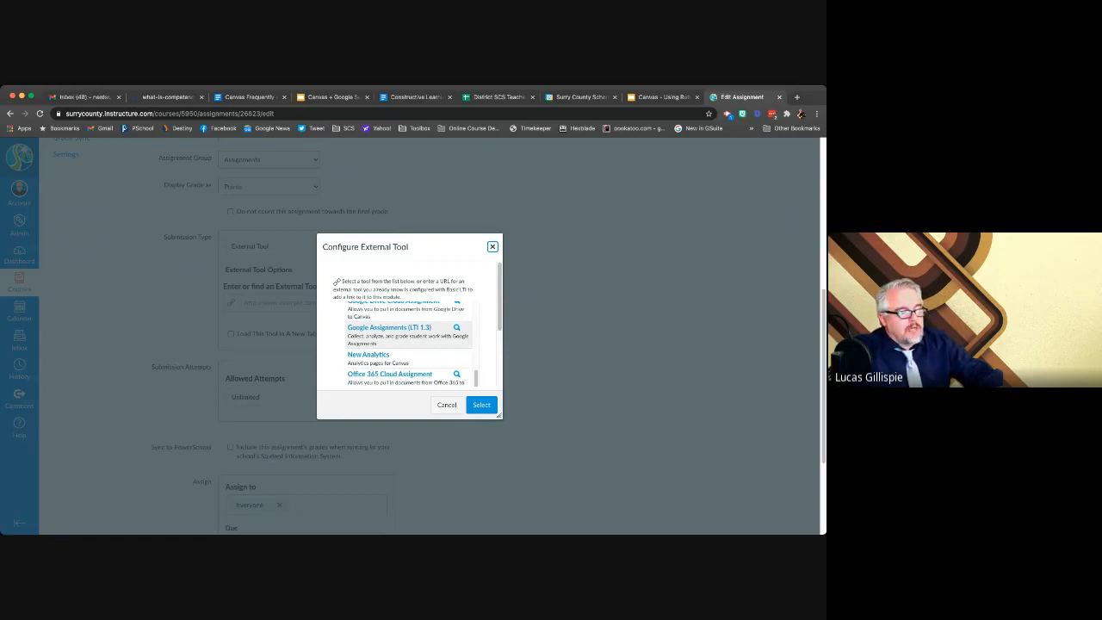
pyautogui.scroll(1, 405, 345)
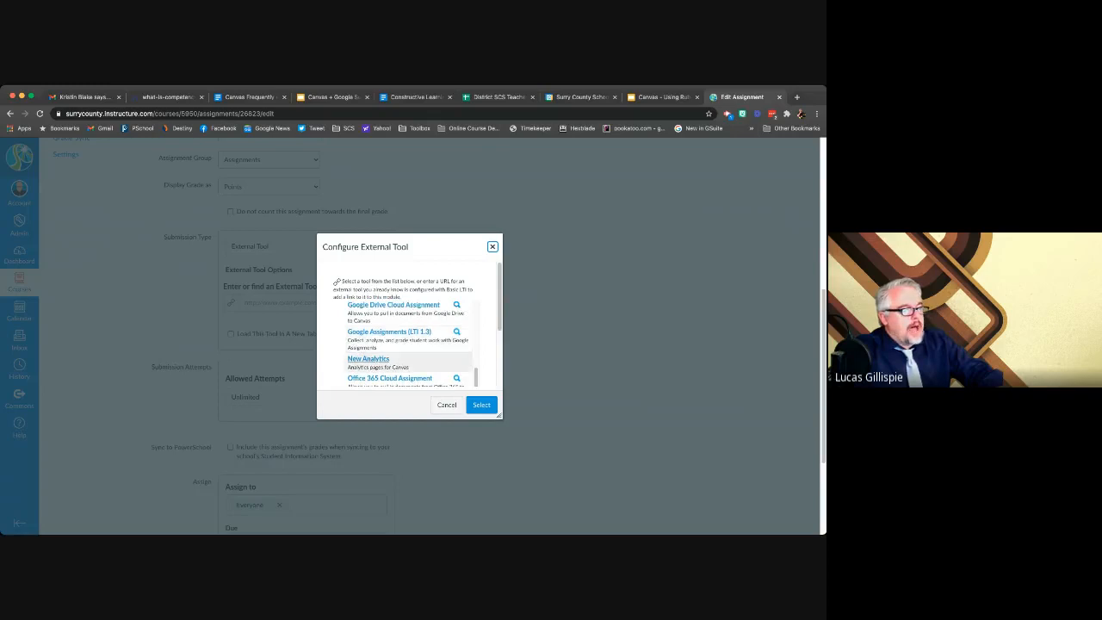
pyautogui.click(390, 331)
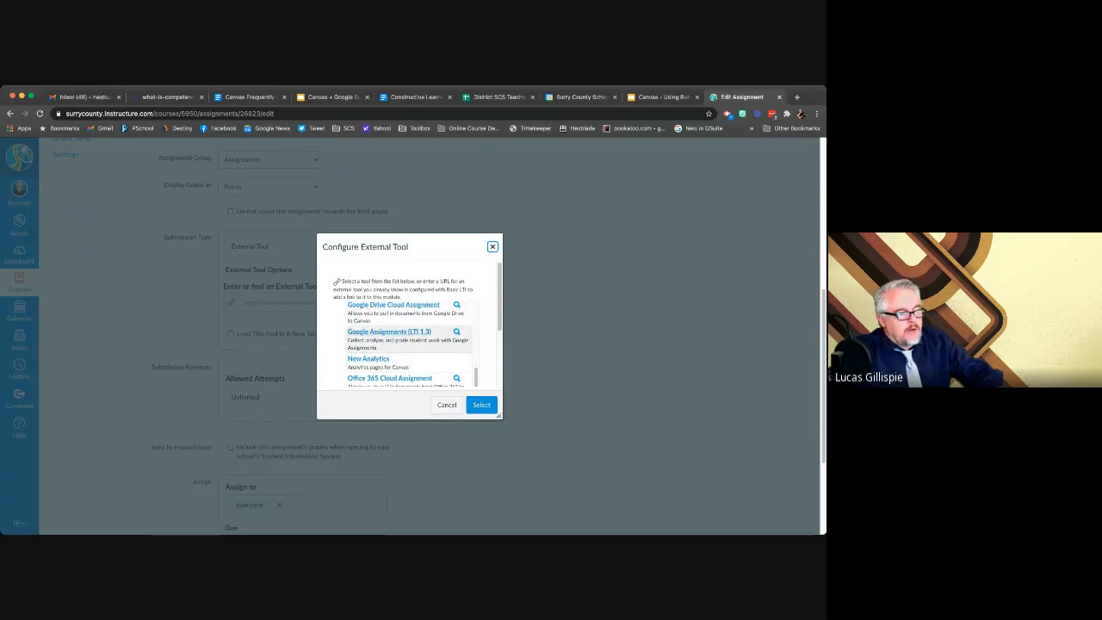
pyautogui.click(481, 405)
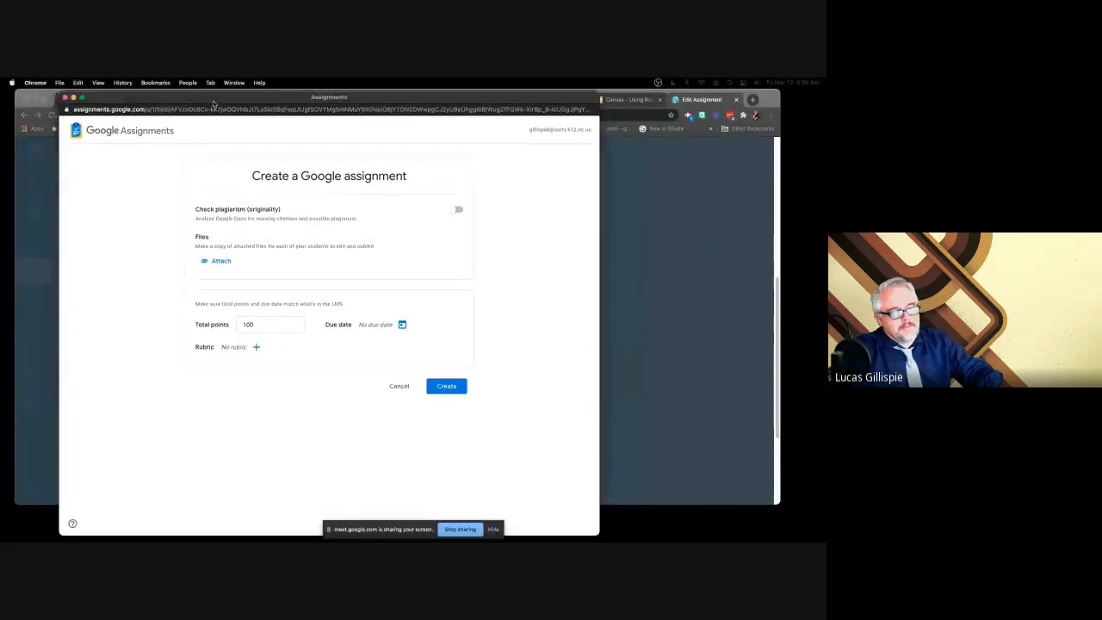
# Attach the "[Template] Birds of NC Project" slides from Google Drive to the Google assignment
pyautogui.moveTo(209, 96); pyautogui.dragTo(231, 98)
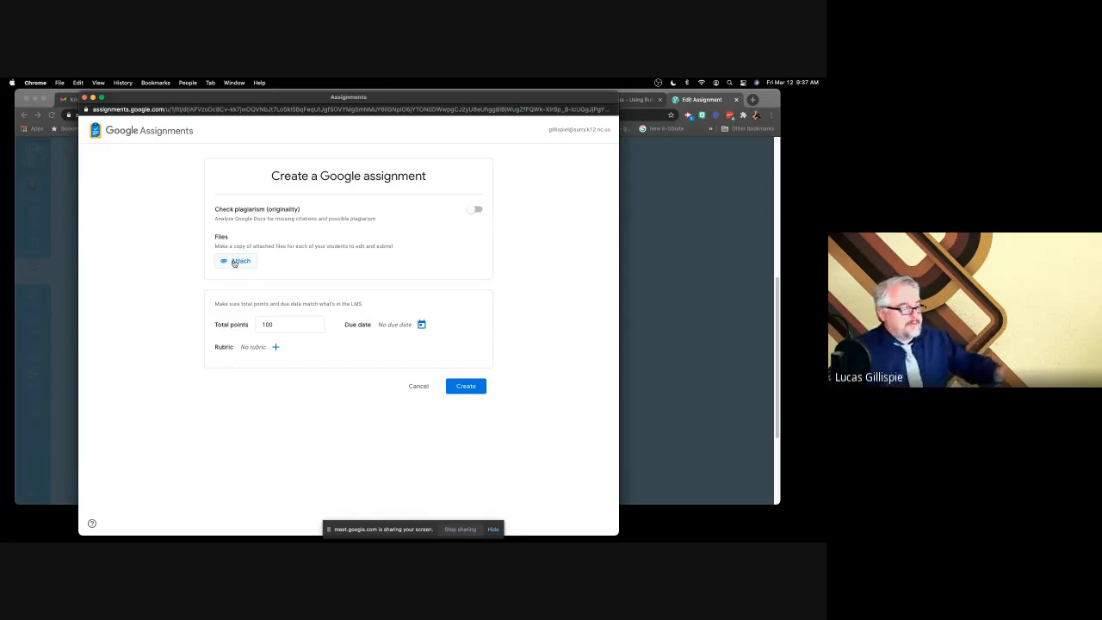
pyautogui.click(233, 263)
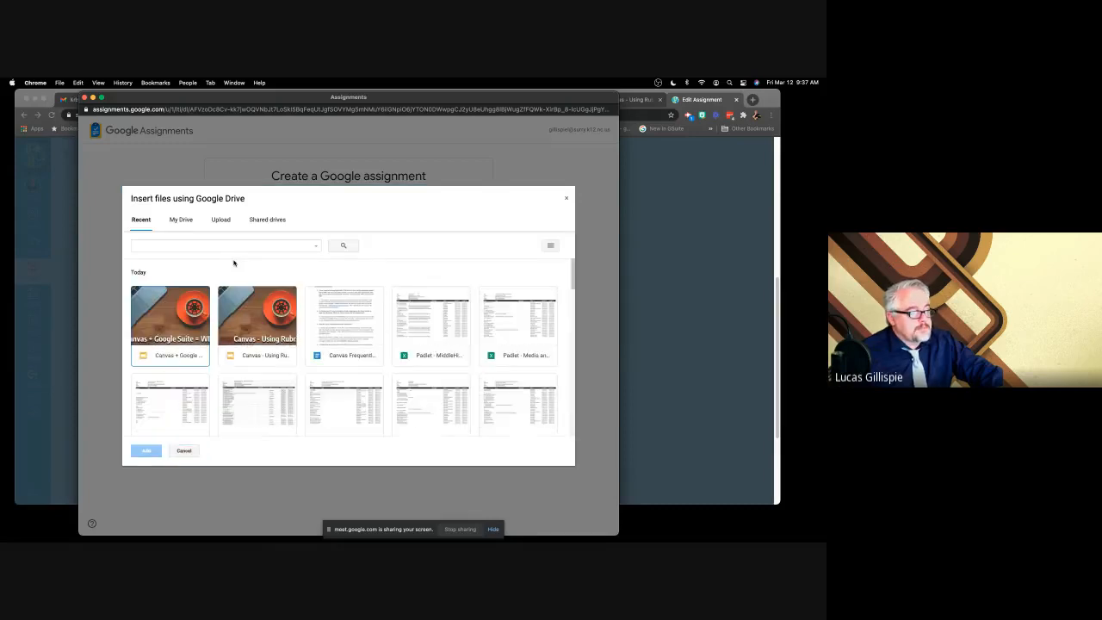
pyautogui.scroll(-10, 293, 327)
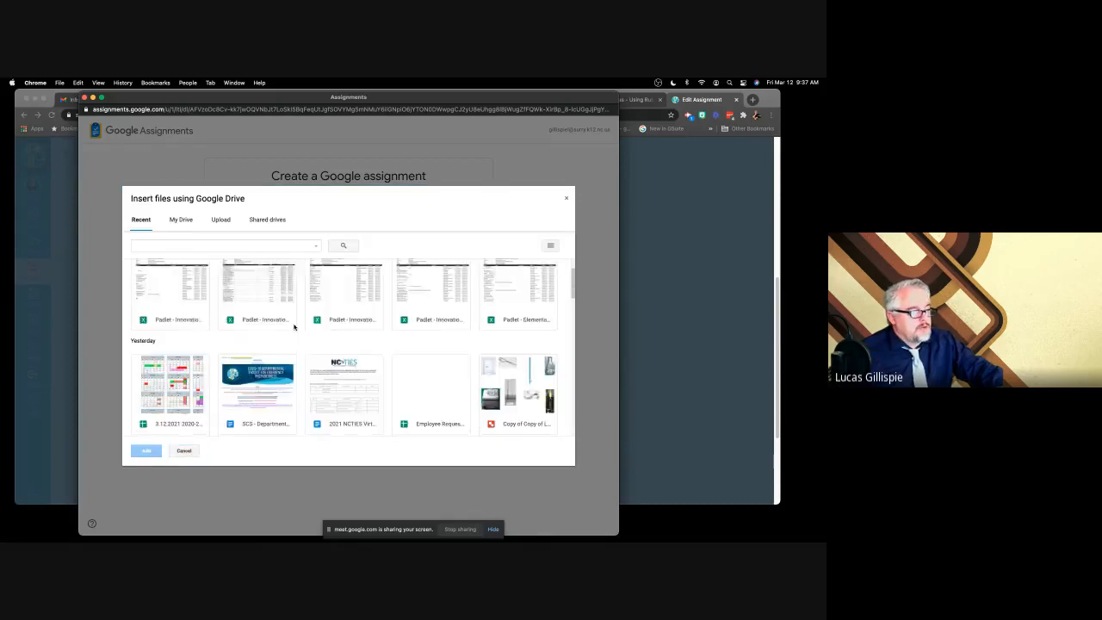
pyautogui.scroll(-5, 294, 327)
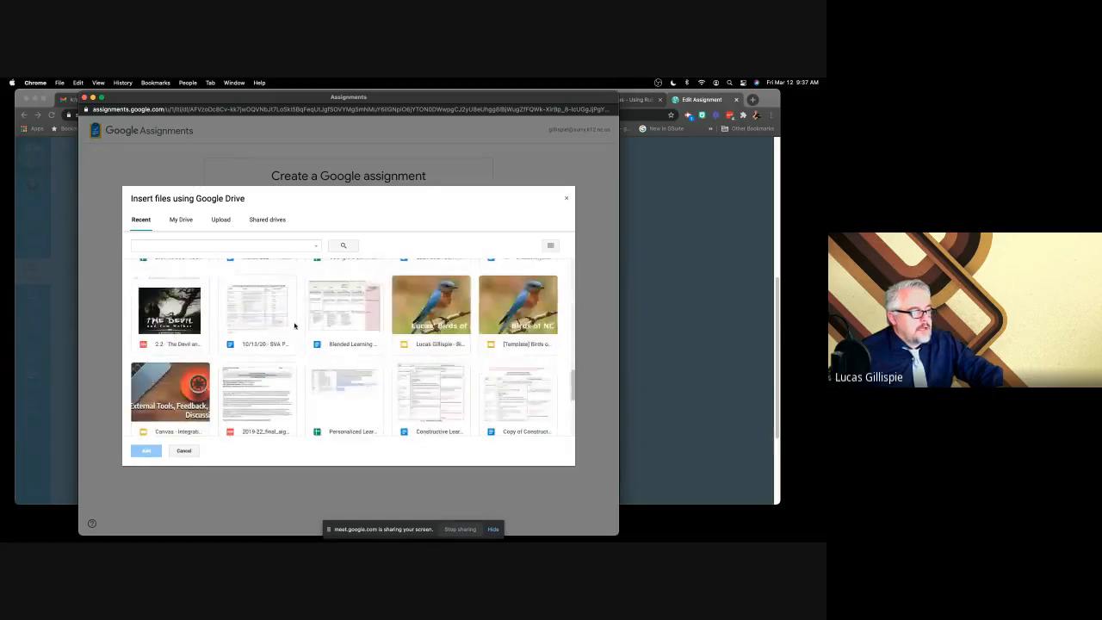
pyautogui.click(521, 304)
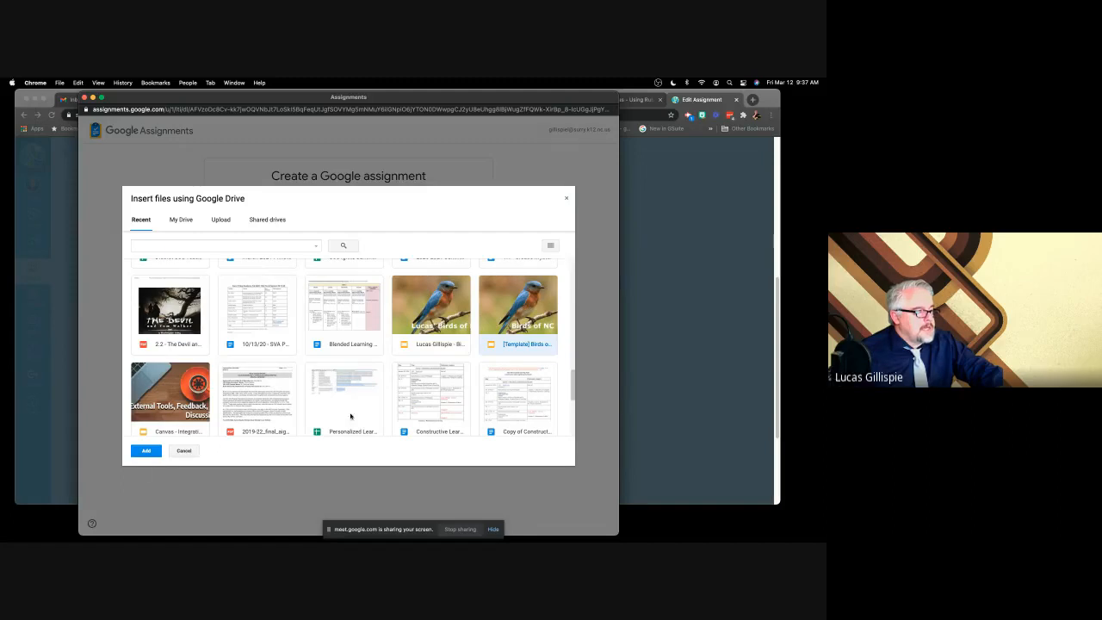
pyautogui.click(150, 451)
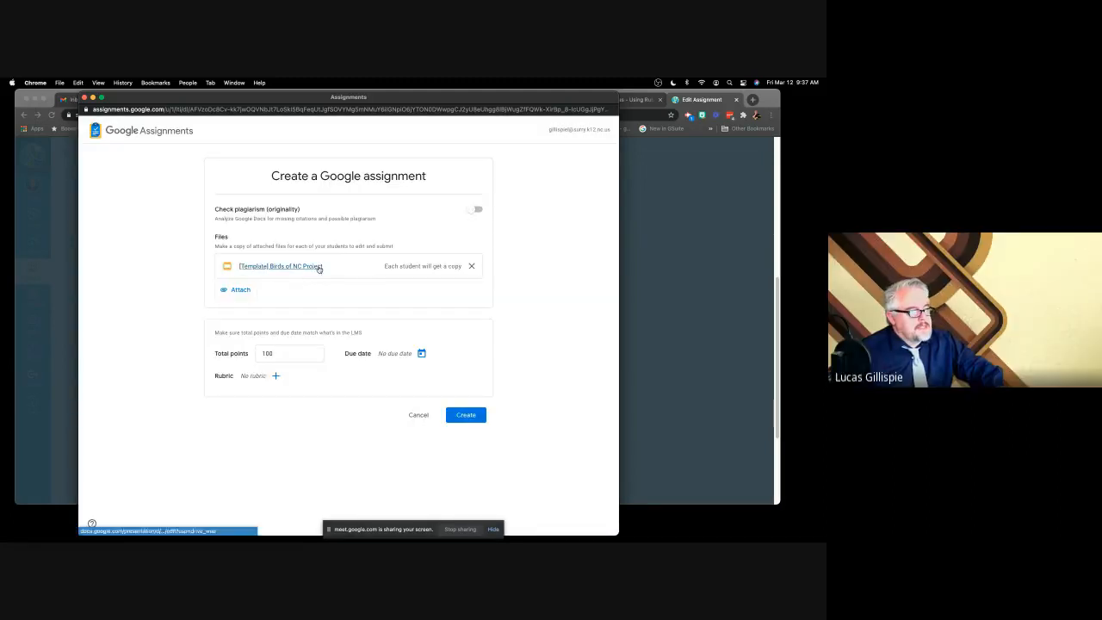
# Create the Google assignment and confirm it as the external tool for the Canvas assignment
pyautogui.click(474, 411)
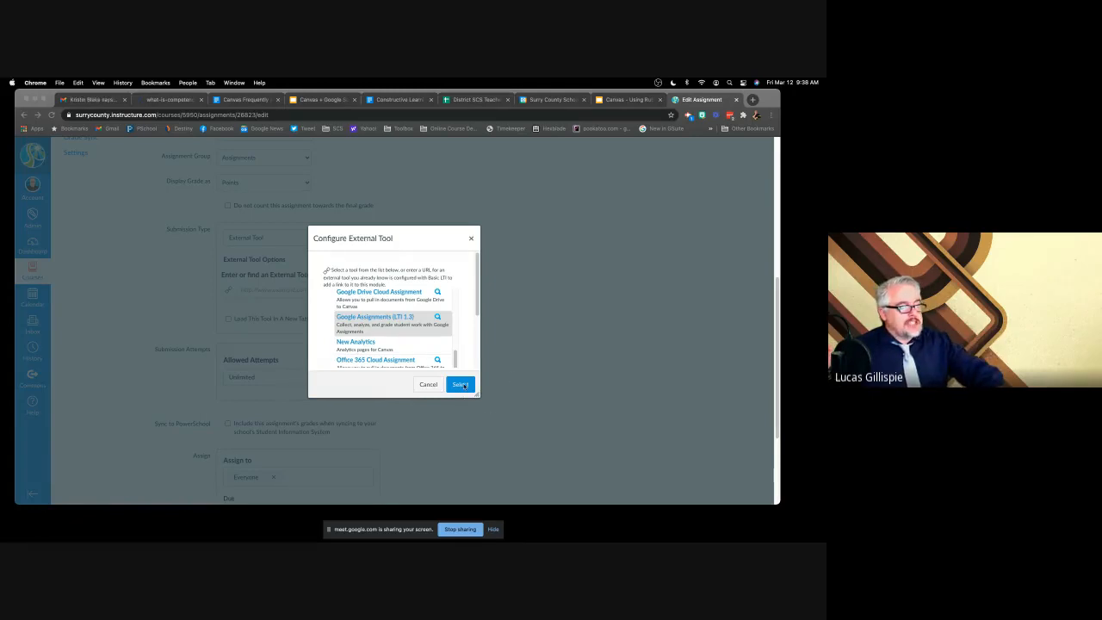
pyautogui.click(463, 385)
pyautogui.click(463, 385)
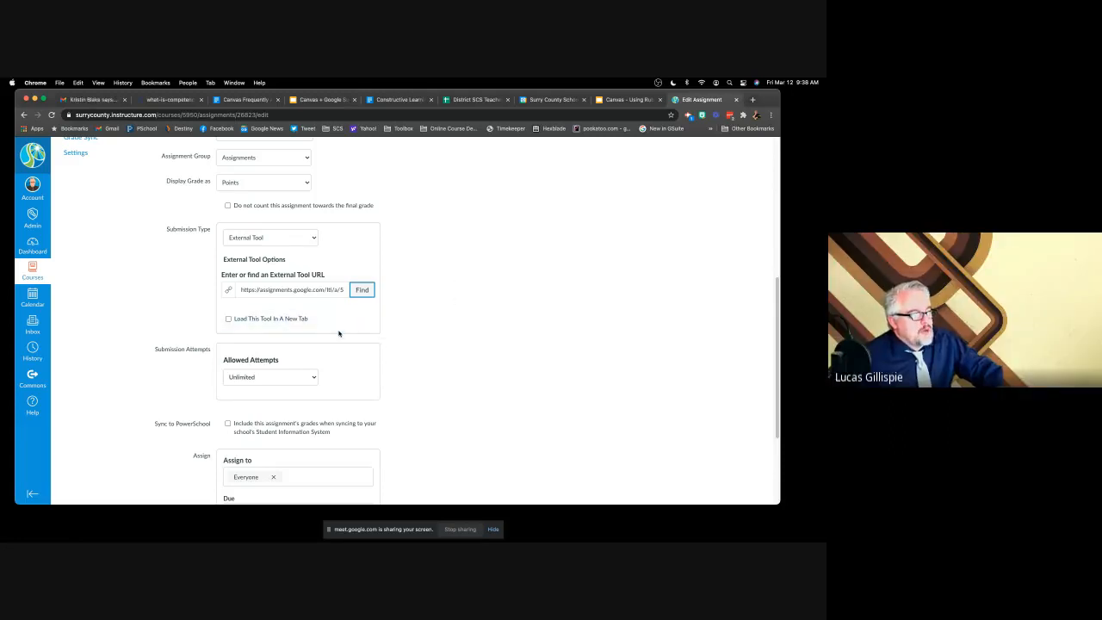
# Set the assignment's due date to Mar 26 at 11:59pm, keeping it assigned to Everyone
pyautogui.scroll(-1, 337, 331)
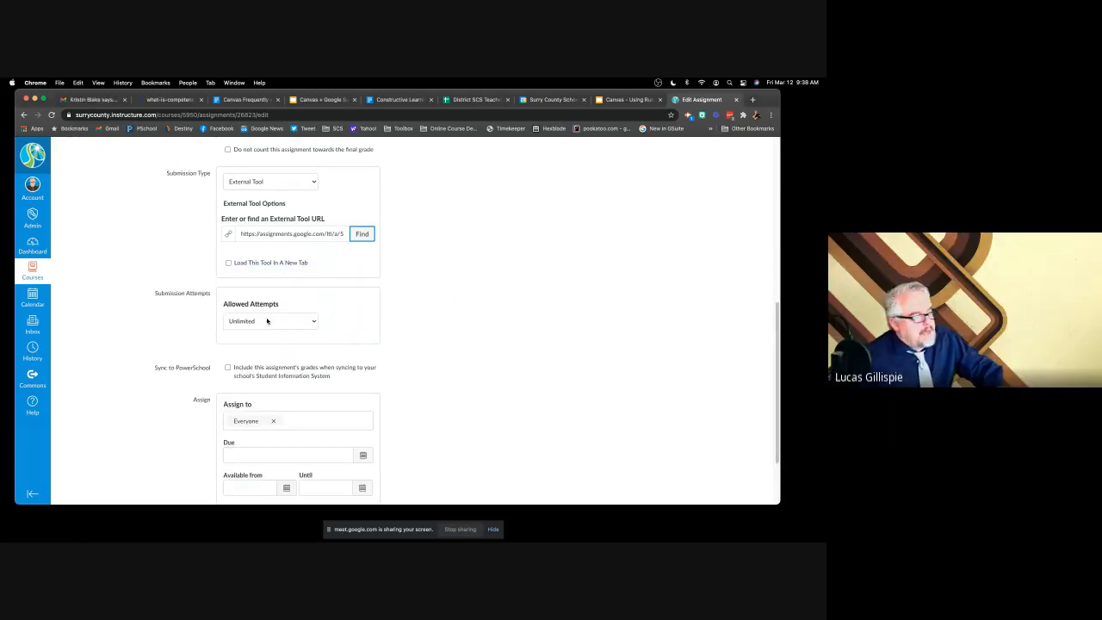
pyautogui.scroll(-1, 267, 321)
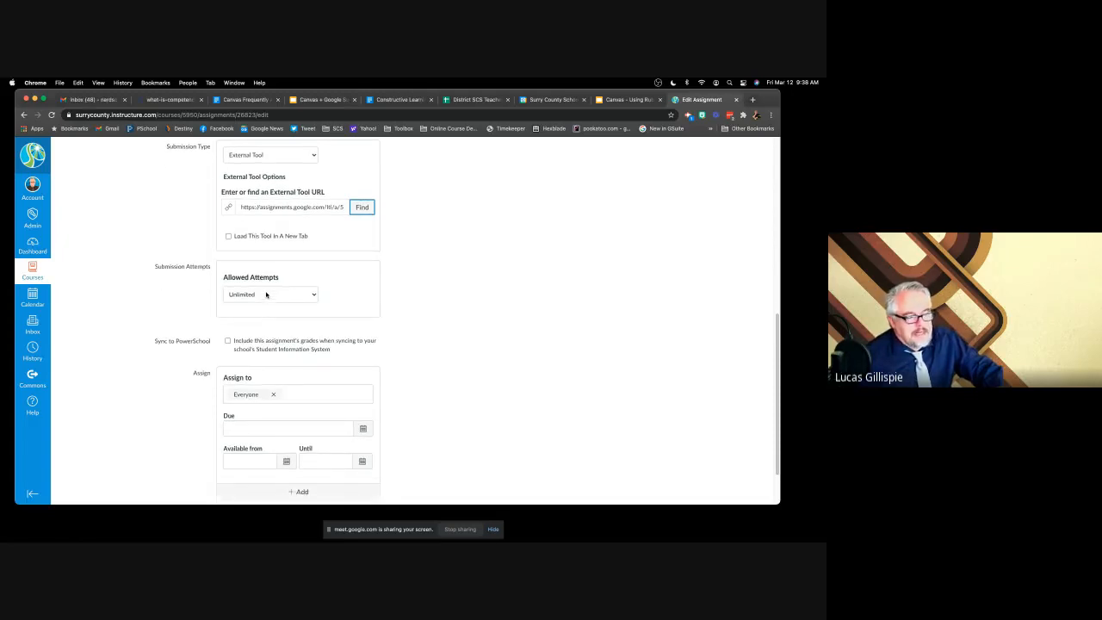
pyautogui.scroll(-2, 266, 295)
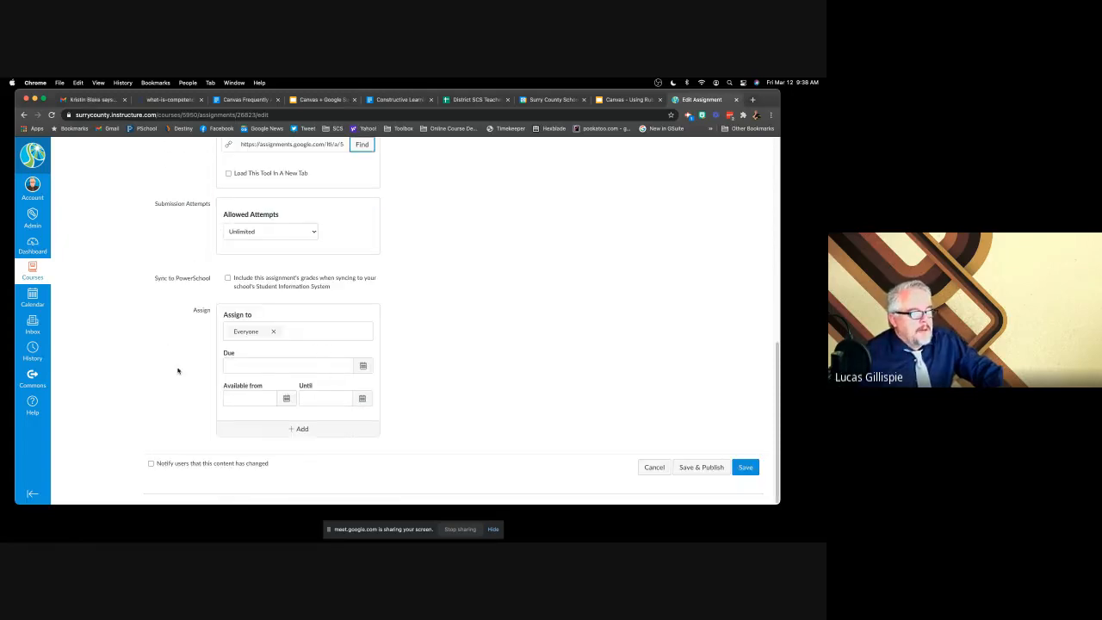
pyautogui.click(363, 365)
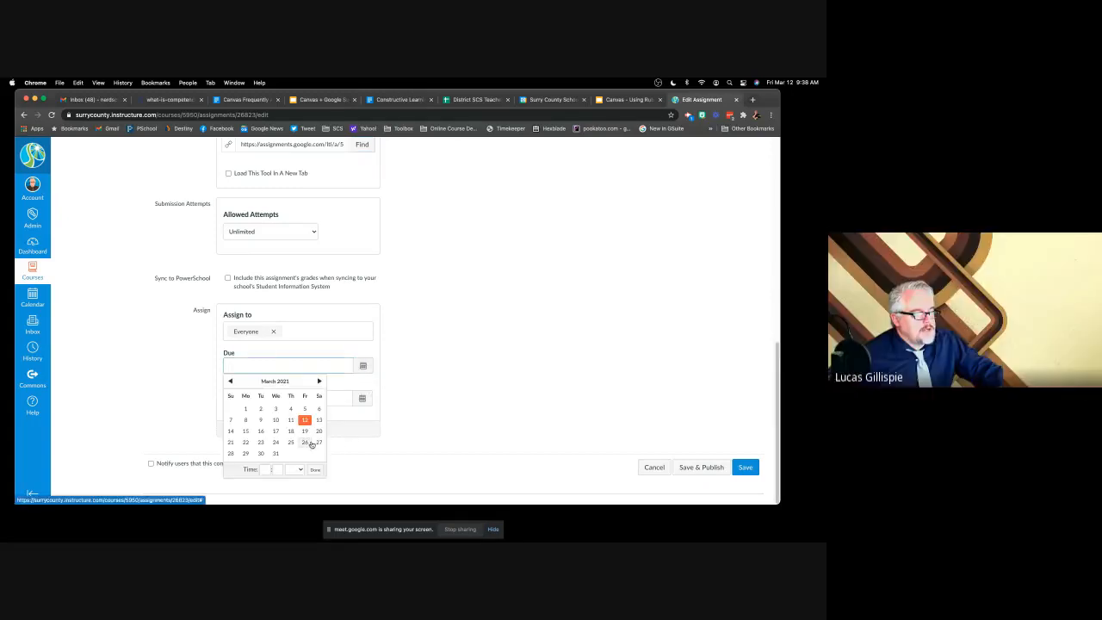
pyautogui.click(310, 443)
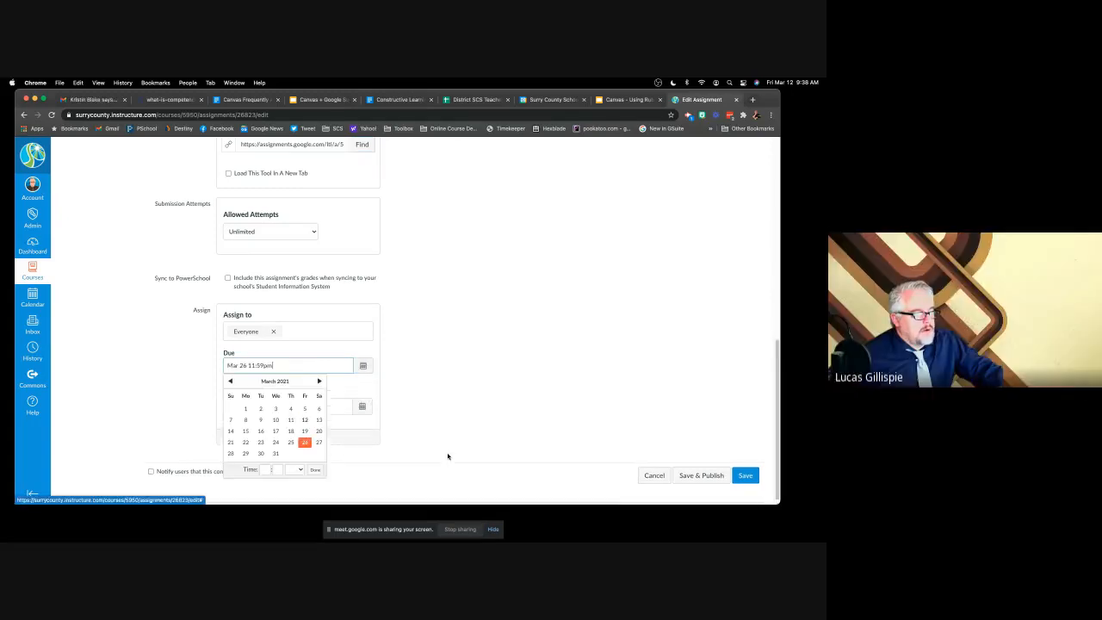
pyautogui.click(479, 402)
# Review the assignment's description, points, external tool submission settings and due date
pyautogui.scroll(3, 470, 405)
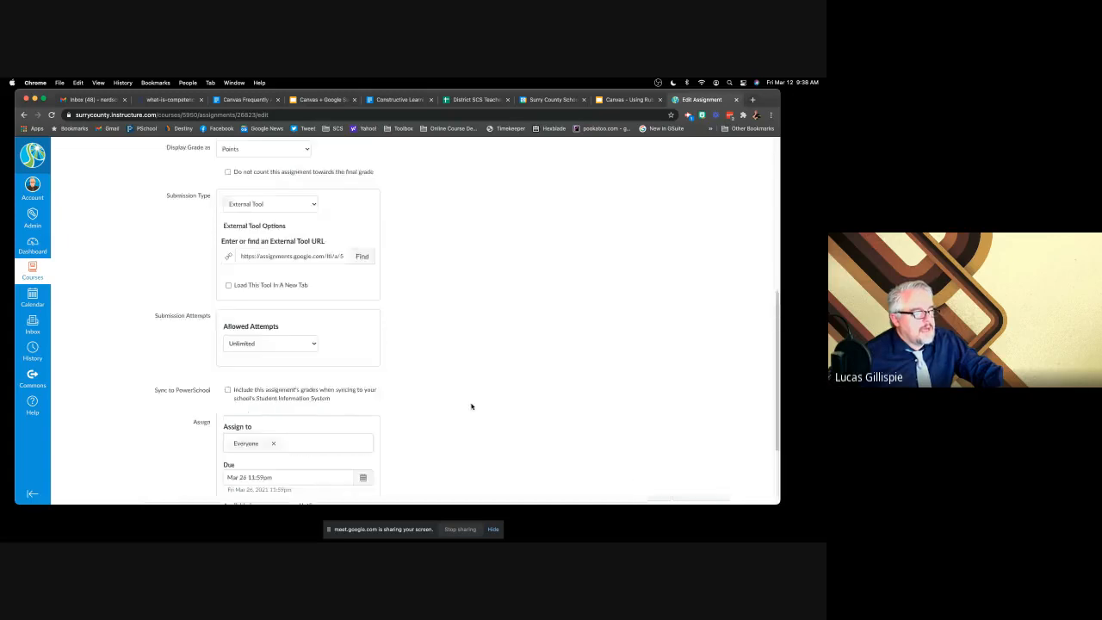
pyautogui.scroll(10, 472, 404)
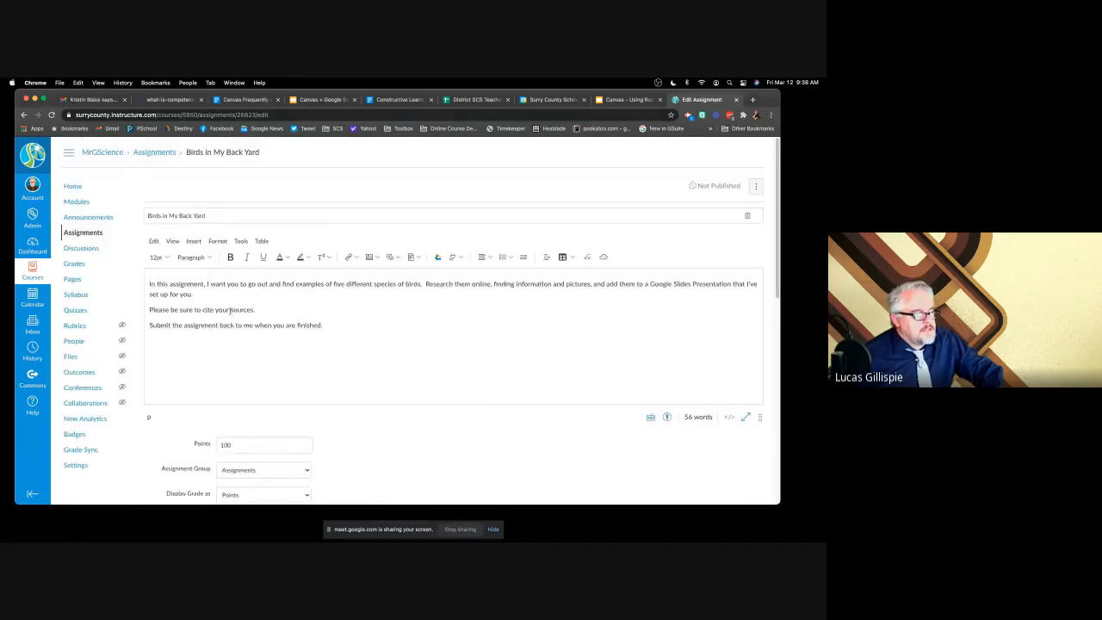
pyautogui.scroll(-4, 479, 342)
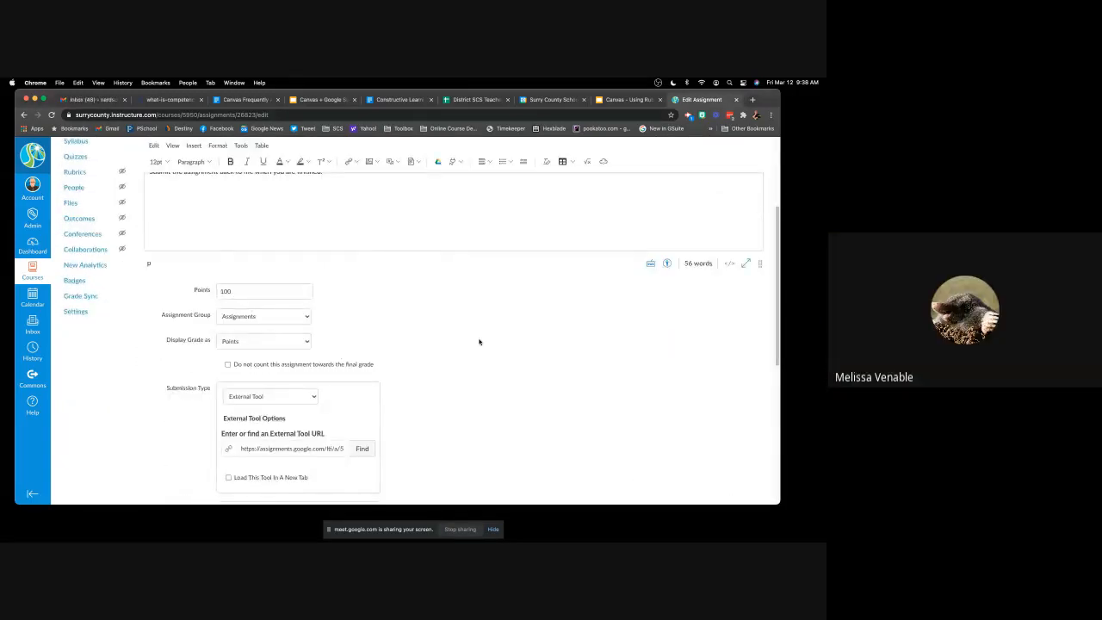
pyautogui.scroll(-2, 484, 340)
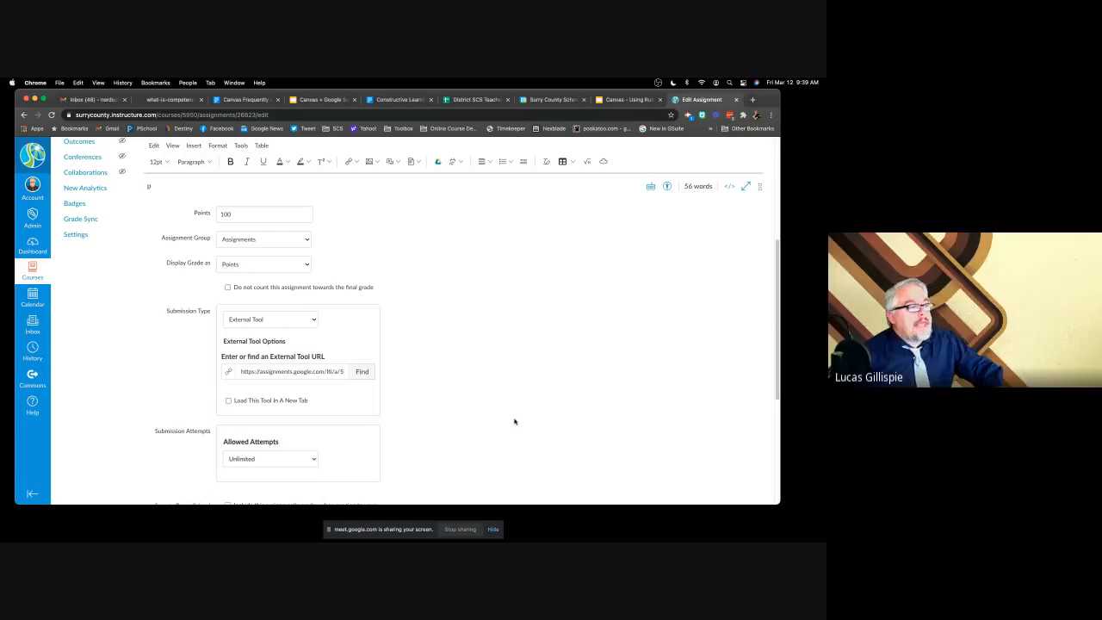
pyautogui.scroll(-3, 512, 379)
pyautogui.scroll(-2, 513, 378)
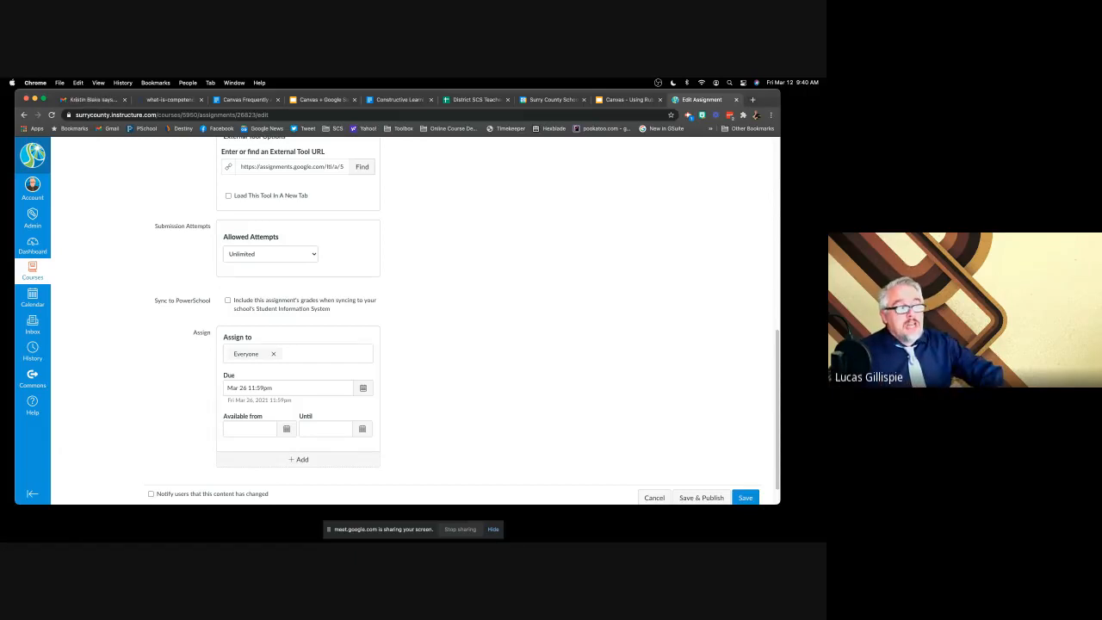
pyautogui.scroll(5, 422, 257)
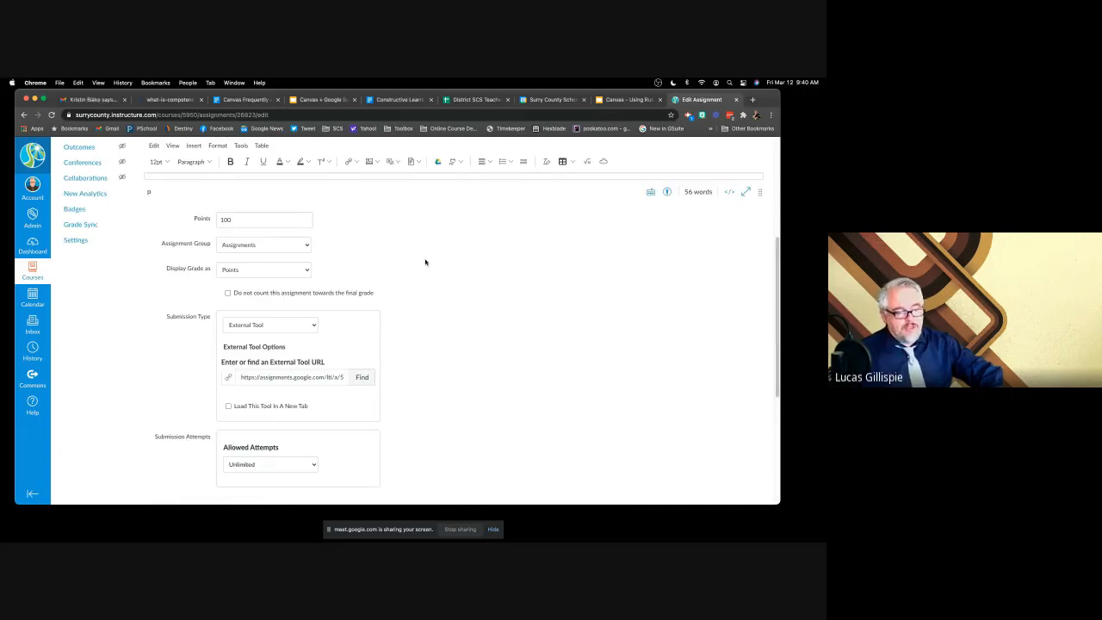
pyautogui.scroll(-5, 425, 261)
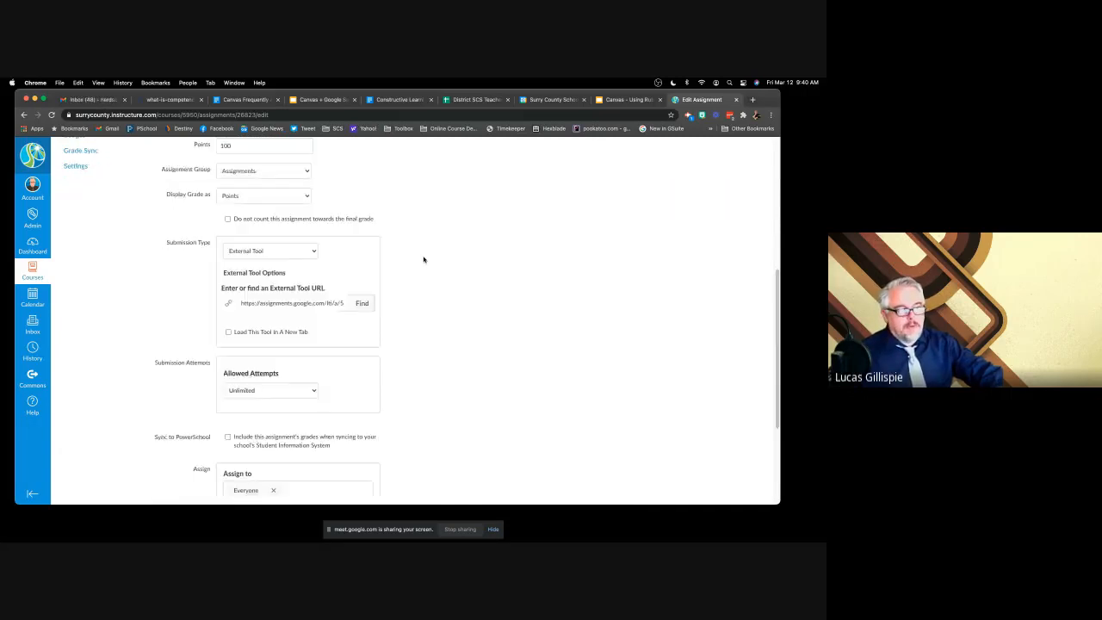
pyautogui.scroll(10, 424, 258)
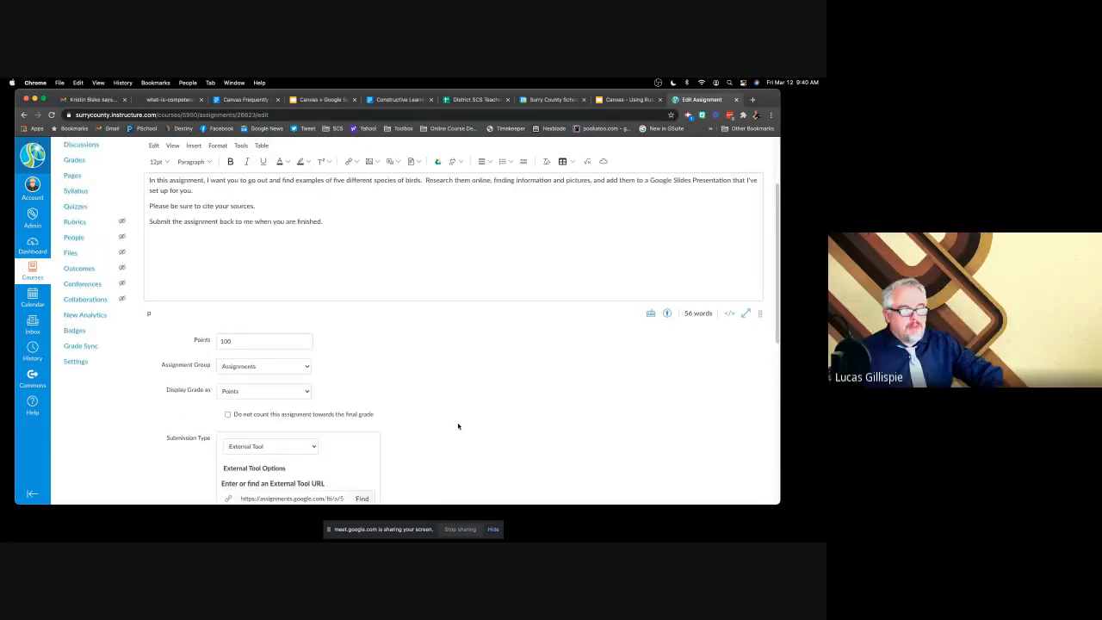
pyautogui.scroll(1, 455, 415)
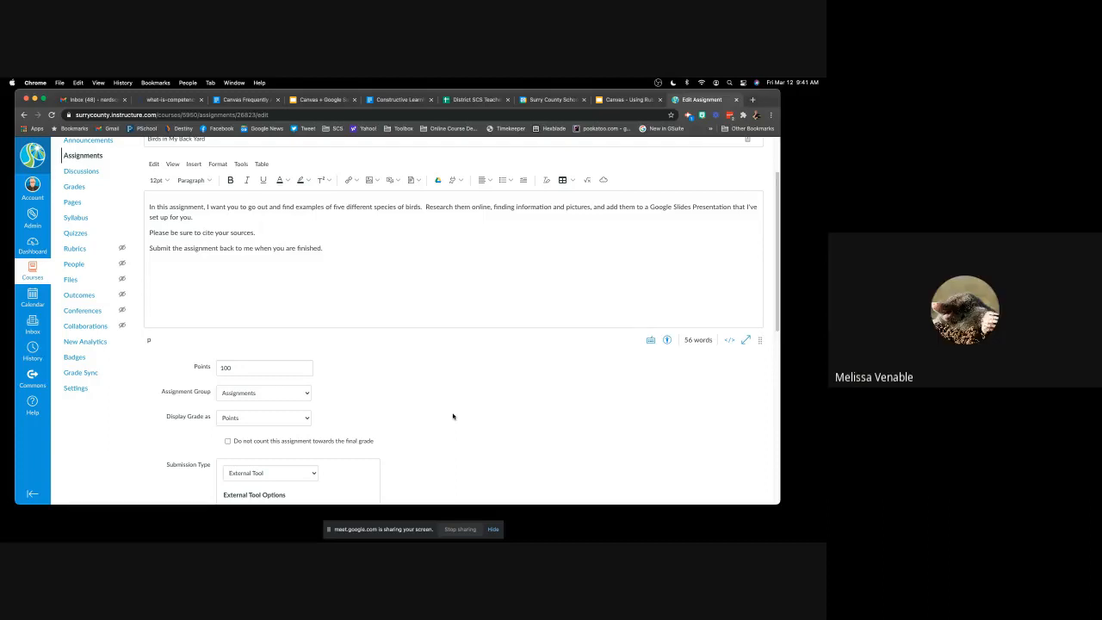
# Save and publish the Birds in My Back Yard assignment and look over its embedded Google Assignments section
pyautogui.scroll(-5, 445, 391)
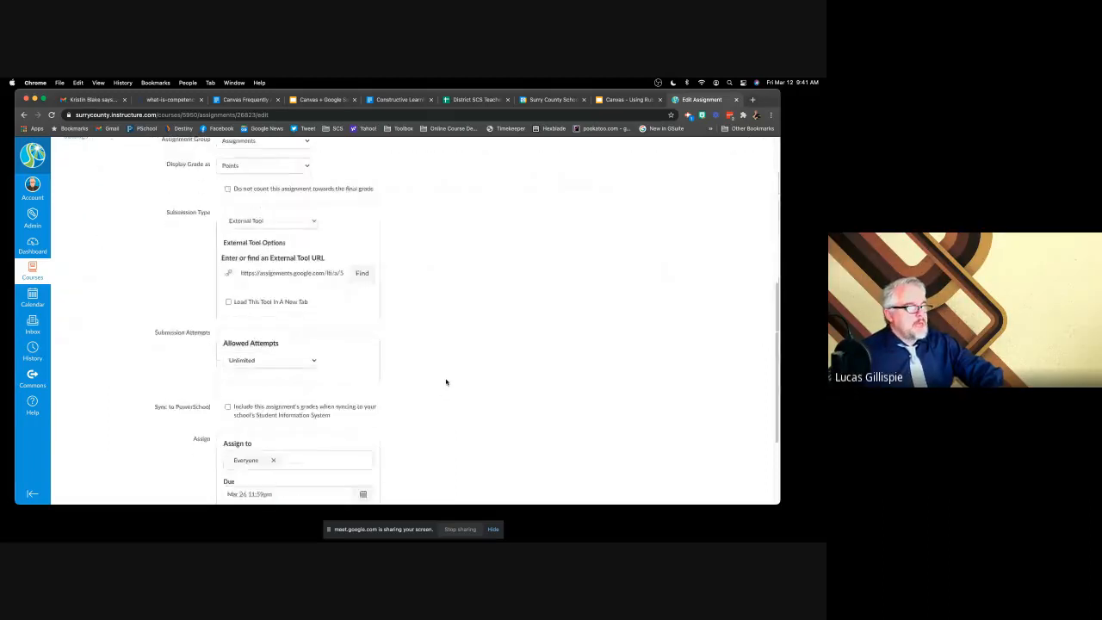
pyautogui.scroll(-3, 446, 383)
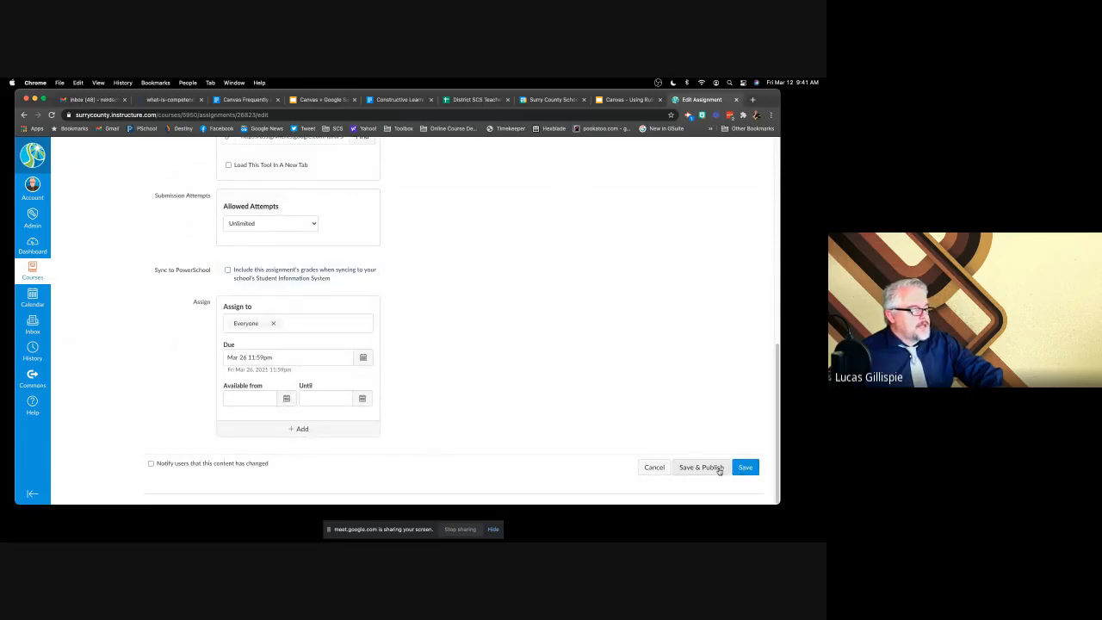
pyautogui.click(718, 470)
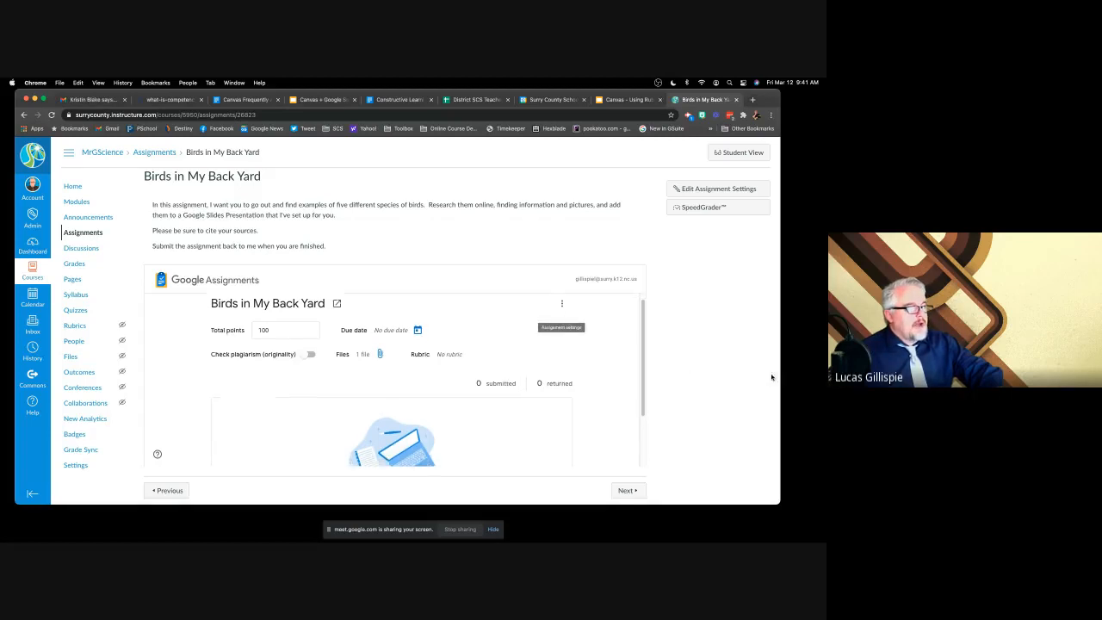
pyautogui.scroll(-2, 638, 397)
pyautogui.scroll(2, 638, 397)
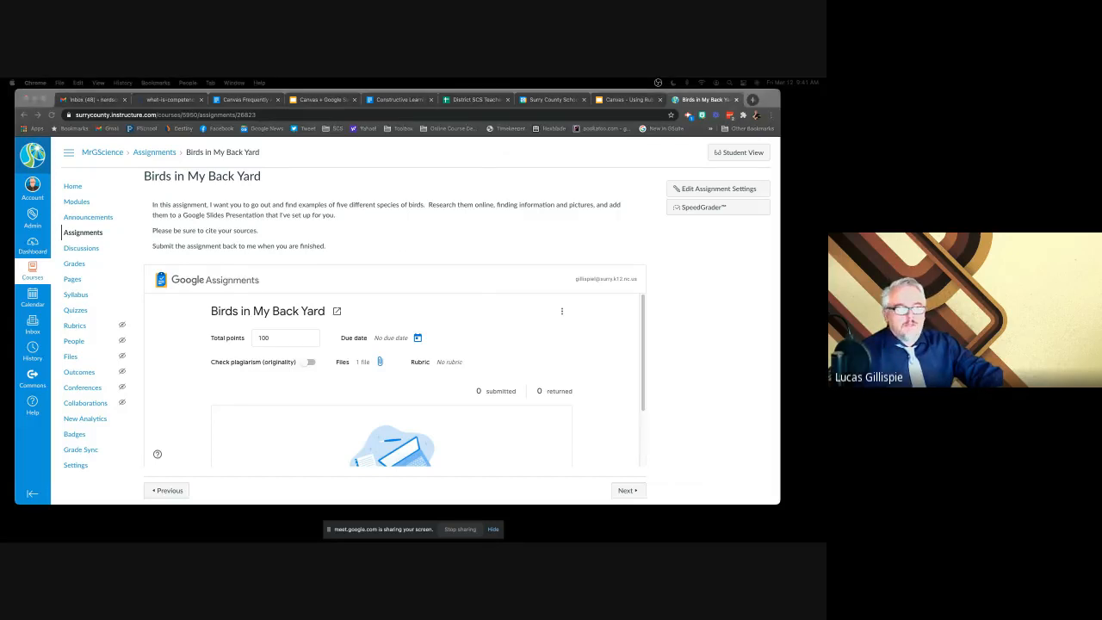
# In the student's incognito window, collapse the first two course modules and open Birds in My Back Yard under Back Yard Science
pyautogui.moveTo(0, 153); pyautogui.dragTo(263, 118)
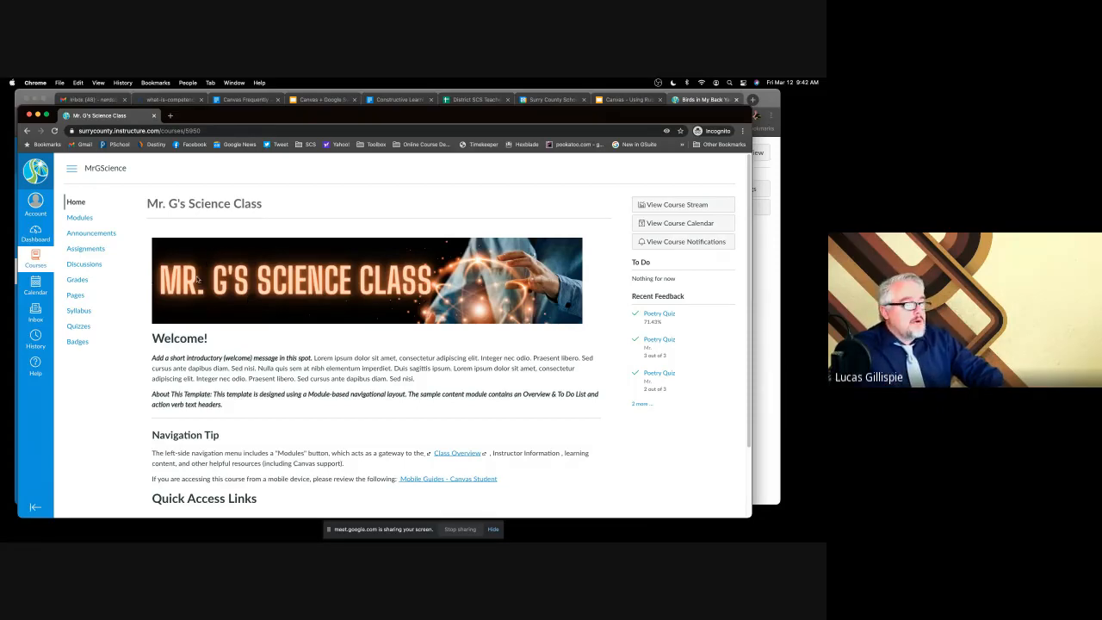
pyautogui.click(67, 219)
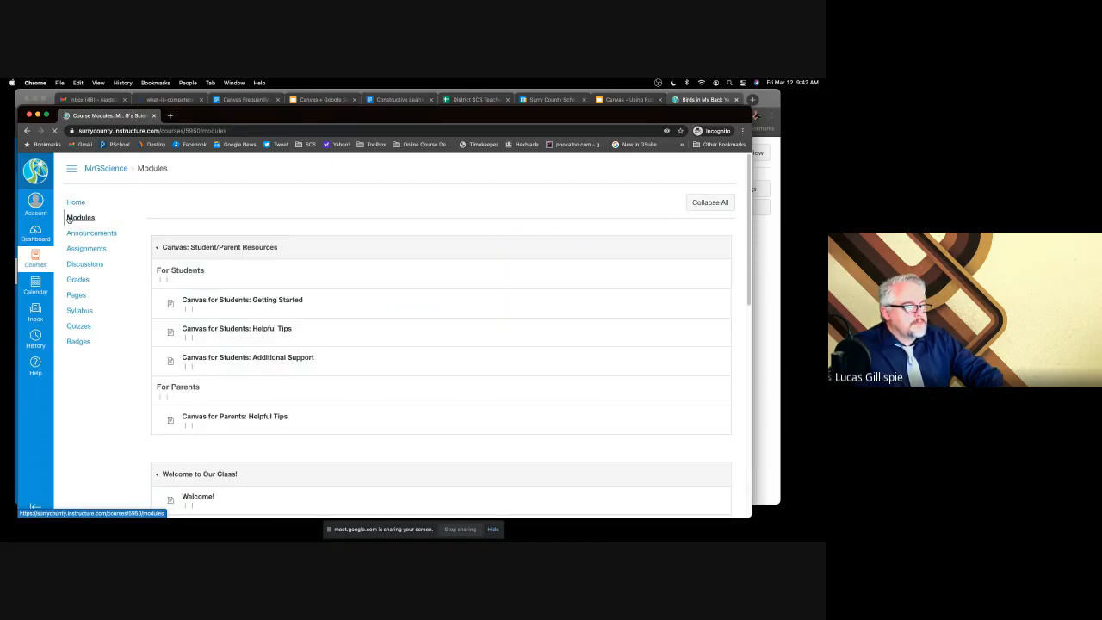
pyautogui.click(156, 248)
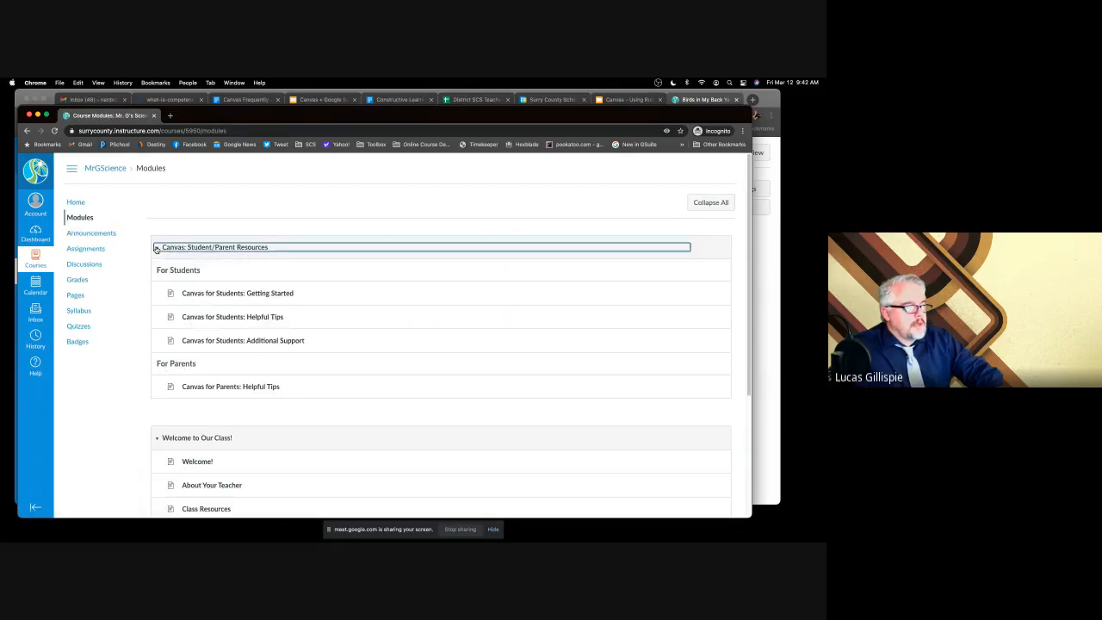
pyautogui.scroll(-1, 221, 285)
pyautogui.click(156, 270)
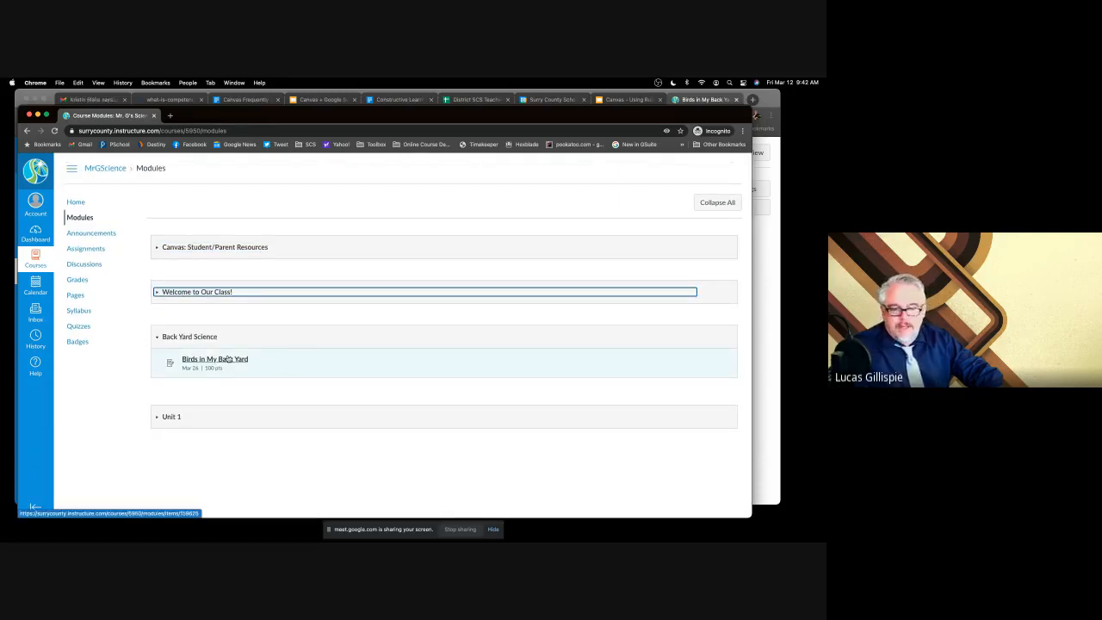
pyautogui.click(228, 358)
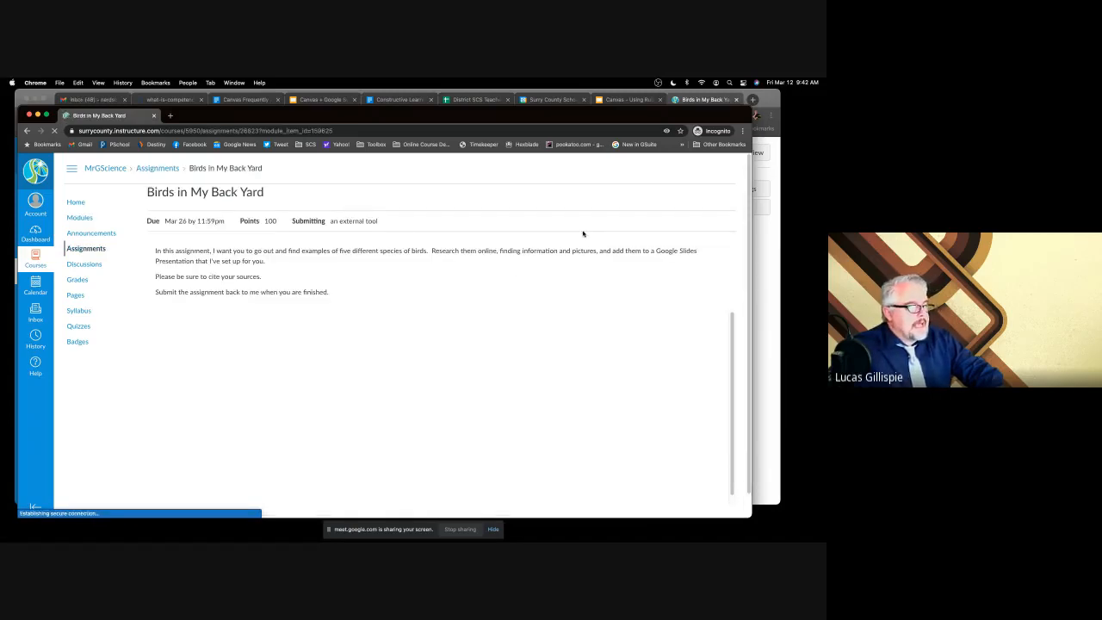
# Open the student's Google Assignments submission page and the attached "[Template] Birds of NC Project" slides
pyautogui.scroll(-1, 568, 244)
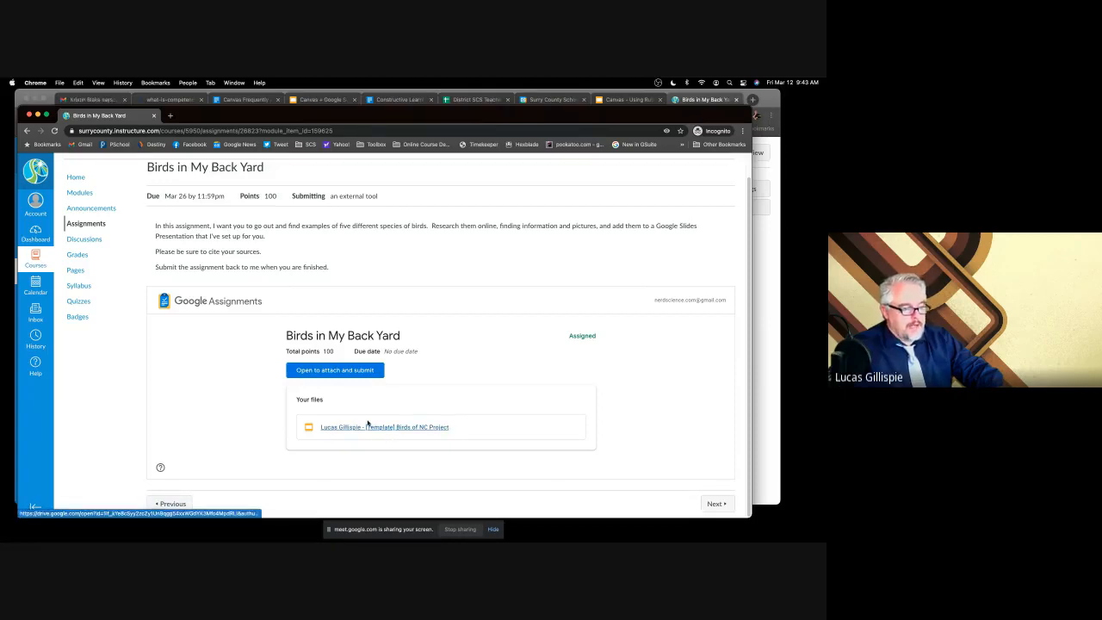
pyautogui.click(331, 370)
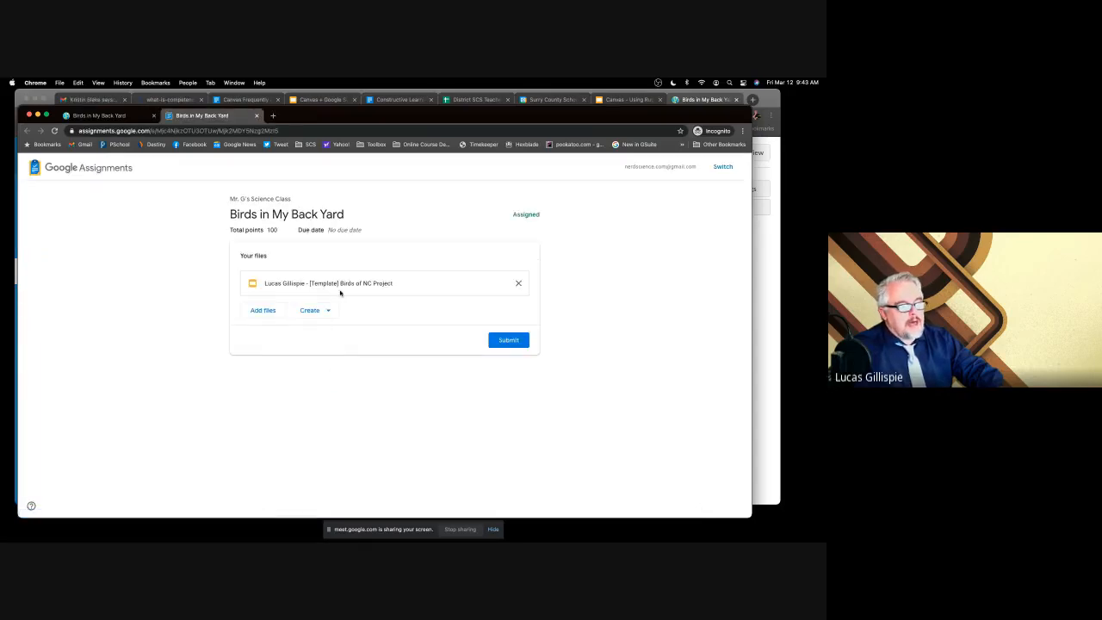
pyautogui.click(290, 284)
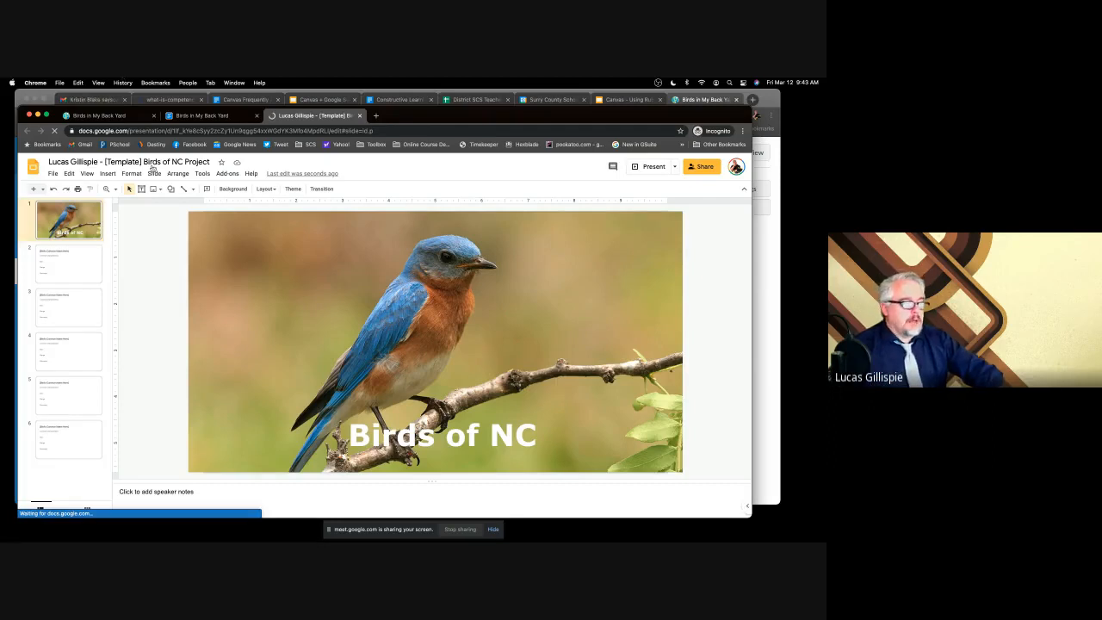
# Remove "[Template]" from the presentation's title, keeping "Birds of NC Project", and show the second slide
pyautogui.click(119, 161)
pyautogui.moveTo(142, 161); pyautogui.dragTo(104, 161)
pyautogui.press('BackSpace')
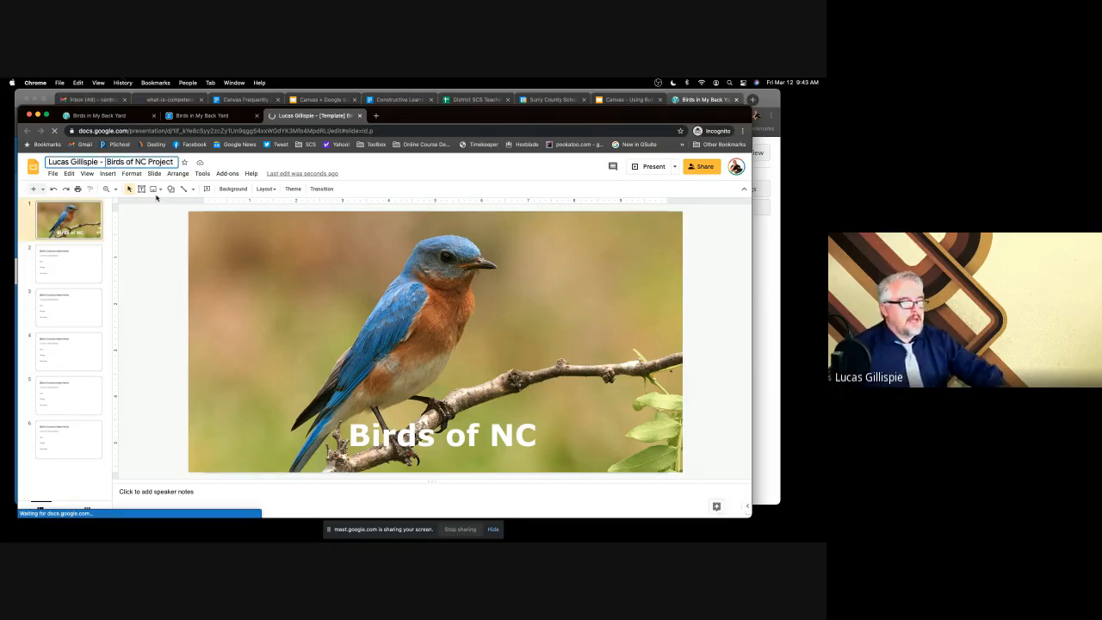
pyautogui.press('BackSpace')
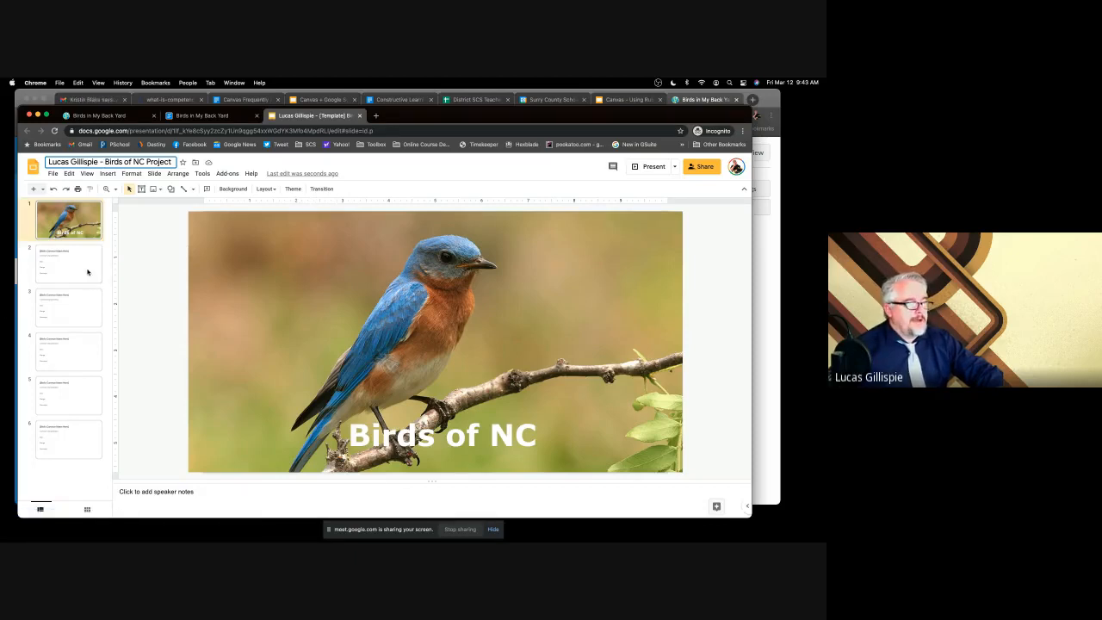
pyautogui.click(87, 272)
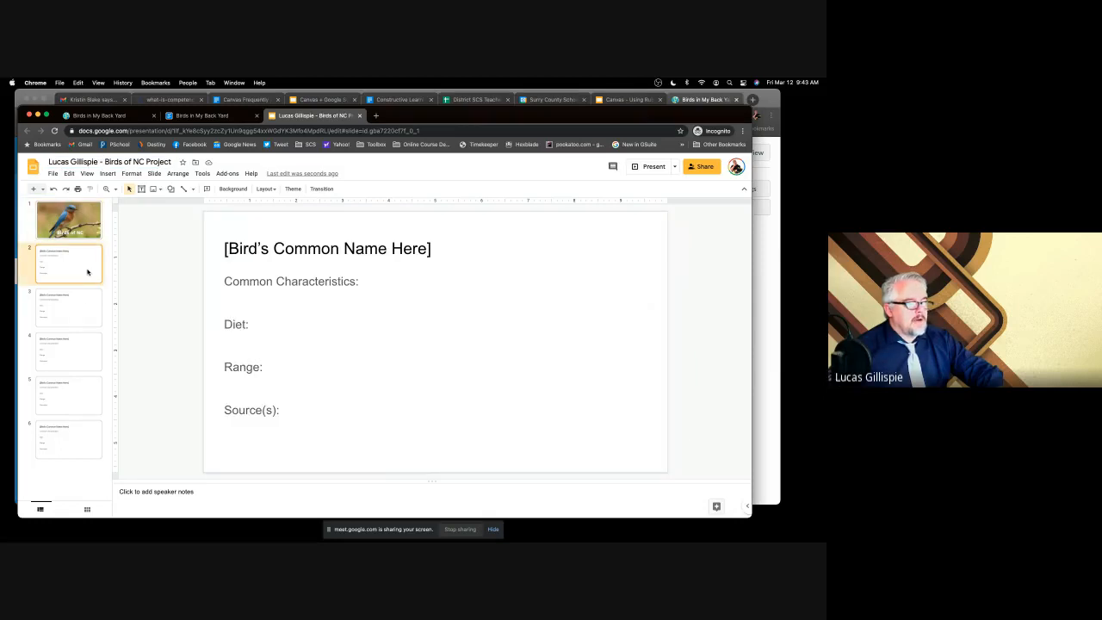
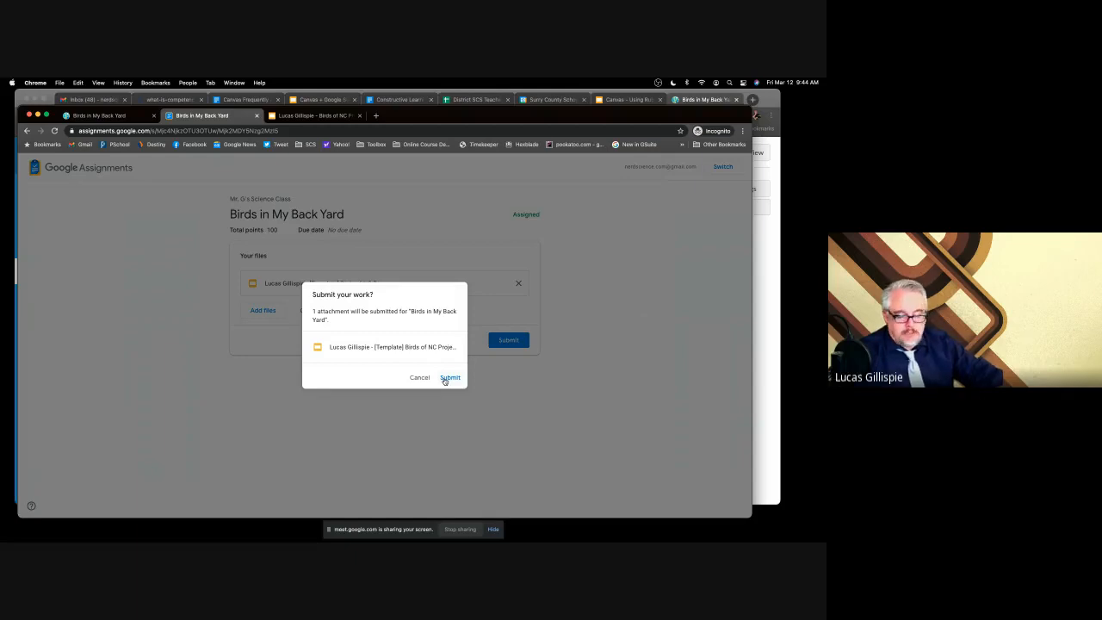
# Submit the student's Birds of NC Project slides and move the student's browser window out of view
pyautogui.click(450, 378)
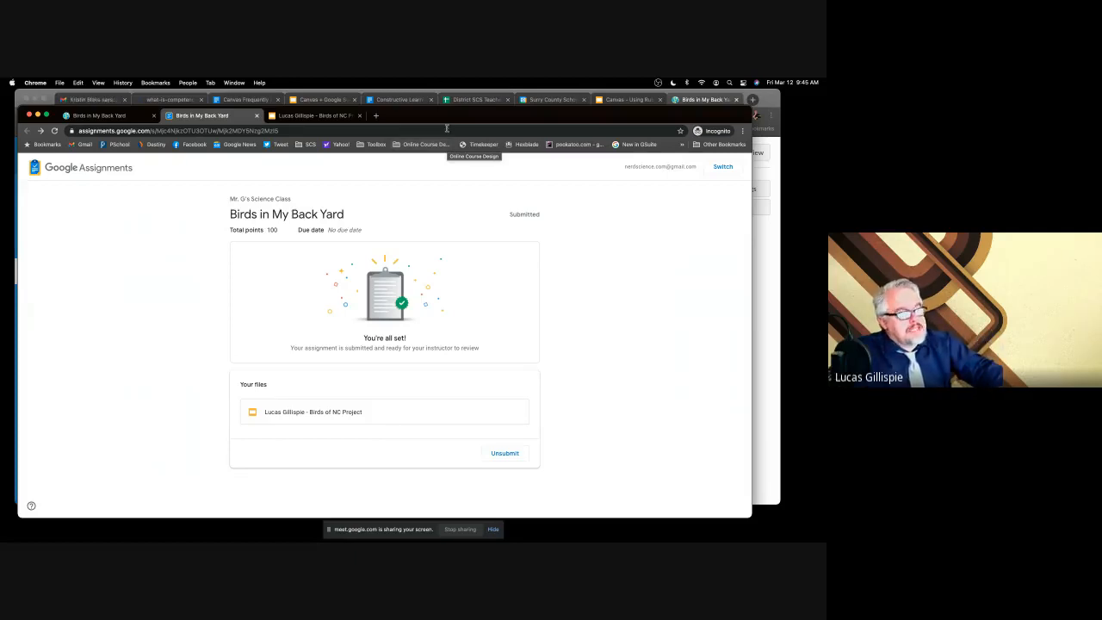
pyautogui.moveTo(444, 114); pyautogui.dragTo(2, 173)
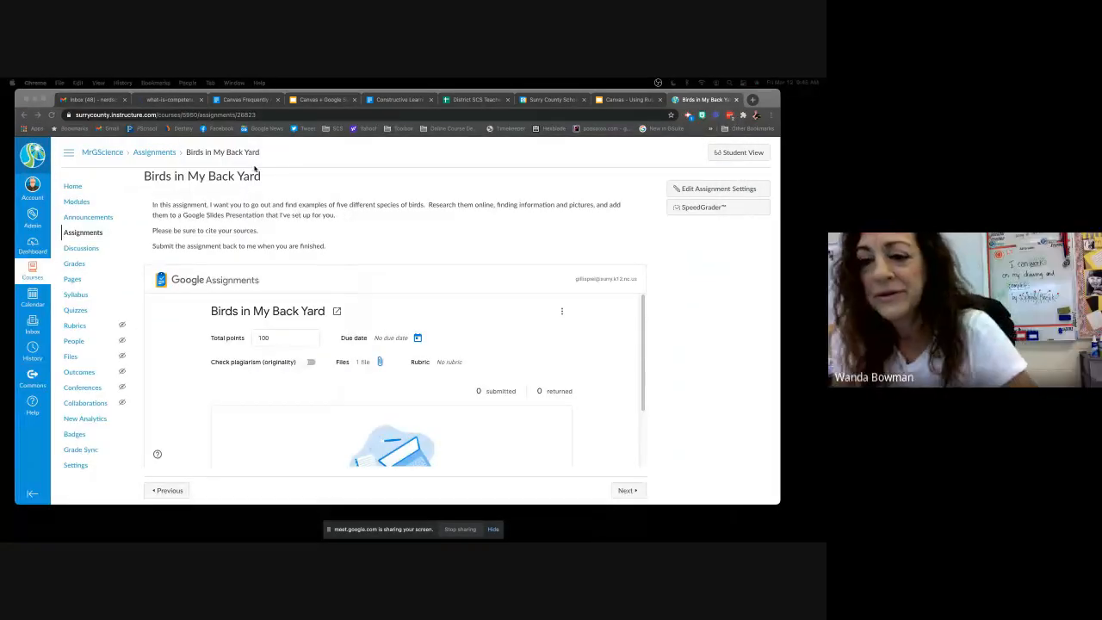
# Switch the Birds in My Back Yard assignment to Student View and examine its Google Assignments section
pyautogui.click(766, 142)
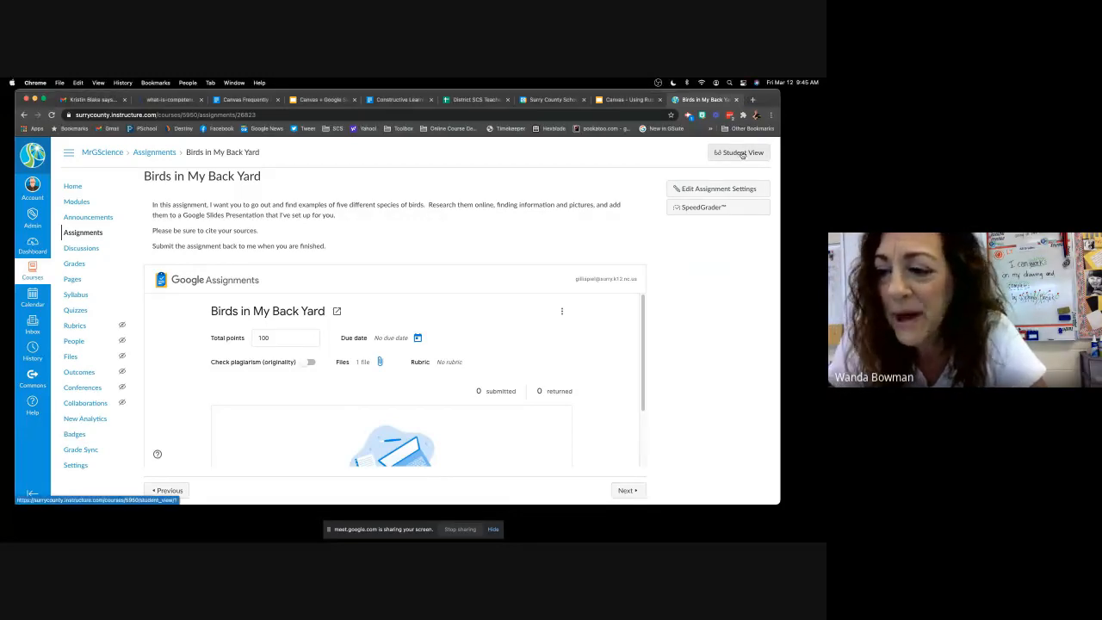
pyautogui.click(741, 153)
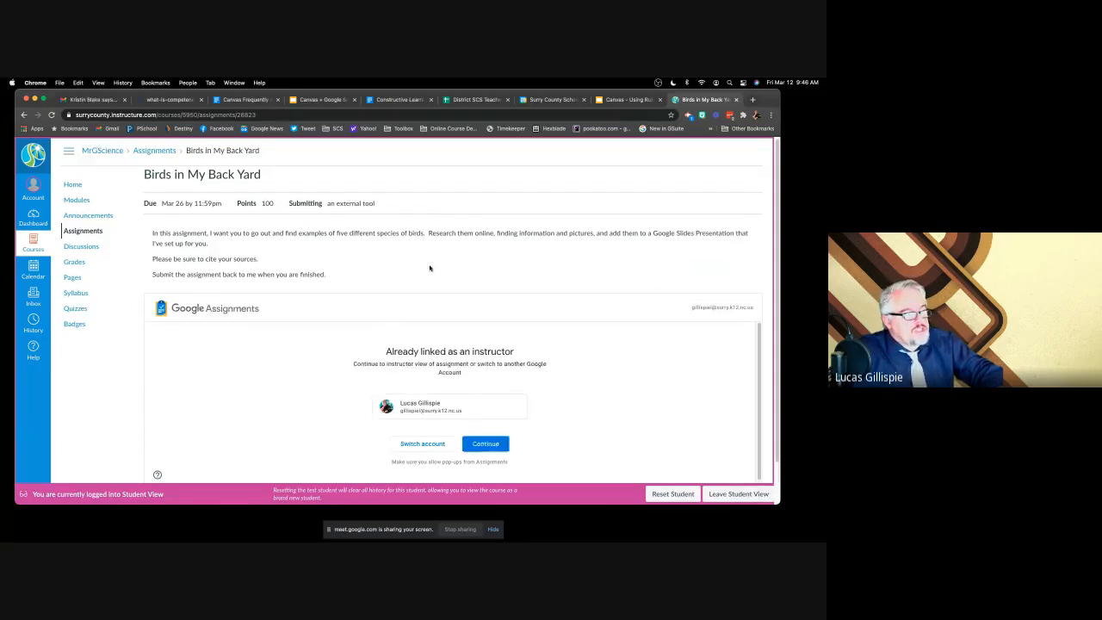
pyautogui.scroll(-2, 431, 266)
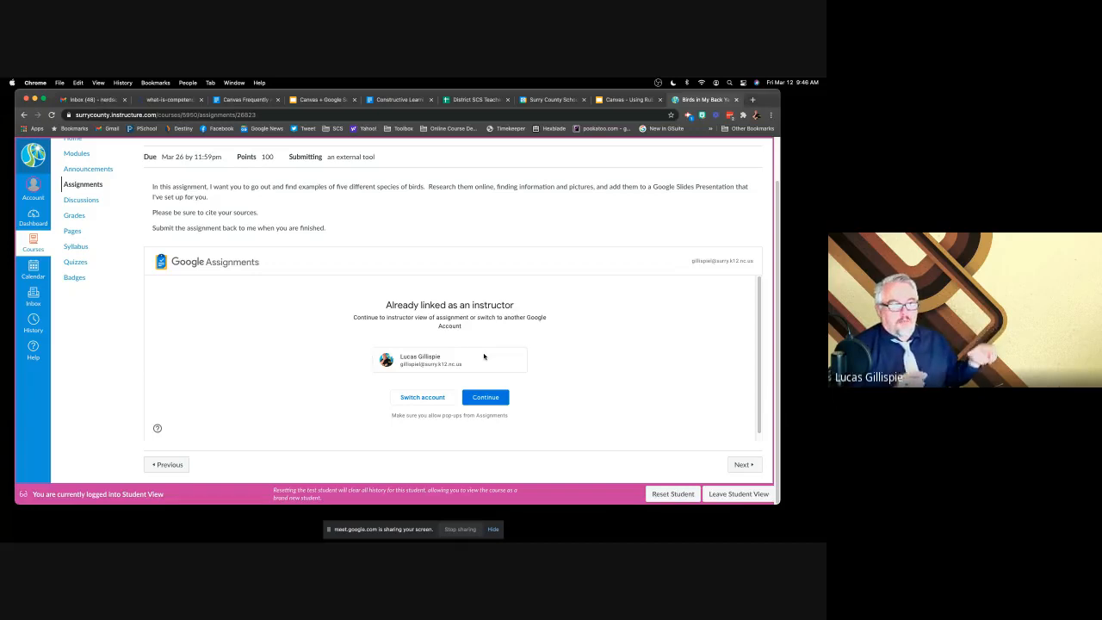
# Leave Student View of the Birds in My Back Yard assignment and open the MrGScience course's People page
pyautogui.scroll(1, 501, 347)
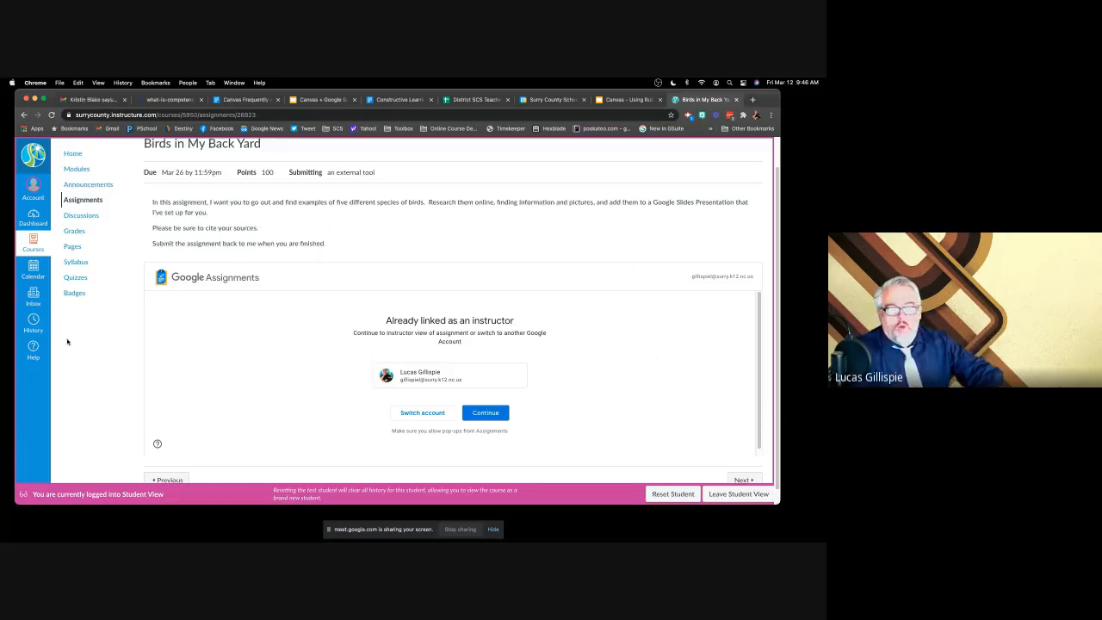
pyautogui.click(738, 494)
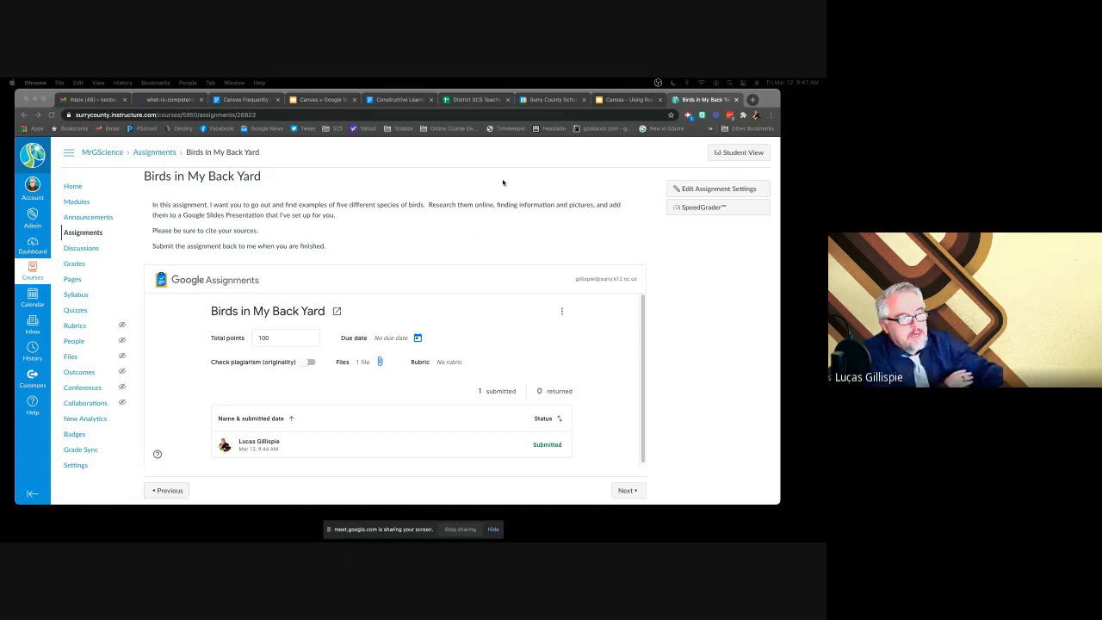
pyautogui.click(73, 342)
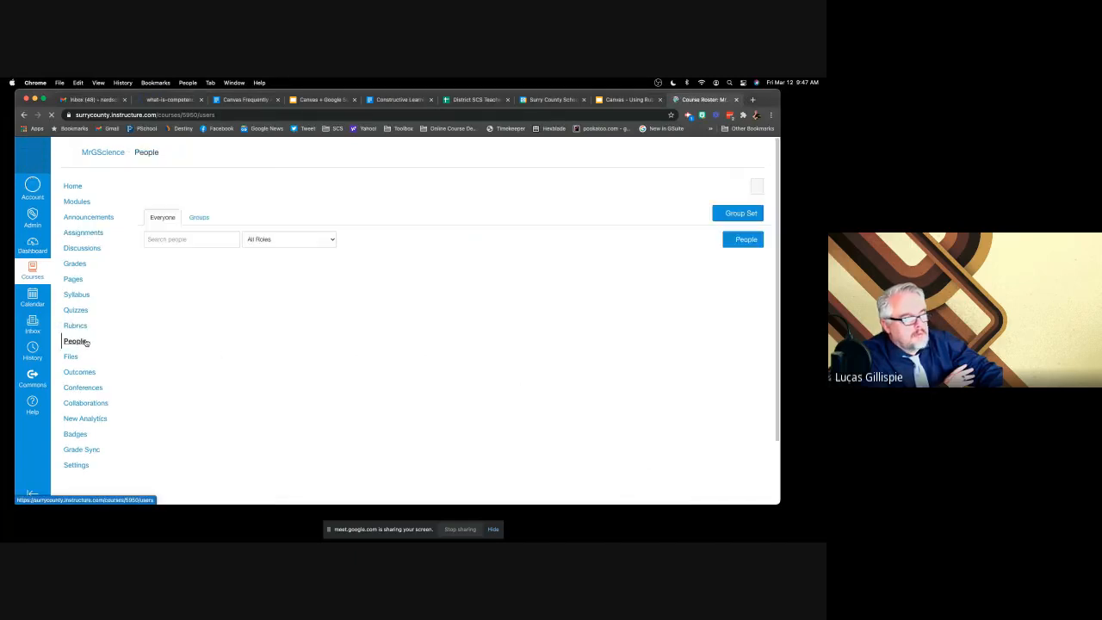
# Open the Add People form, look over its email address, role and section options, and close it without adding anyone
pyautogui.click(737, 241)
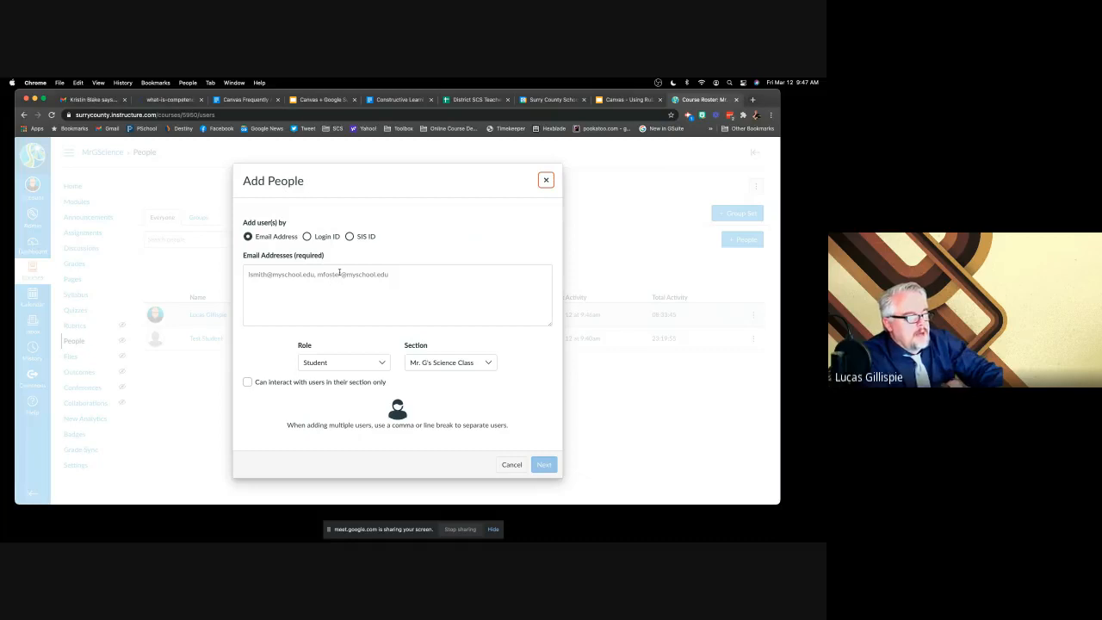
pyautogui.click(340, 272)
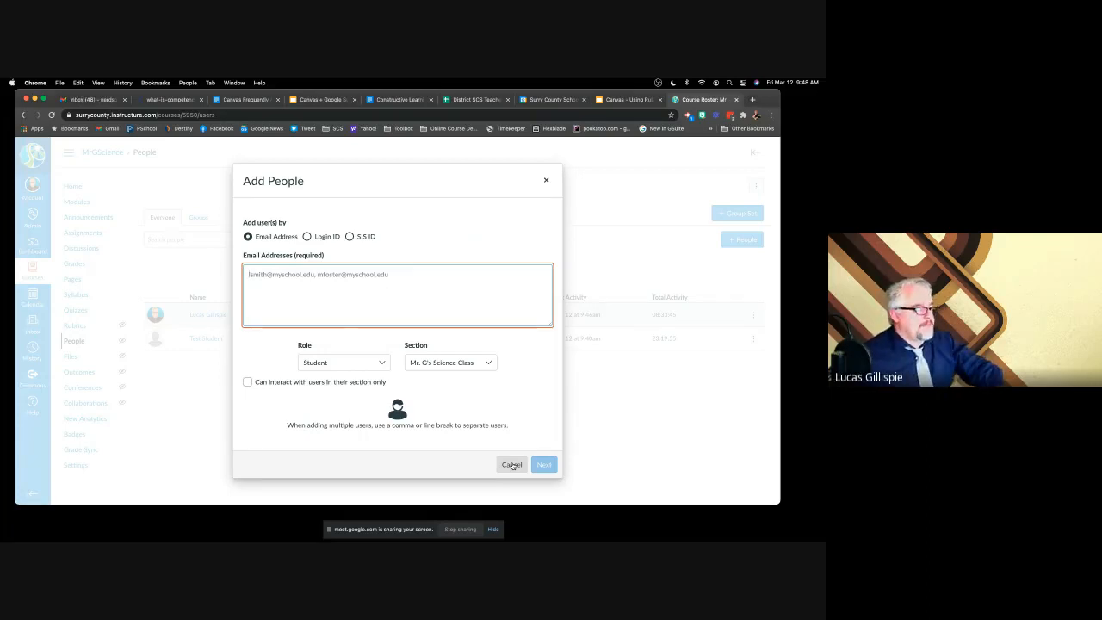
pyautogui.click(511, 465)
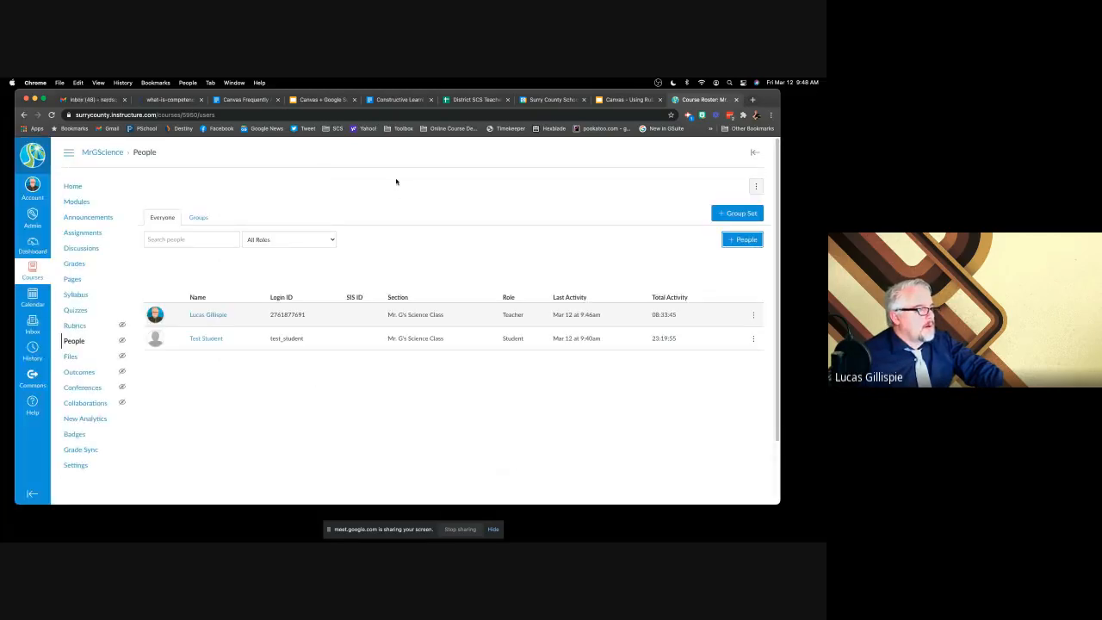
# Return to the Birds in My Back Yard assignment and check both test students' entries in SpeedGrader, ending on the first
pyautogui.click(23, 114)
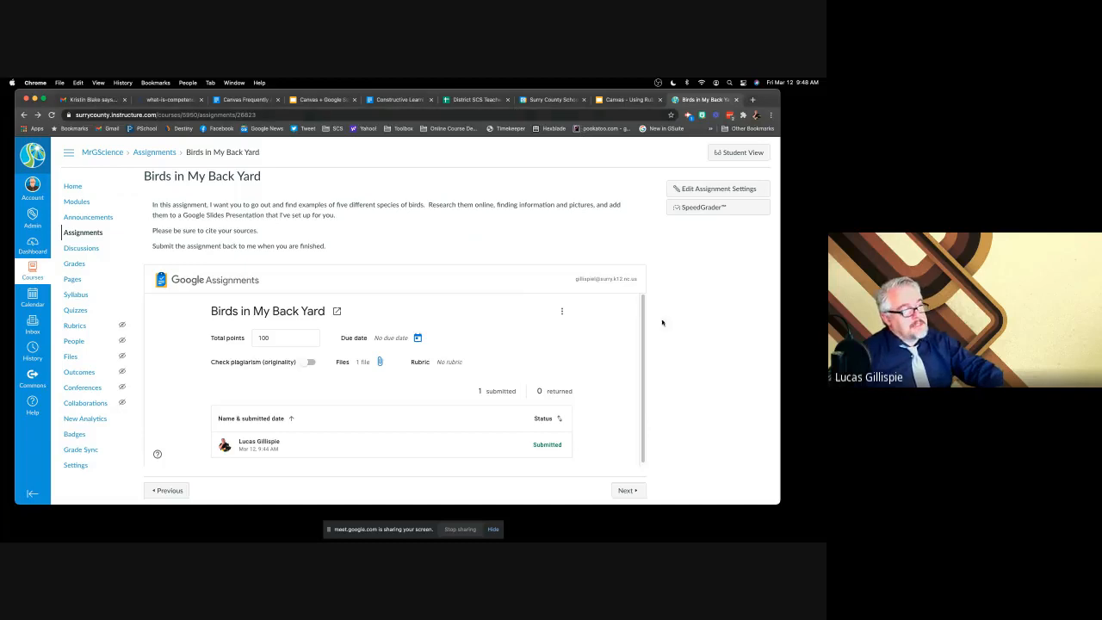
pyautogui.click(696, 209)
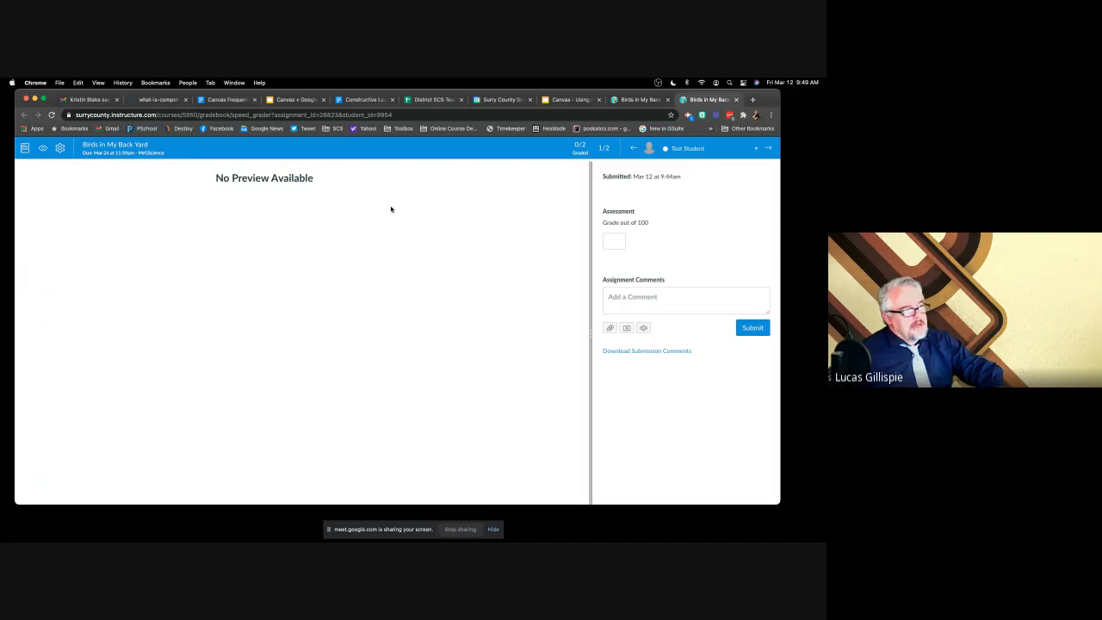
pyautogui.click(771, 149)
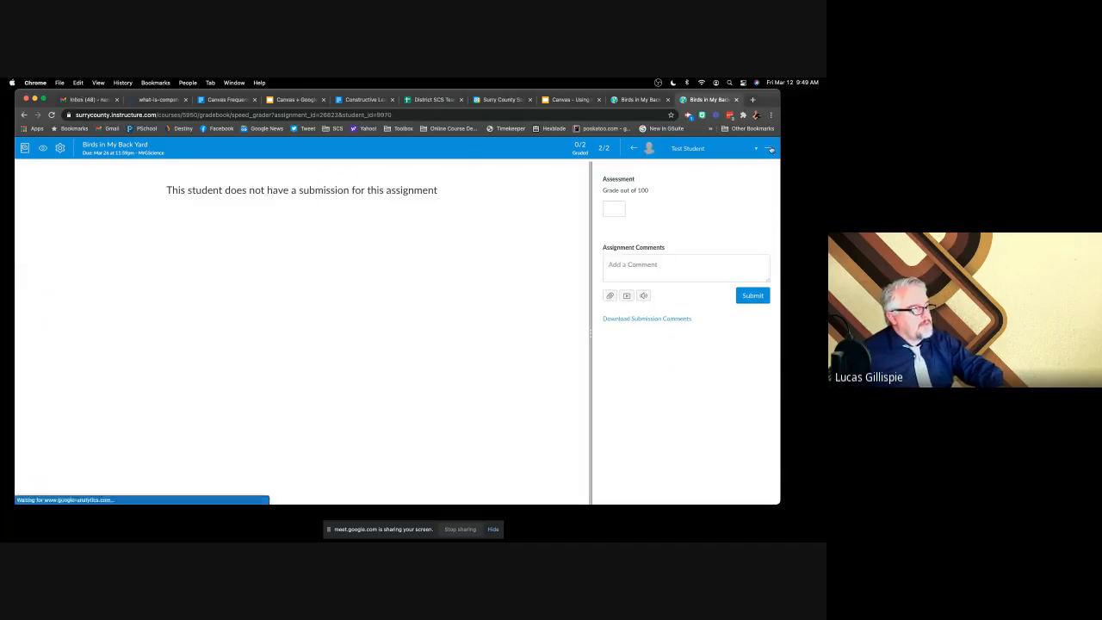
pyautogui.click(635, 148)
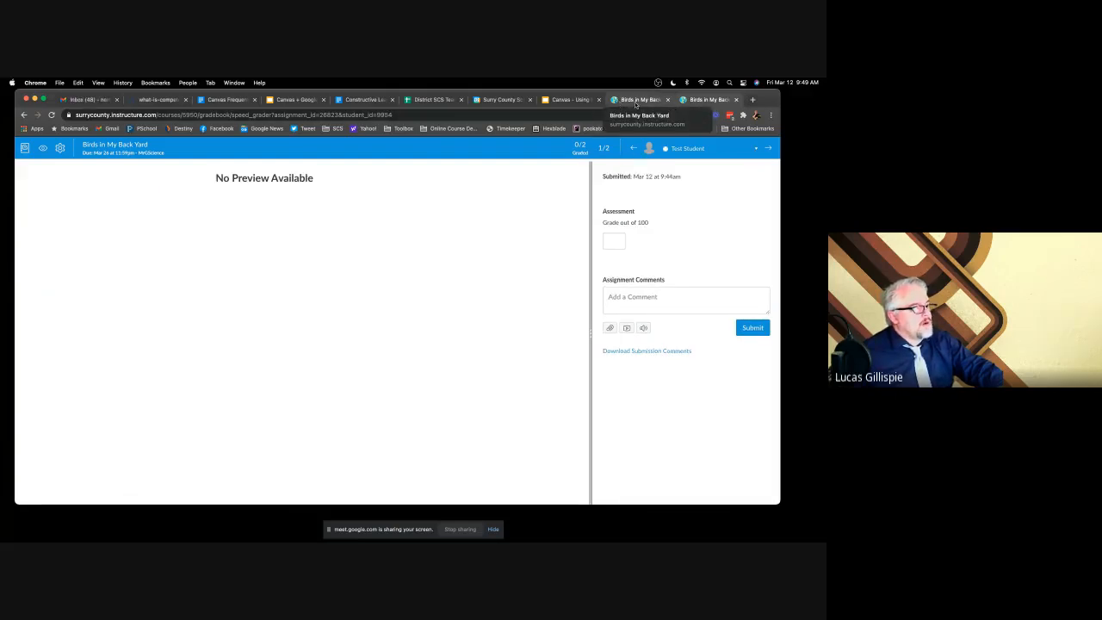
# Open the submitted slides from the assignment's Google Assignments section and view the Northern Cardinal slide
pyautogui.click(636, 99)
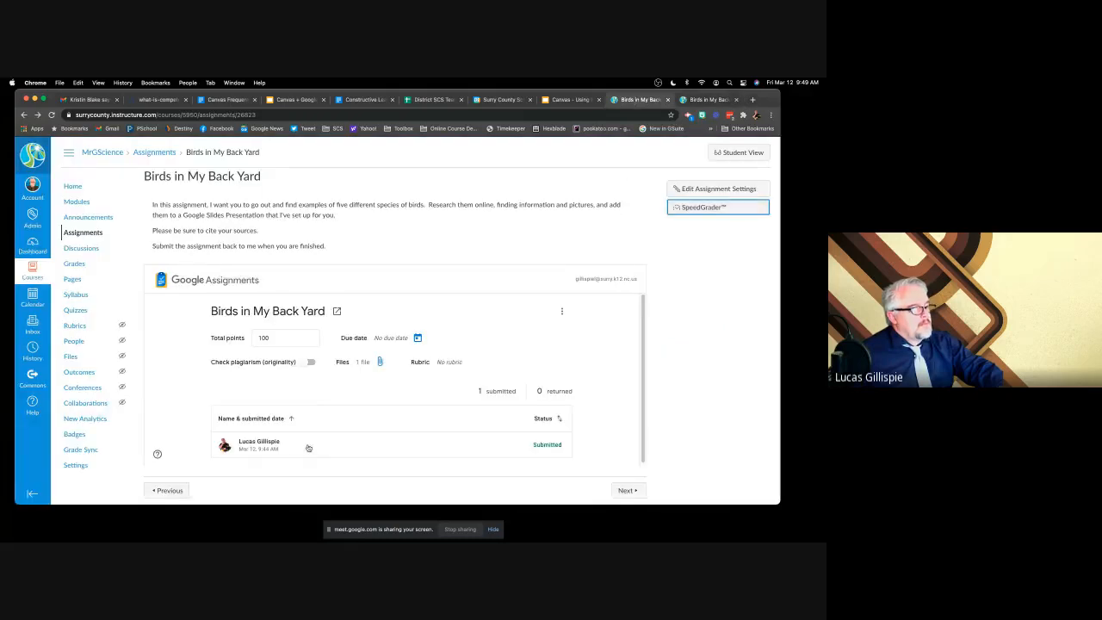
pyautogui.click(277, 442)
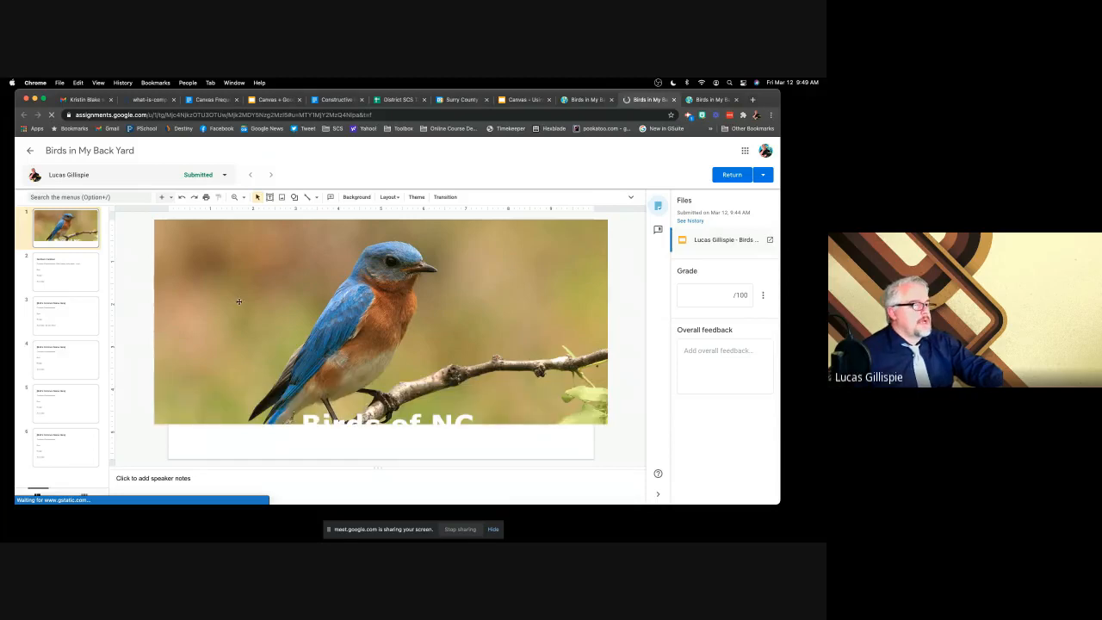
pyautogui.click(88, 279)
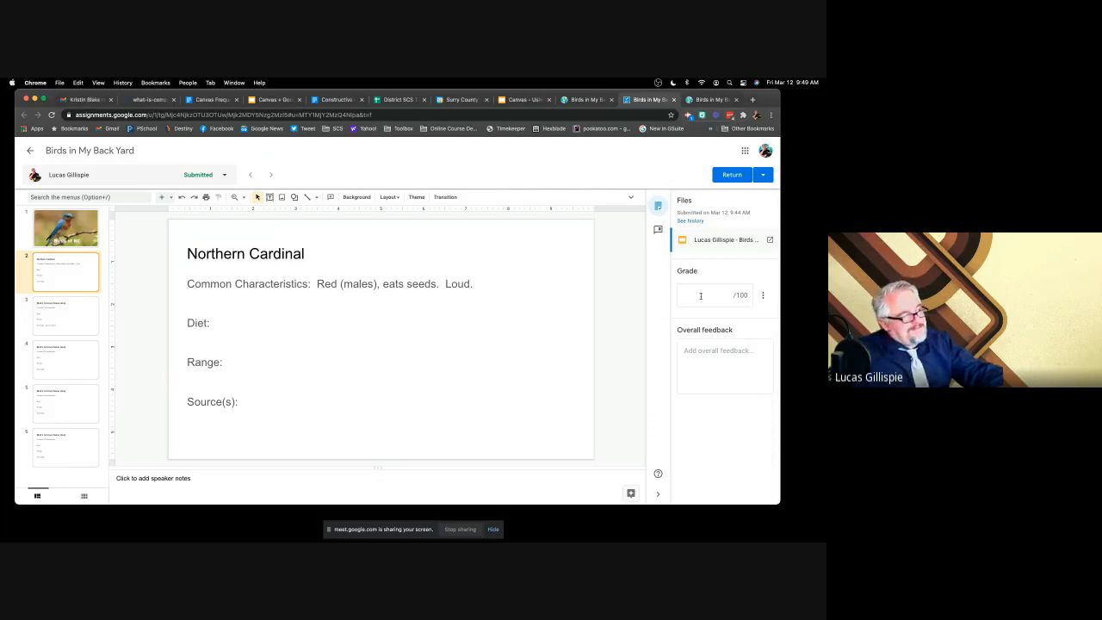
# In SpeedGrader, grade the first test student's submission 10 out of 100 and write the comment "Needs a little more..."
pyautogui.click(703, 100)
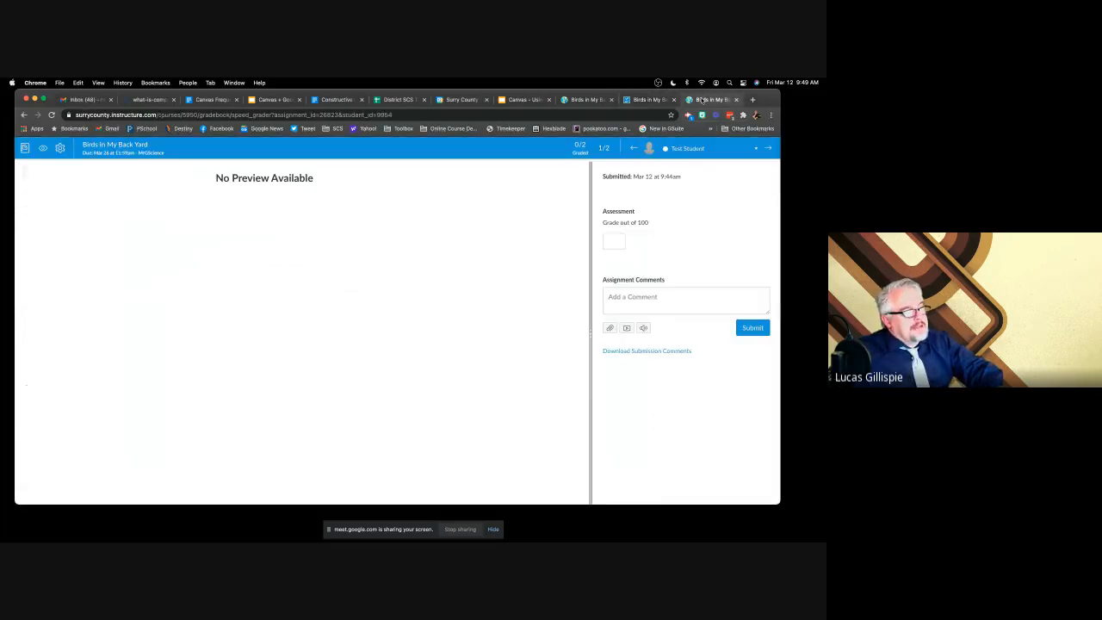
pyautogui.click(618, 241)
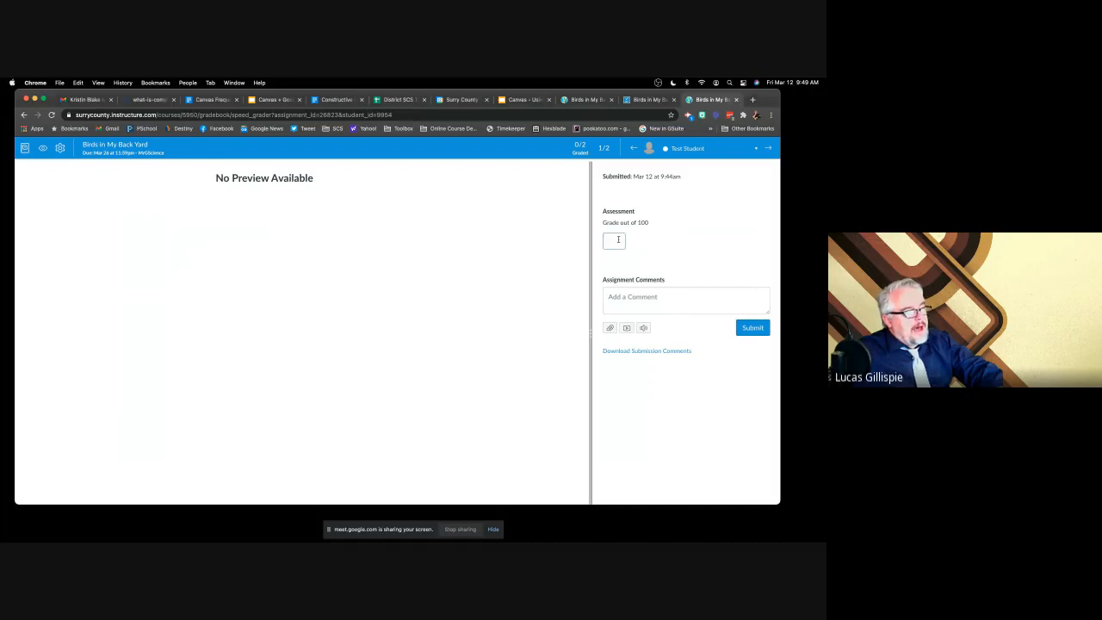
pyautogui.write('100')
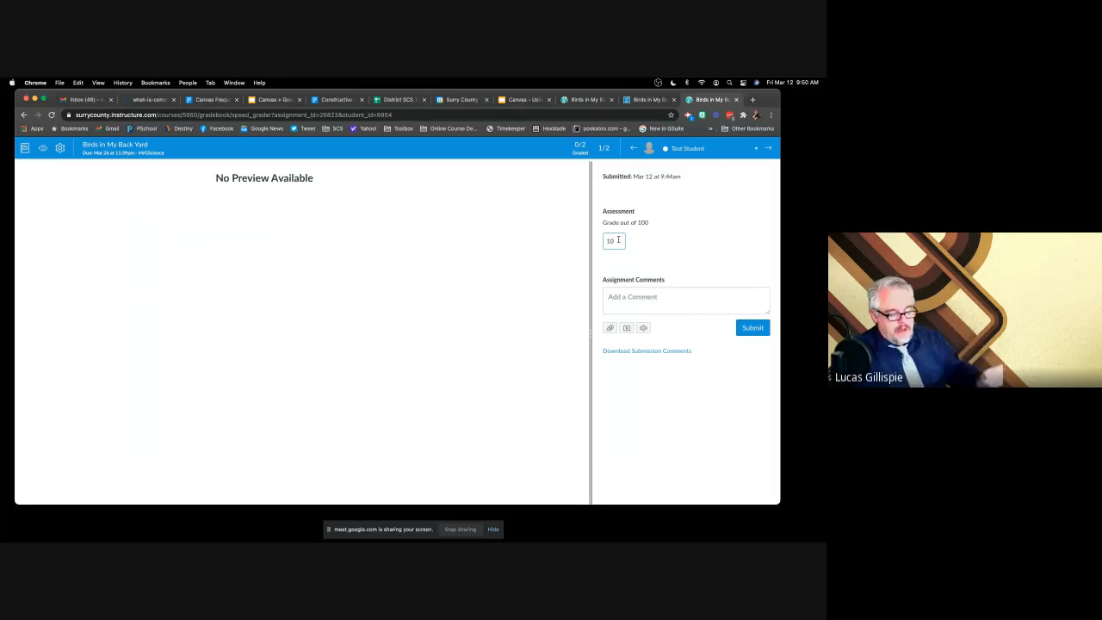
pyautogui.press('Tab')
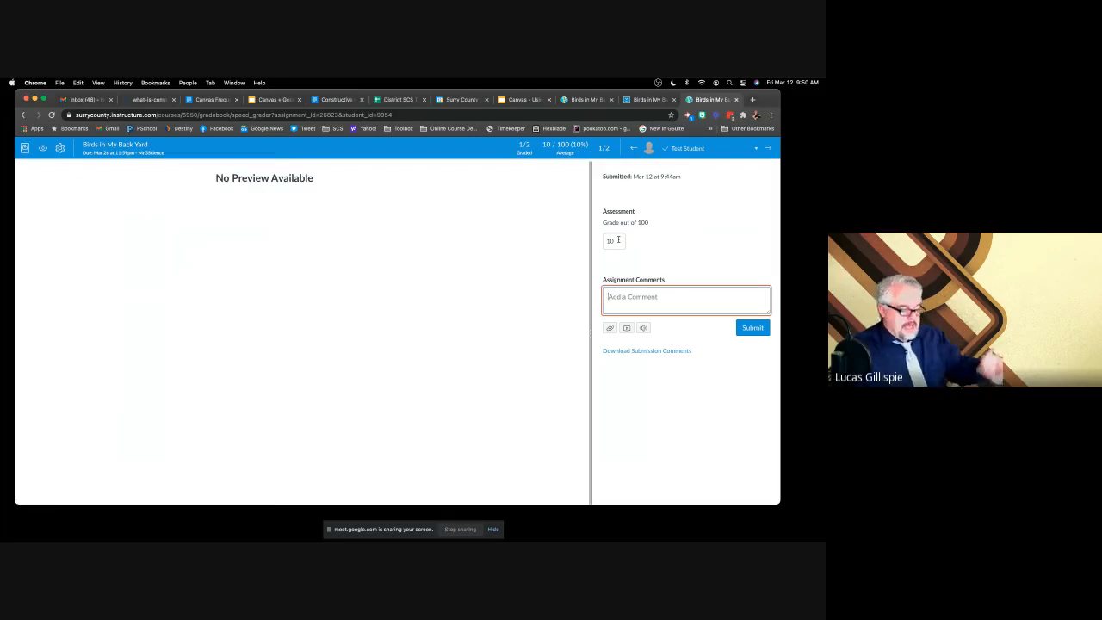
pyautogui.write('Need')
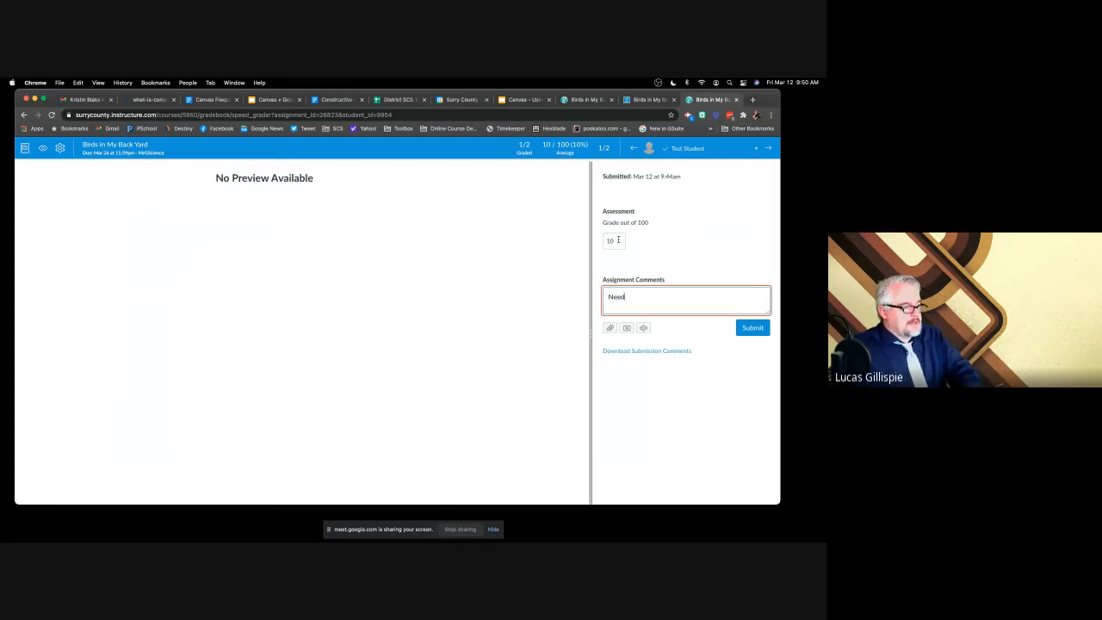
pyautogui.write('s a little m')
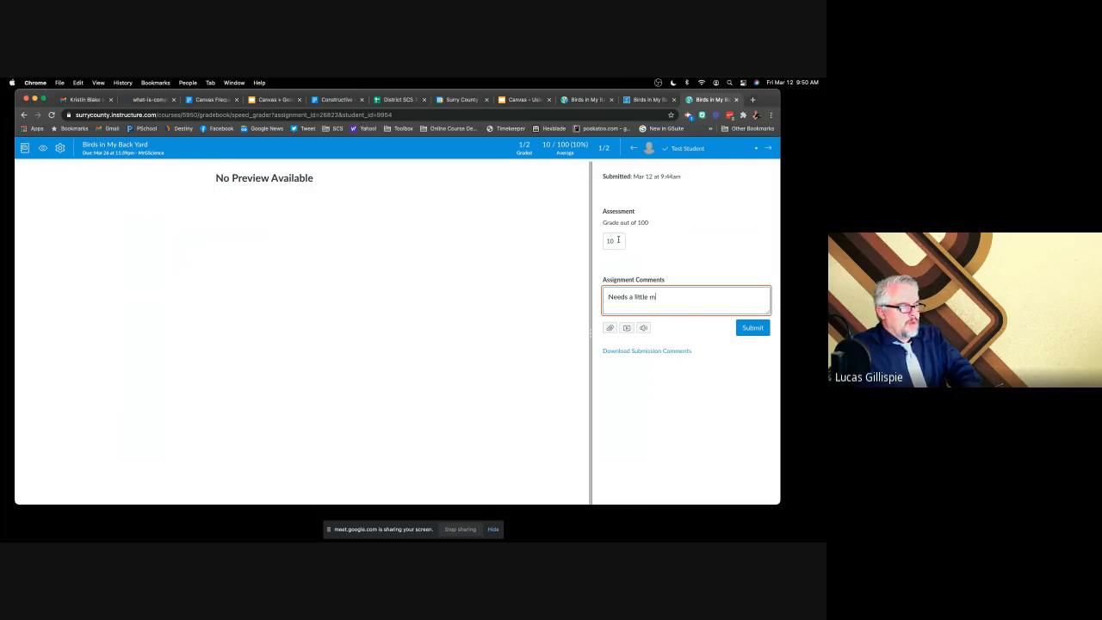
pyautogui.write('ore...')
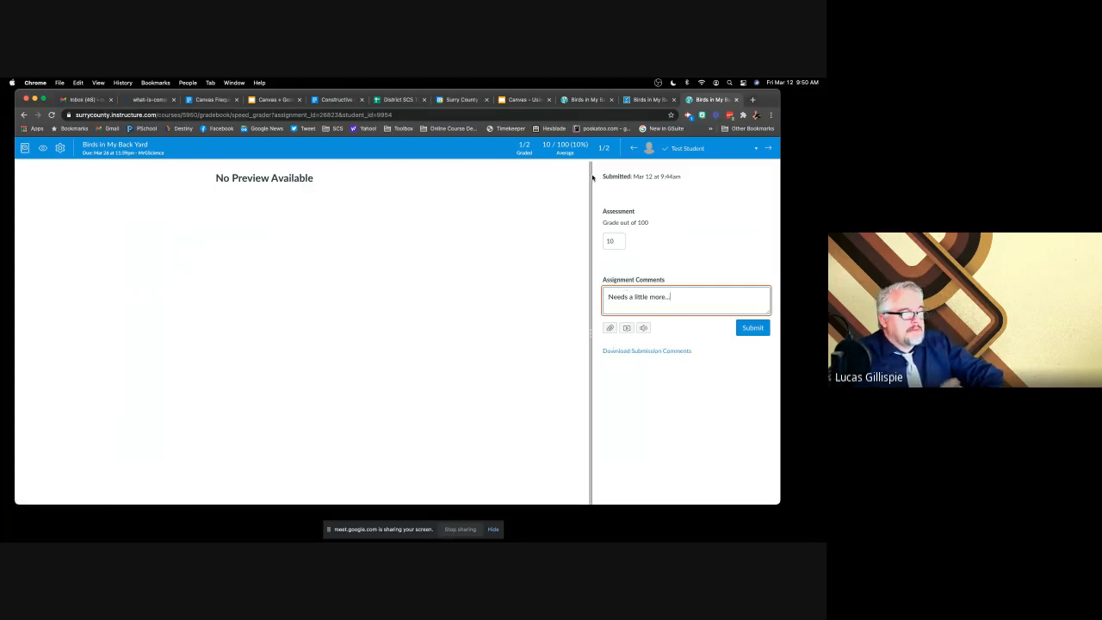
# Record a webcam video comment for the test student, save it and submit it with the written comment
pyautogui.click(628, 328)
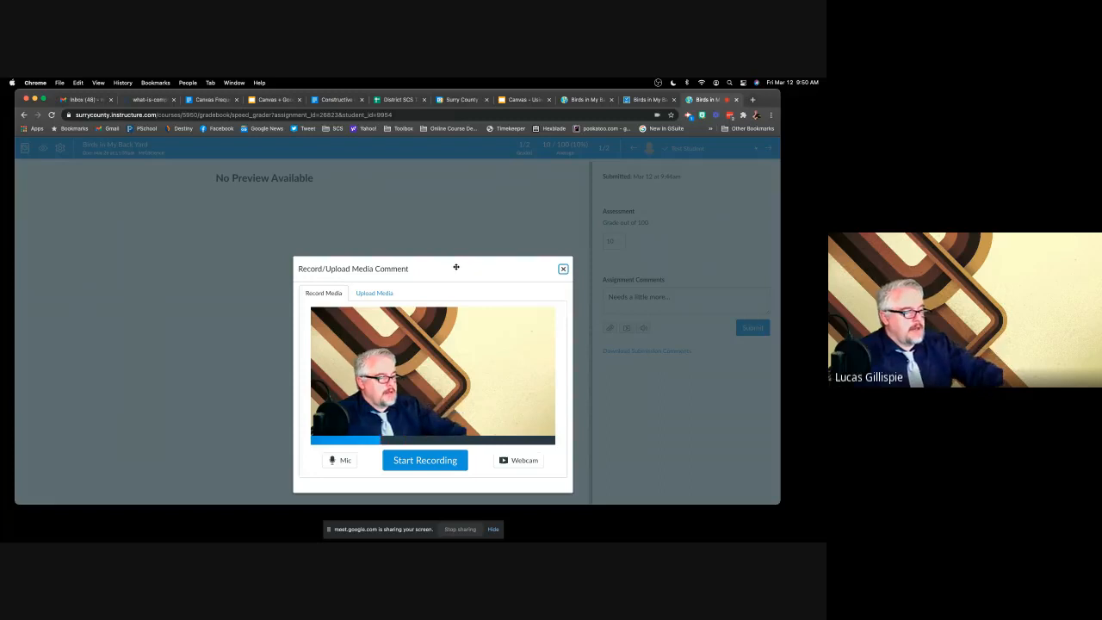
pyautogui.click(414, 459)
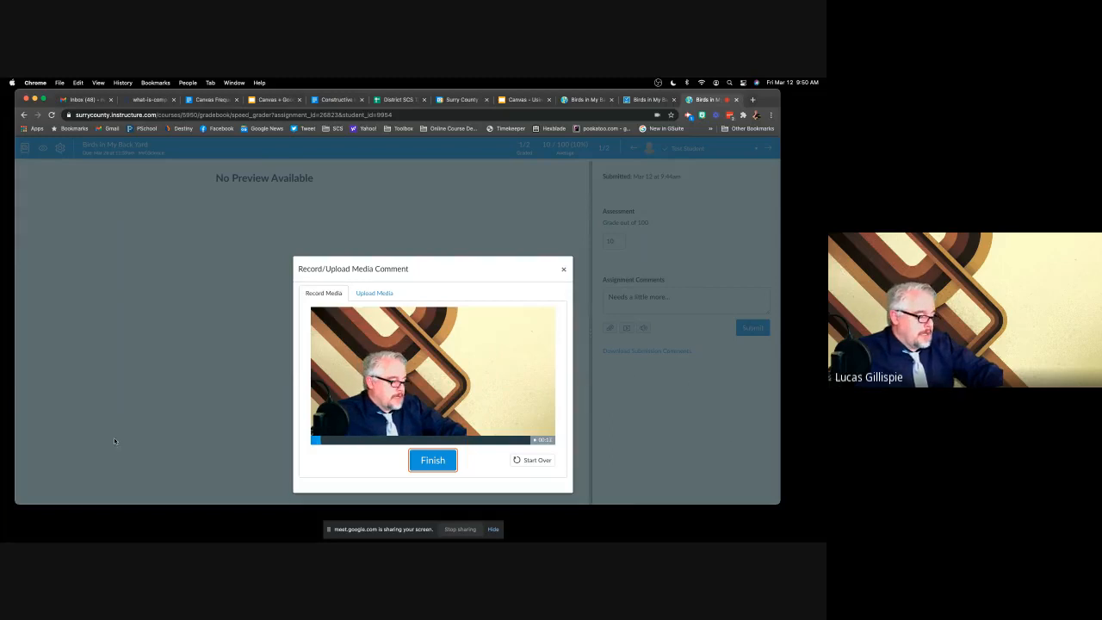
pyautogui.click(432, 463)
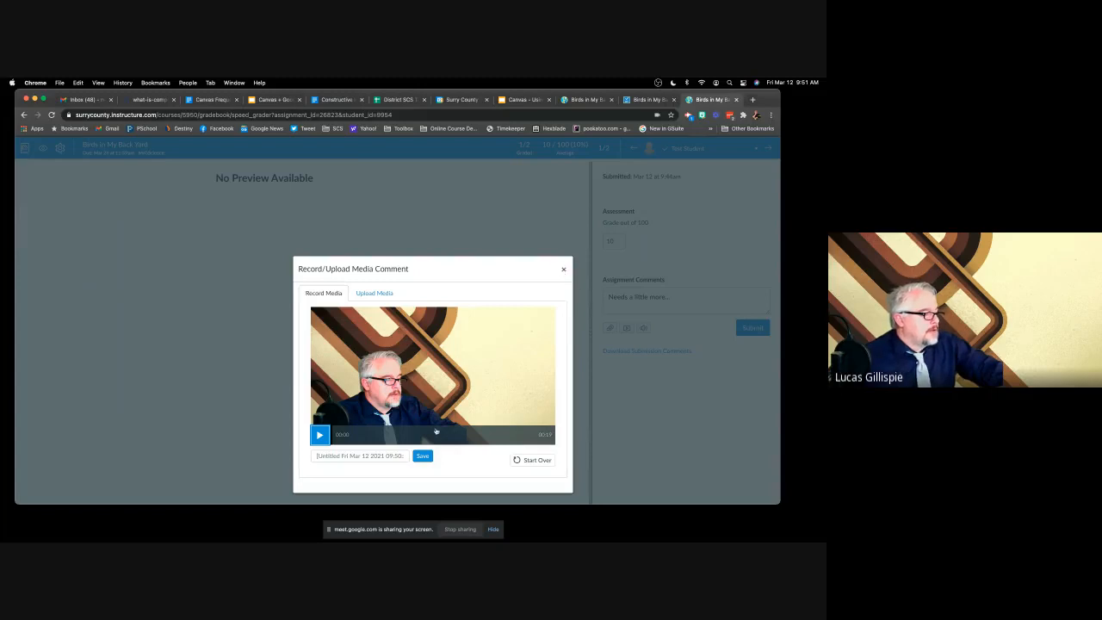
pyautogui.click(422, 456)
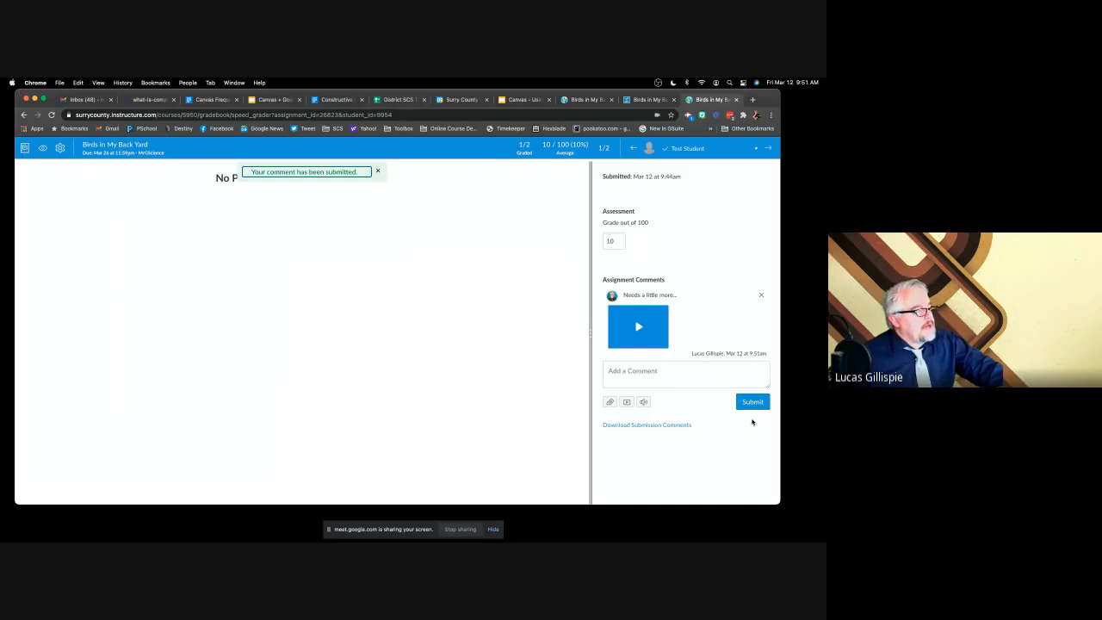
pyautogui.click(753, 403)
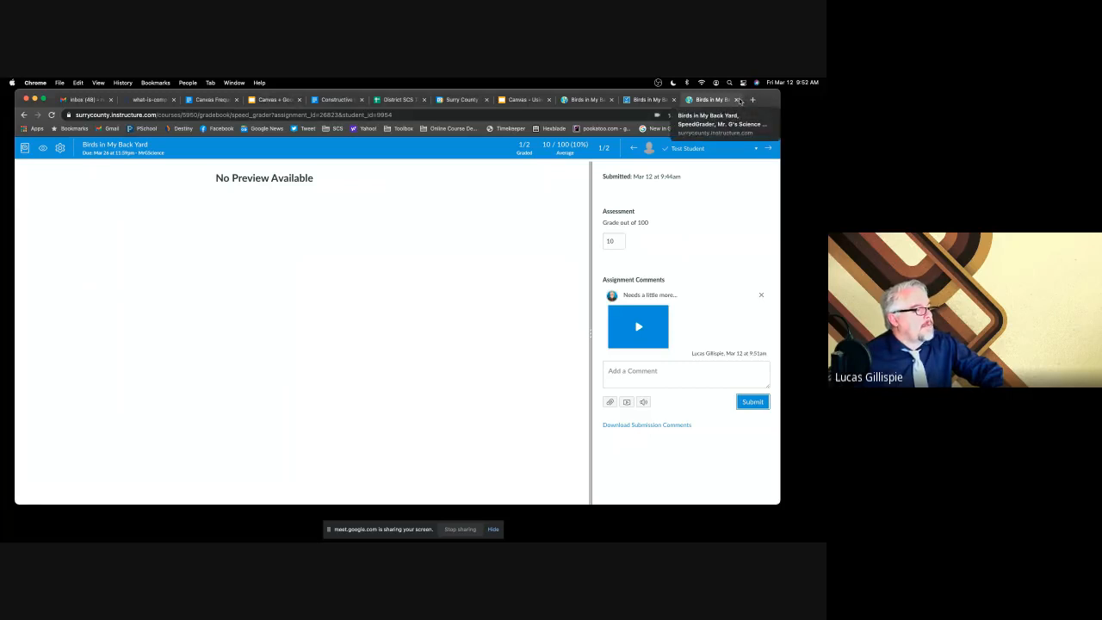
# Close the SpeedGrader and Google Assignments grading pages and open the course's Modules page
pyautogui.click(738, 100)
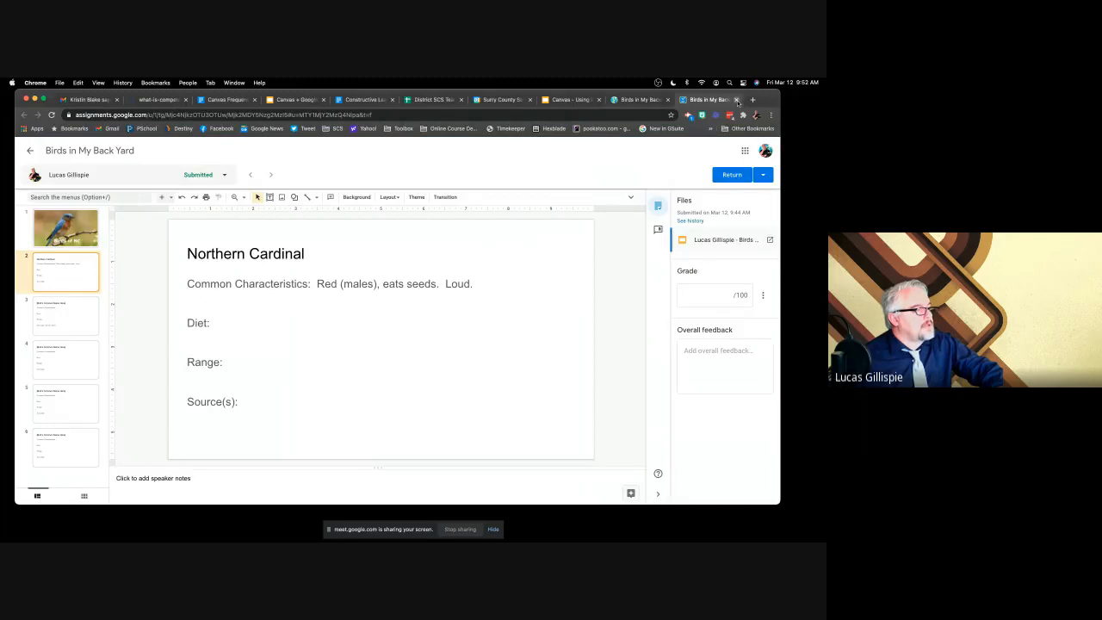
pyautogui.click(738, 100)
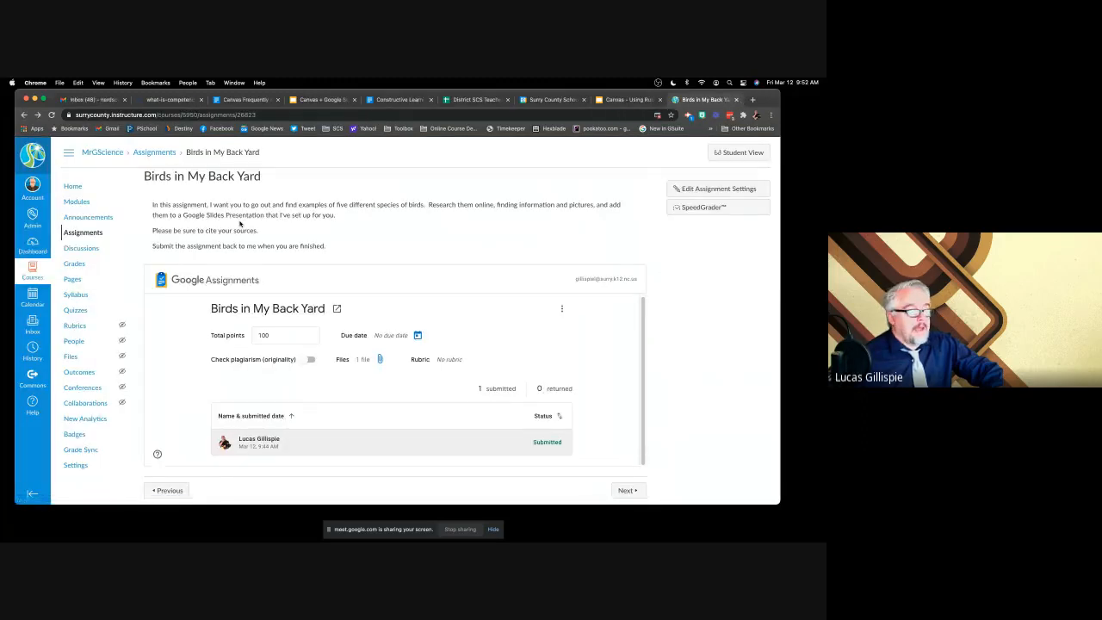
pyautogui.click(82, 203)
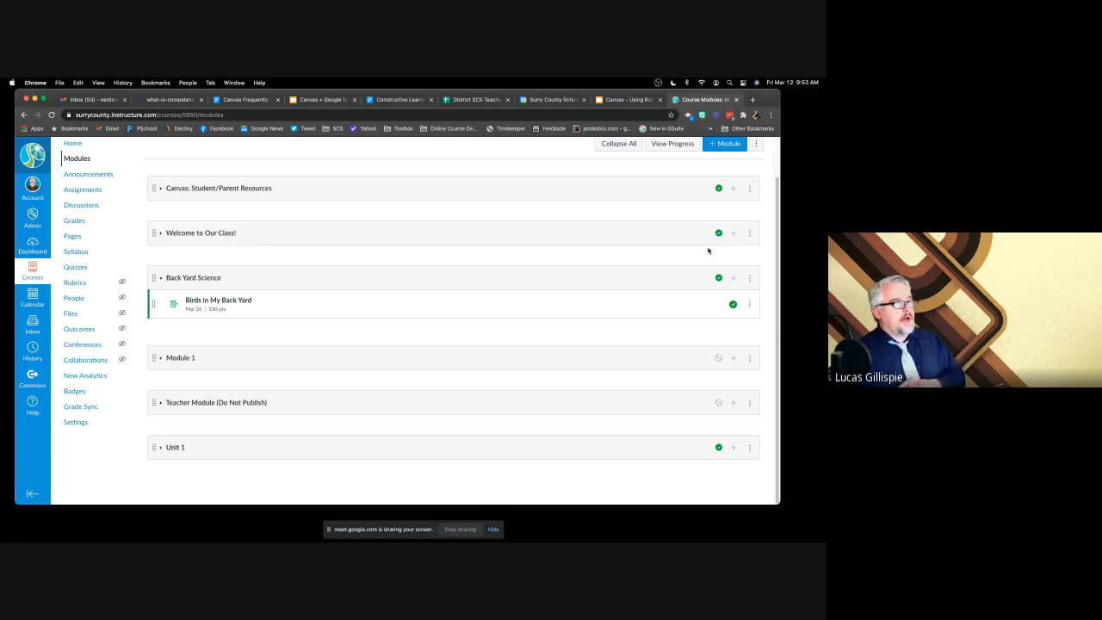
# Open Google Drive at drive.google.com in a new browser tab and switch to the teacher's school account
pyautogui.click(753, 100)
pyautogui.write('dr')
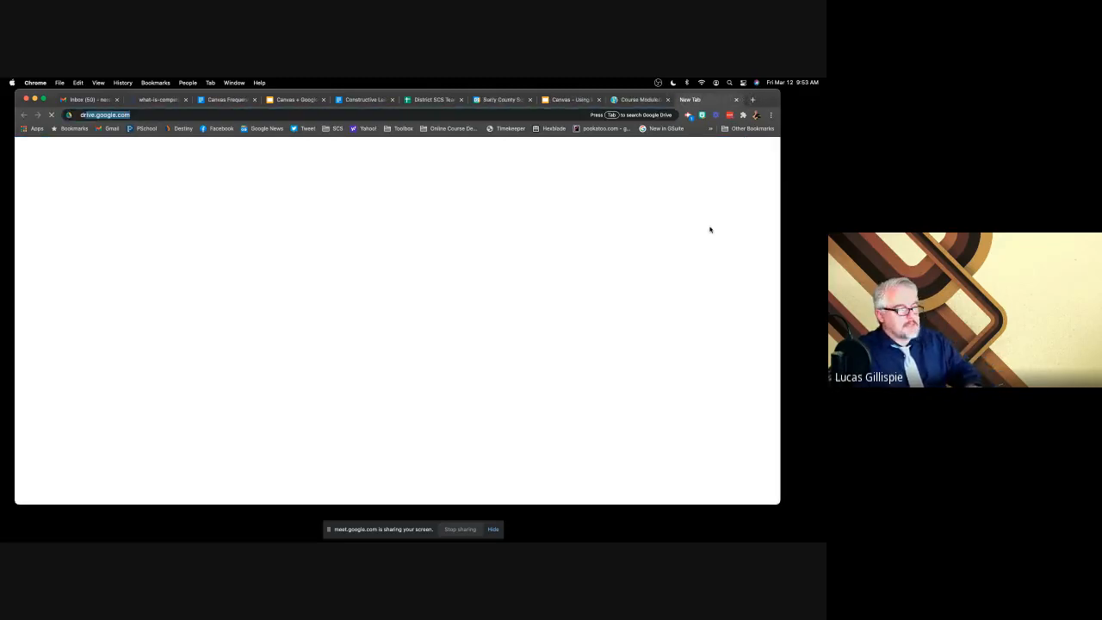
pyautogui.write('ive')
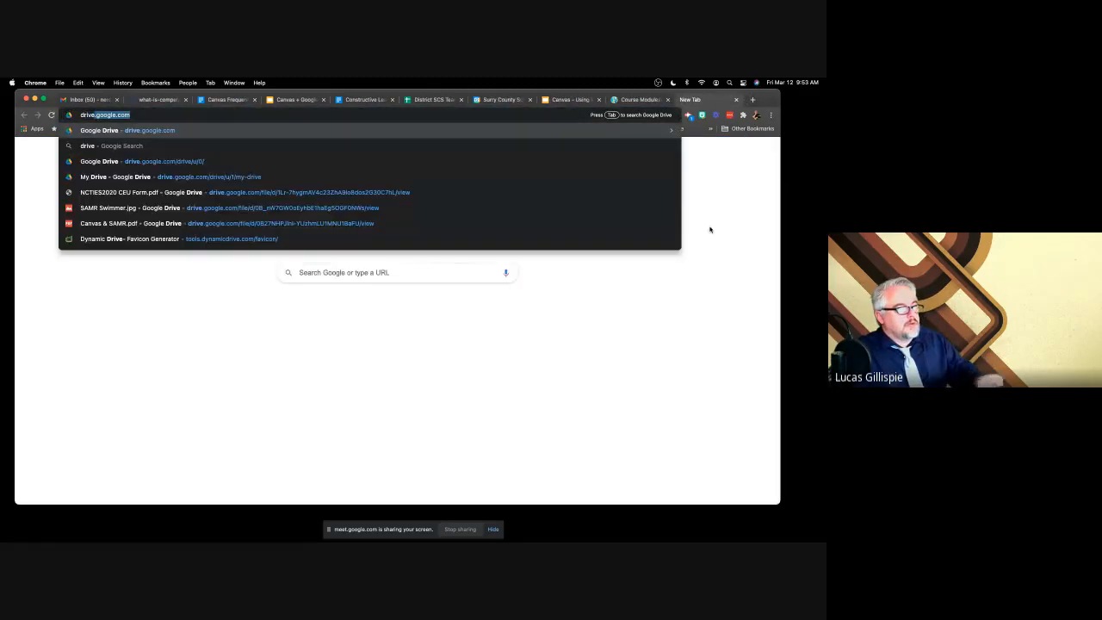
pyautogui.press('Return')
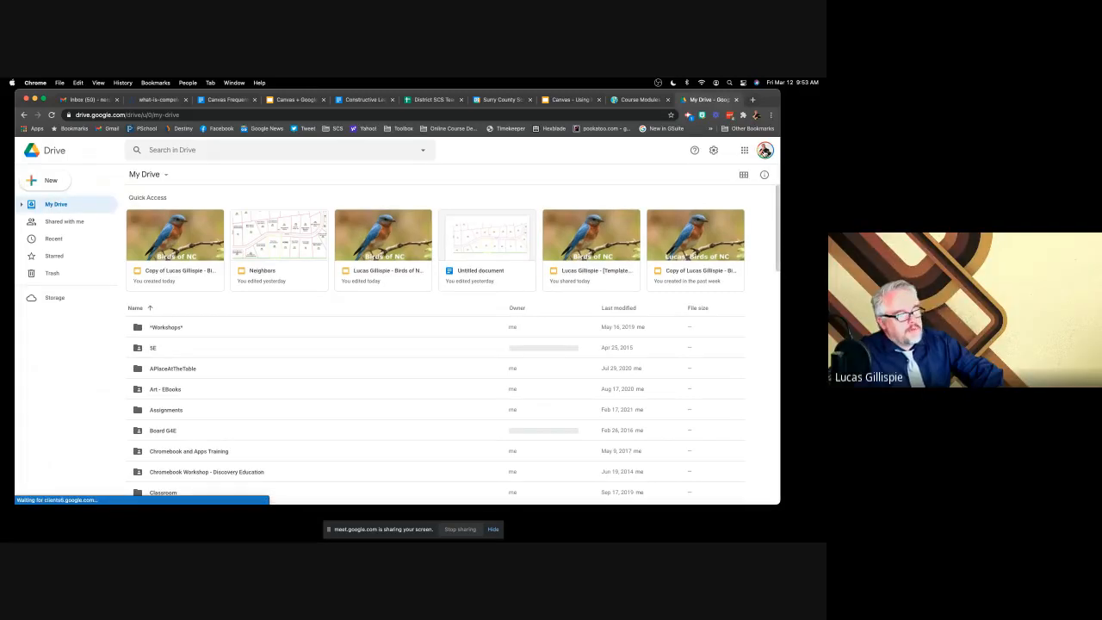
pyautogui.click(764, 151)
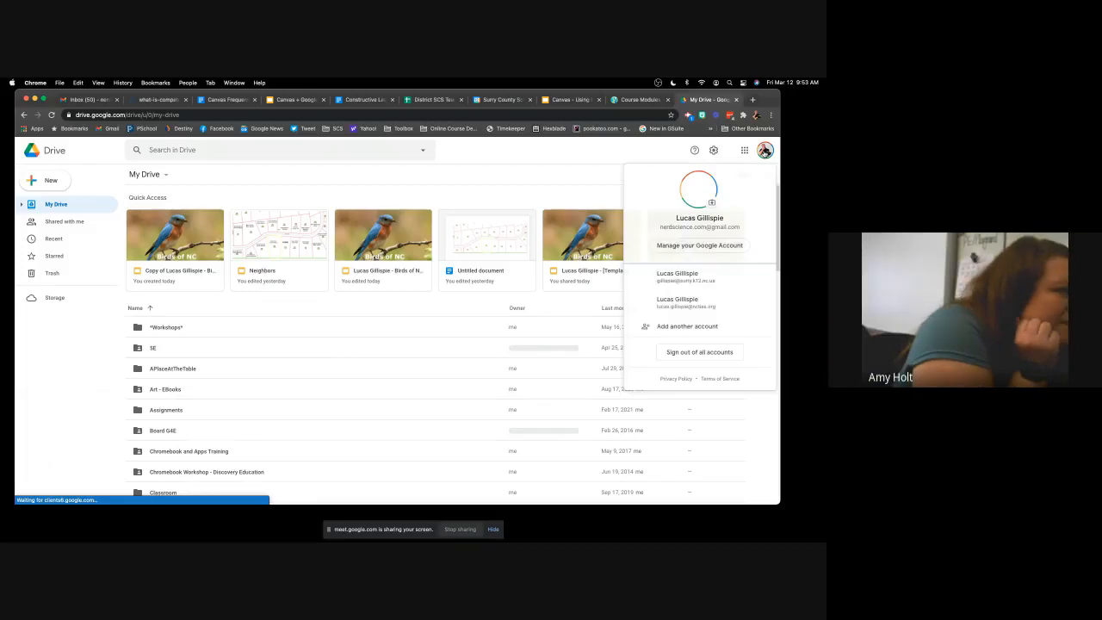
pyautogui.click(689, 276)
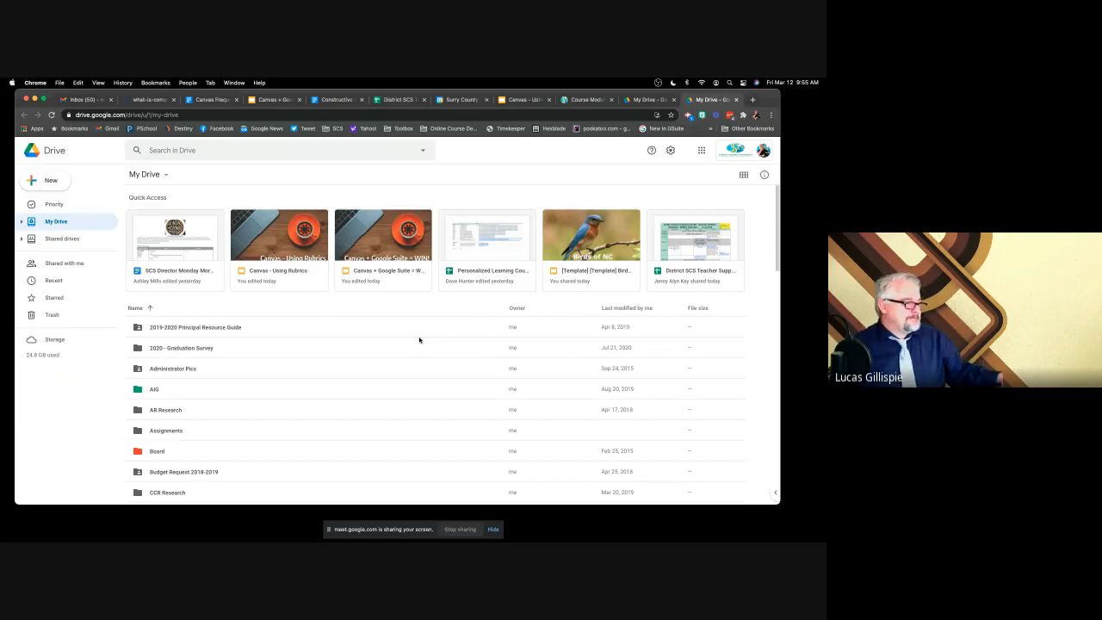
# In My Drive, open the Assignments folder, its "Mr. G's Science Class" course folder and the "Birds in My Back Yard" assignment folder
pyautogui.doubleClick(161, 432)
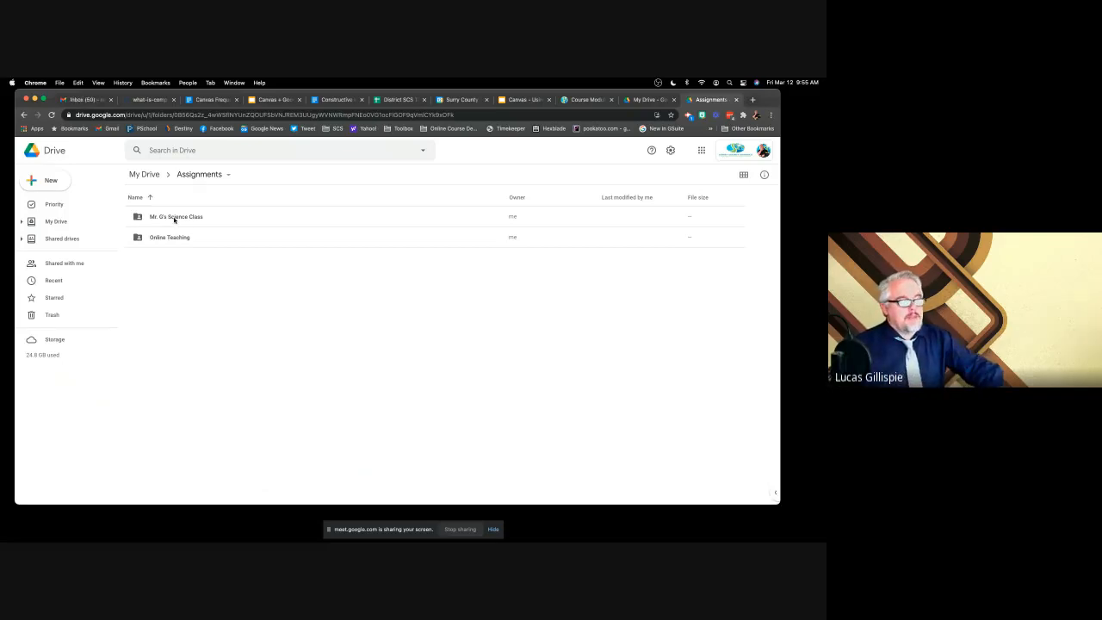
pyautogui.doubleClick(172, 217)
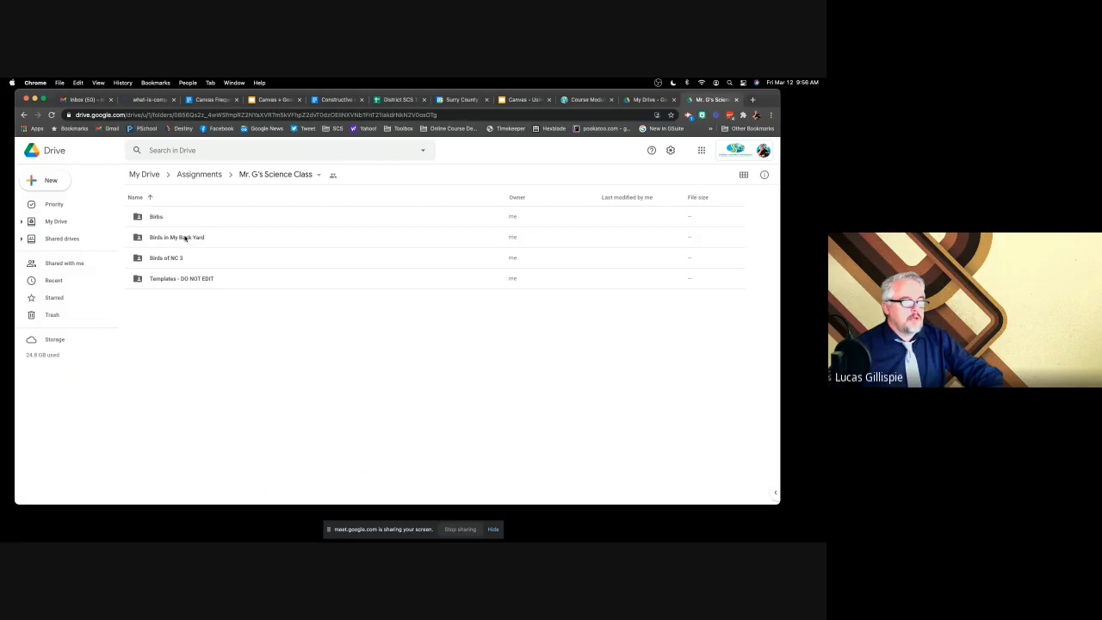
pyautogui.doubleClick(185, 238)
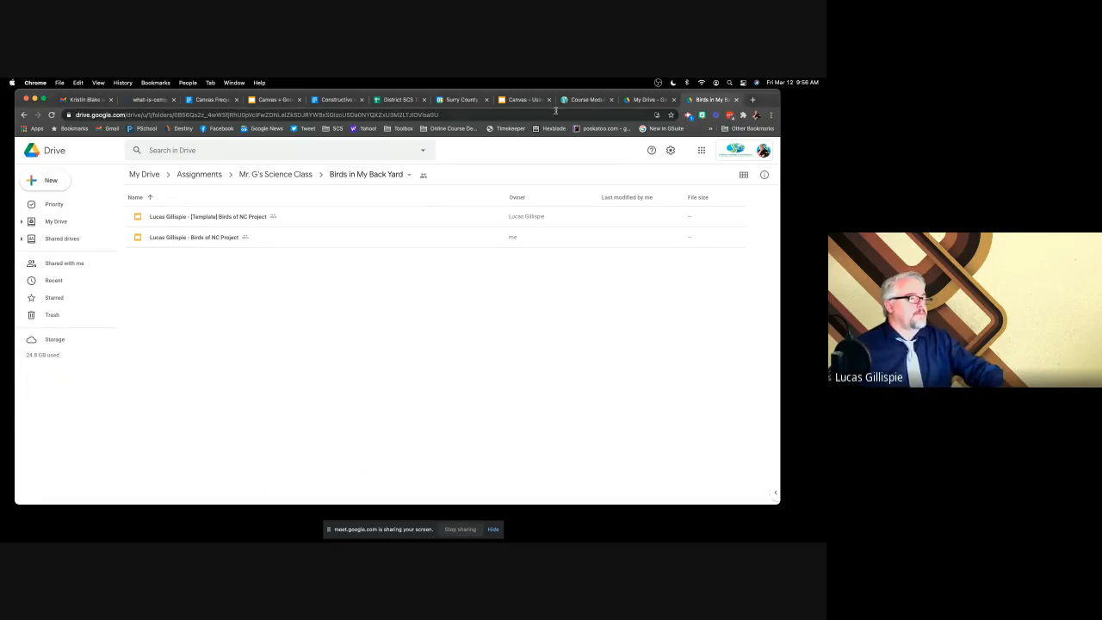
pyautogui.click(580, 100)
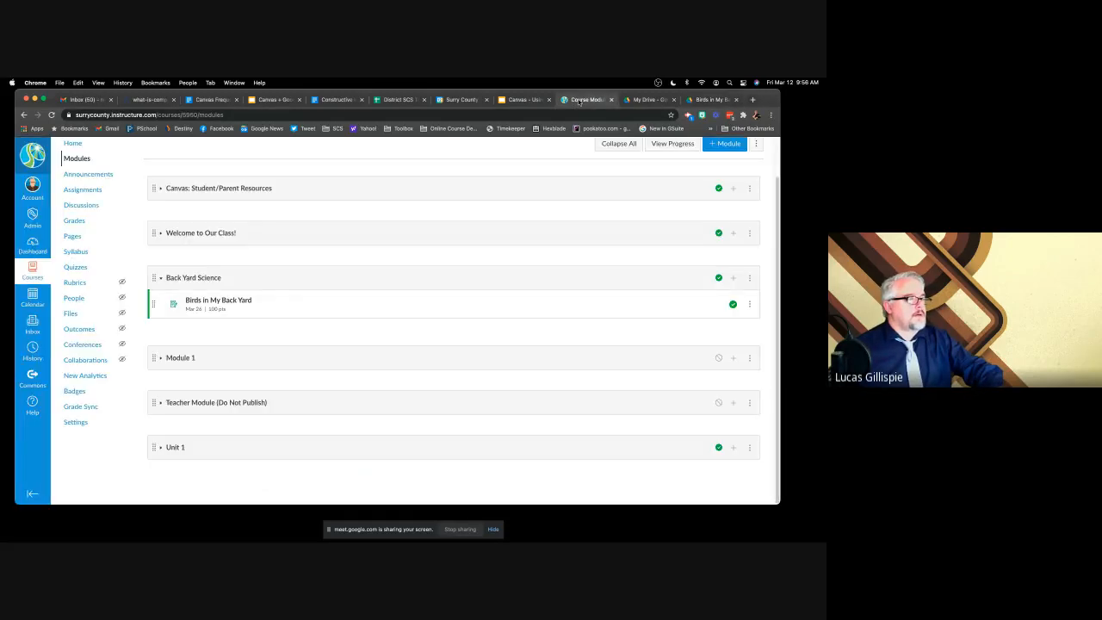
pyautogui.click(519, 99)
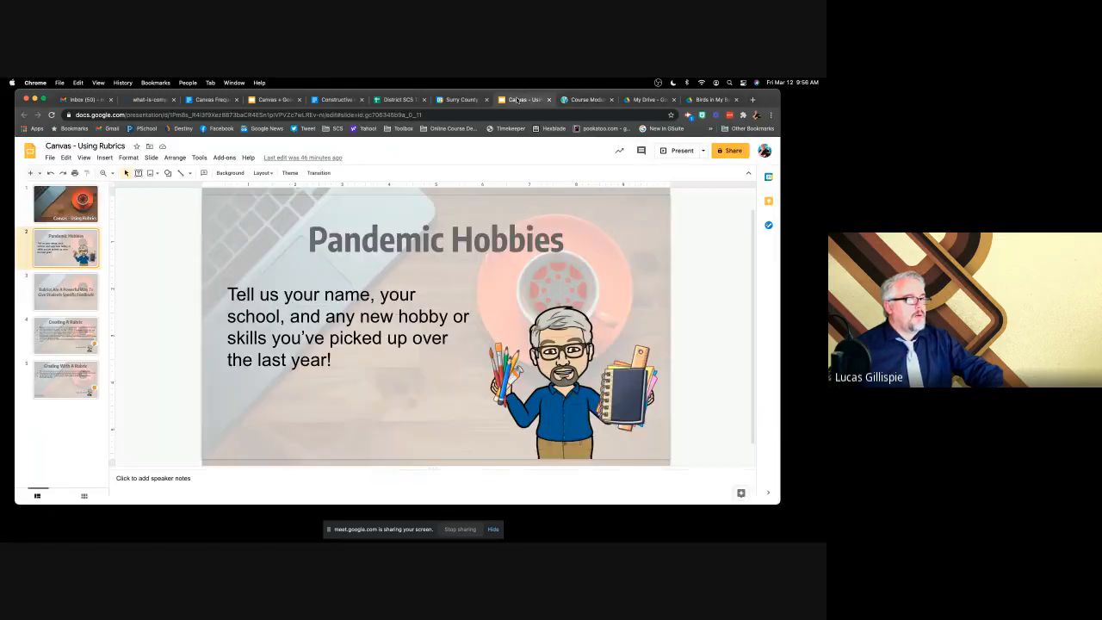
pyautogui.click(91, 297)
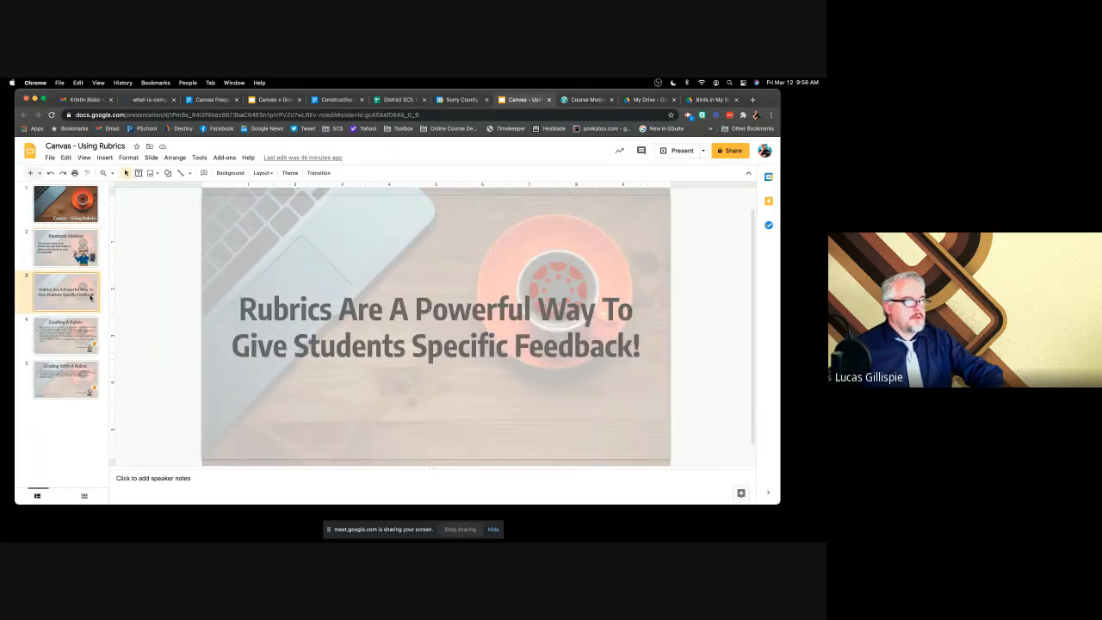
pyautogui.click(82, 254)
# Switch to the "Canvas + Google Suite = WIN!" presentation and show the "Grading Google Assignments LTI 1.3" slide and the closing "Practice in Your Sandbox!" slide
pyautogui.click(271, 101)
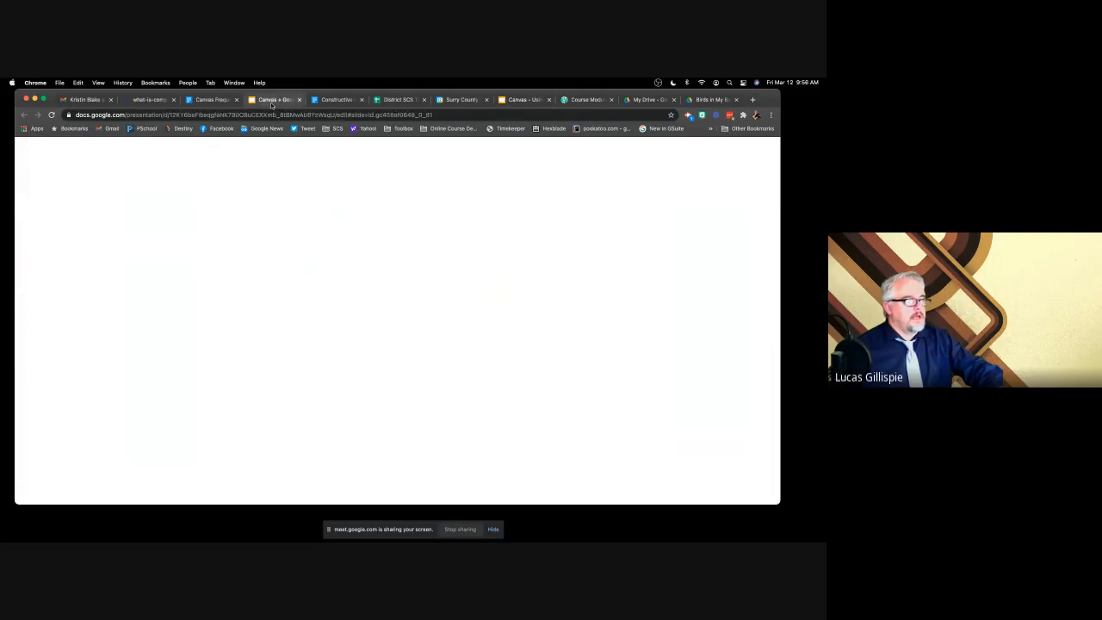
pyautogui.click(52, 337)
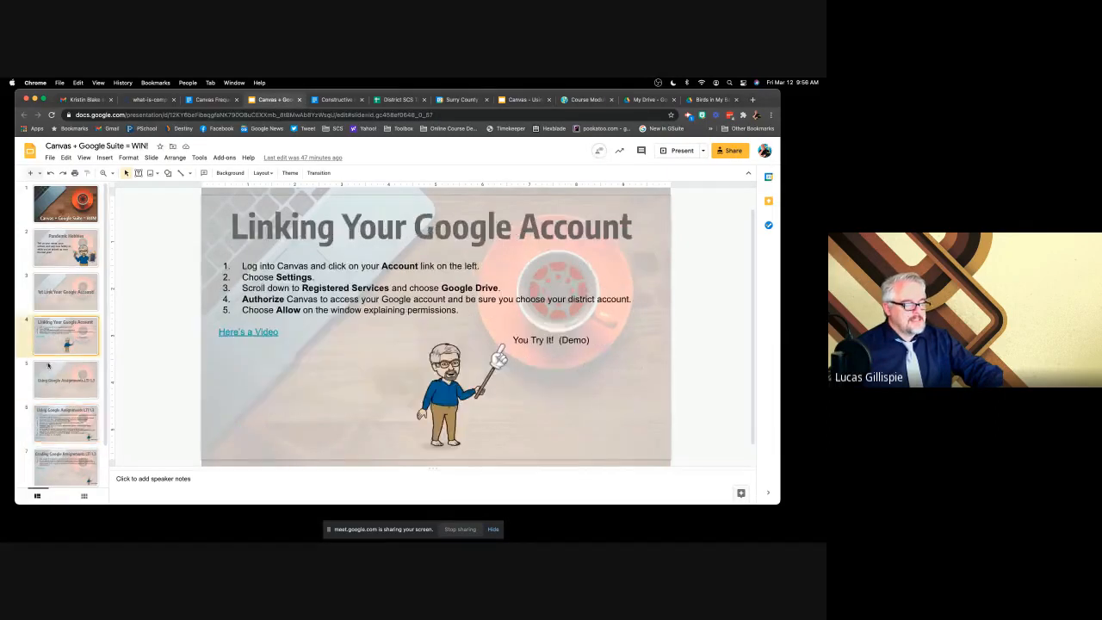
pyautogui.click(58, 460)
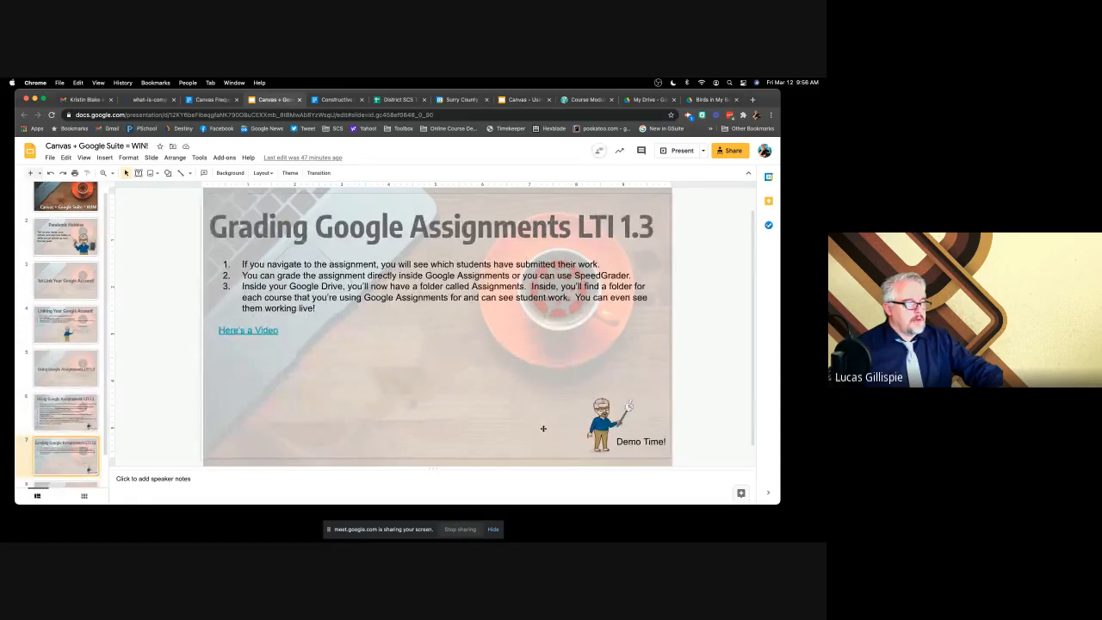
pyautogui.scroll(-3, 543, 428)
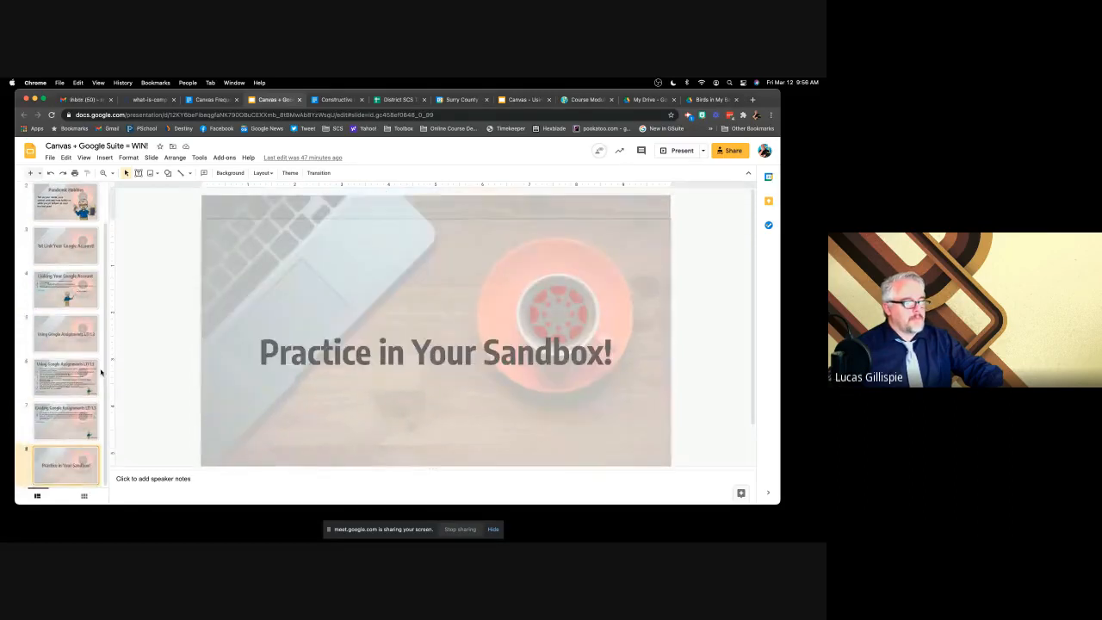